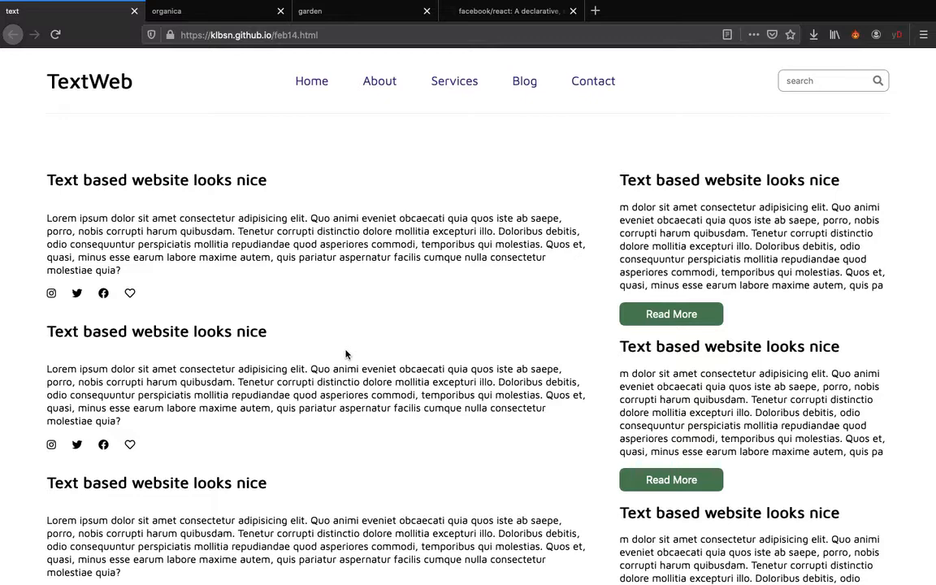
# Look over the TextWeb reference page and switch to Balsamiq Mockups 3.
pyautogui.moveTo(474, 573)
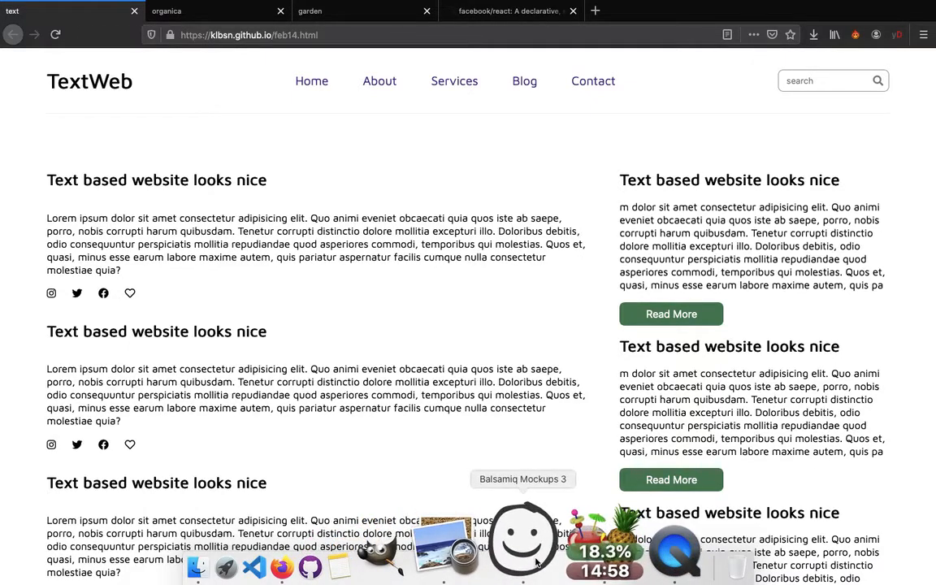
pyautogui.scroll(-5, 204, 393)
pyautogui.scroll(5, 205, 397)
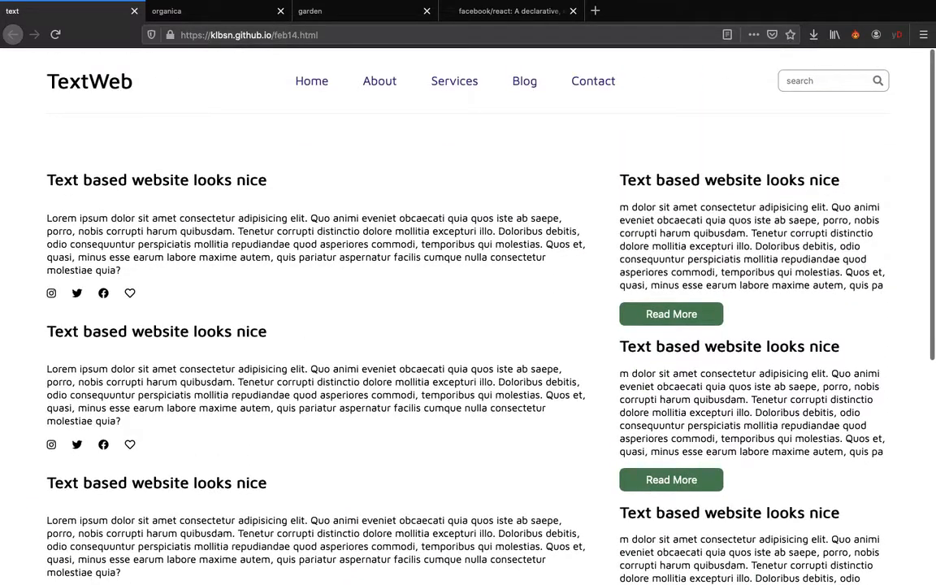
pyautogui.click(521, 502)
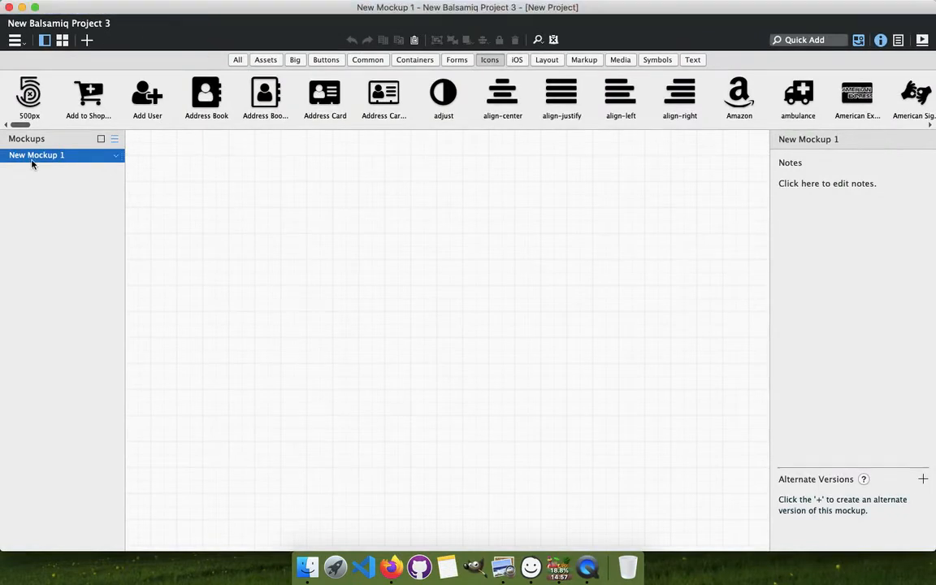
pyautogui.click(147, 7)
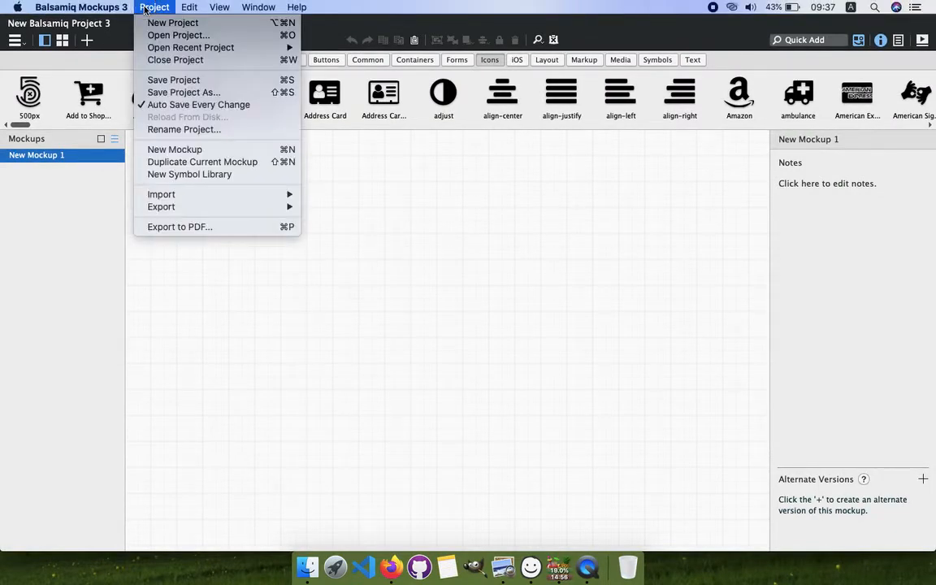
pyautogui.click(456, 231)
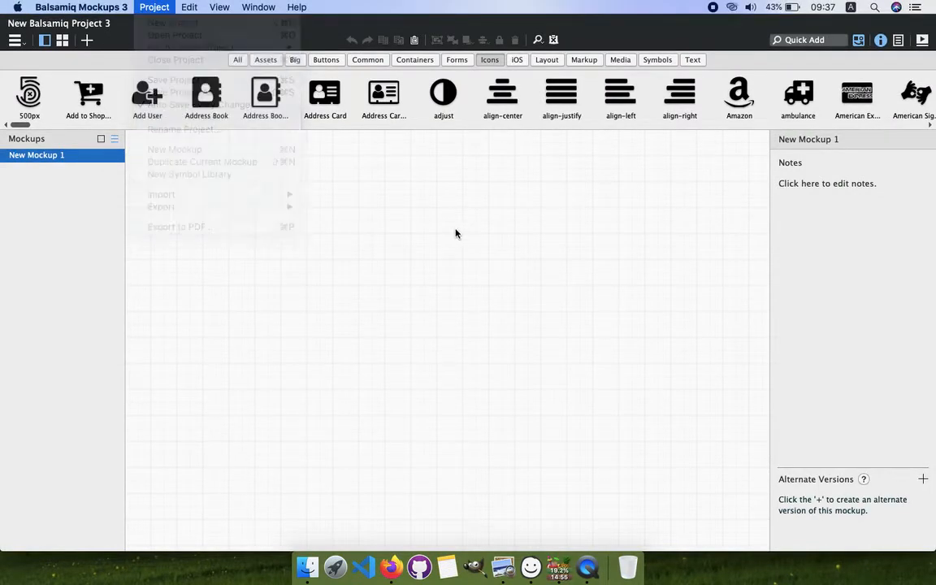
# Place a Browser container on the empty mockup and set its size to 1000 wide by 1000 high.
pyautogui.click(406, 61)
pyautogui.moveTo(33, 103); pyautogui.dragTo(146, 164)
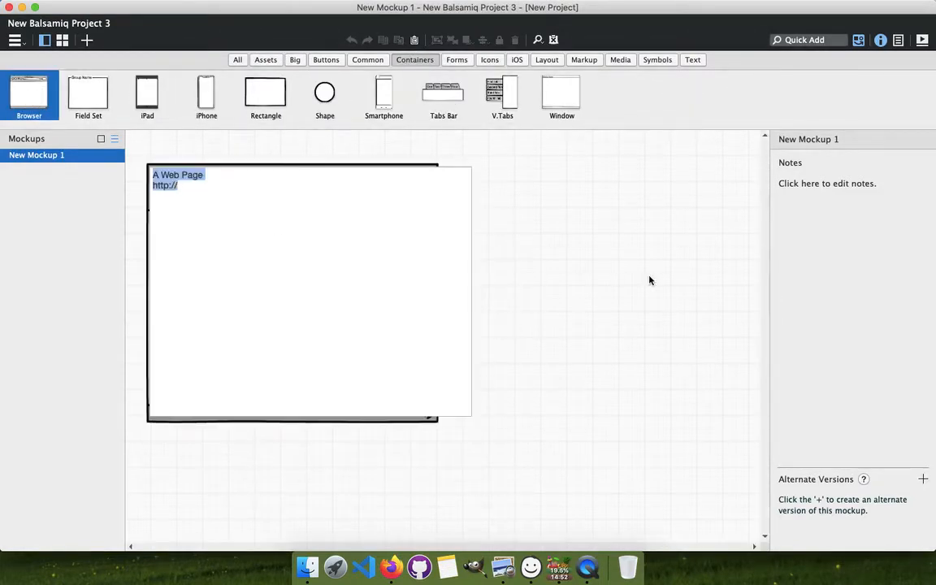
pyautogui.click(845, 189)
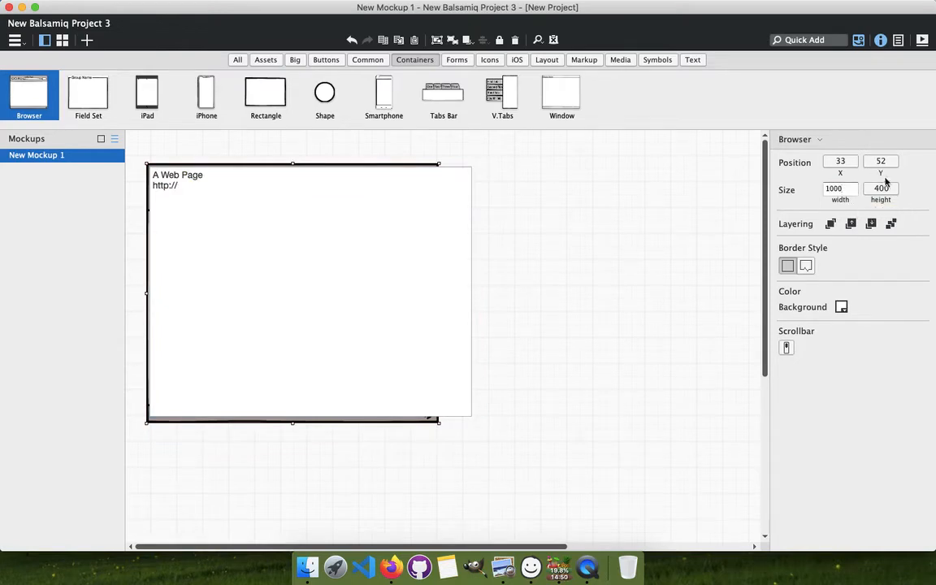
pyautogui.click(881, 189)
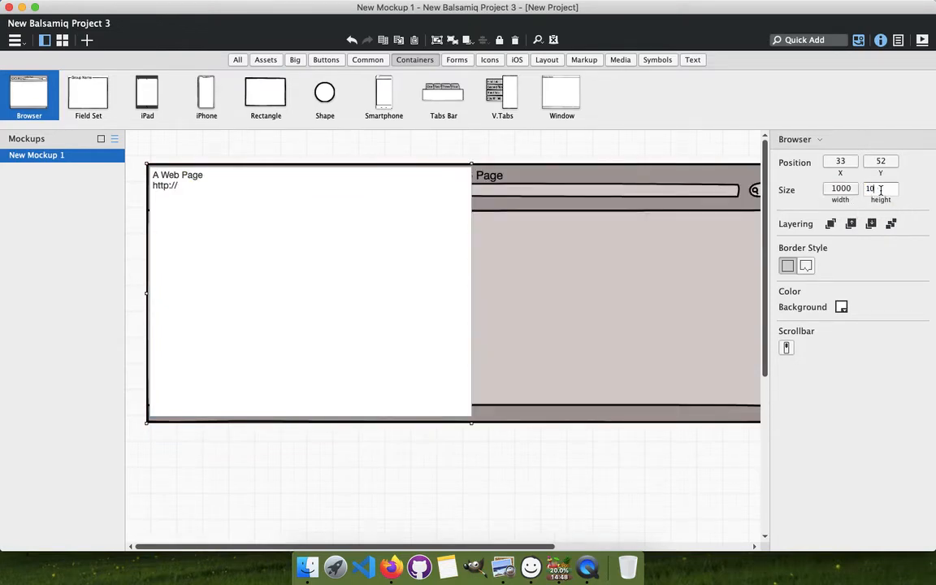
pyautogui.write('1000')
pyautogui.press('Return')
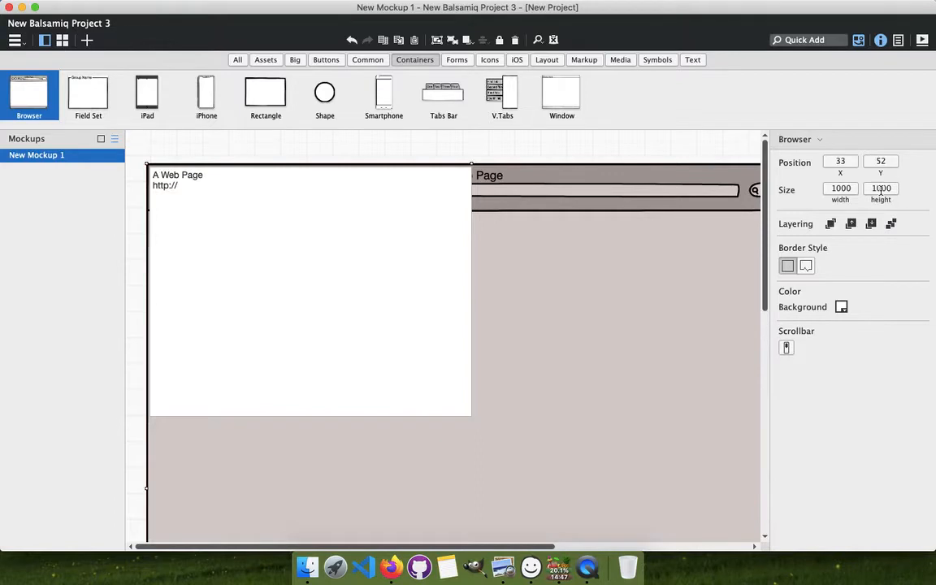
pyautogui.click(520, 152)
# Hide the list of mockups and lock the browser container in place.
pyautogui.click(45, 40)
pyautogui.rightClick(225, 231)
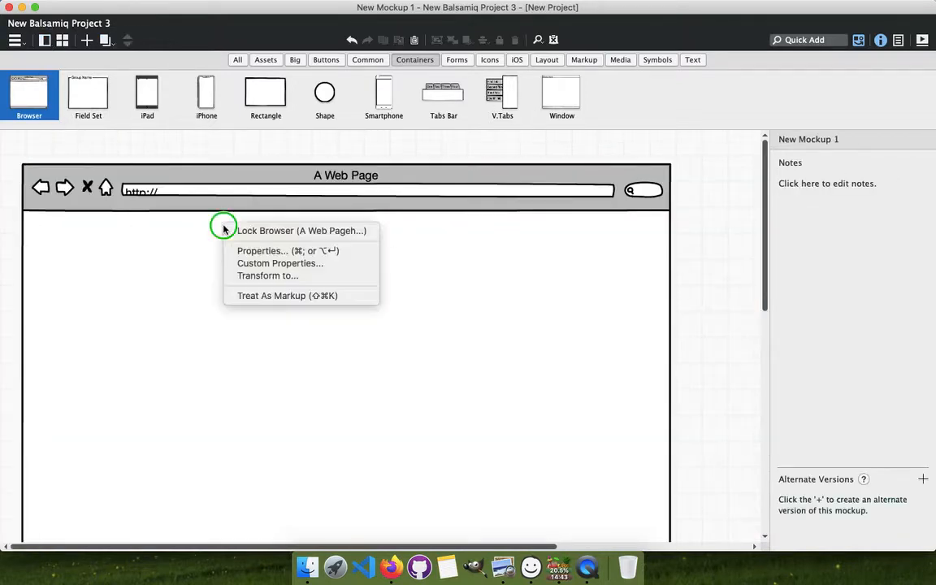
pyautogui.click(175, 235)
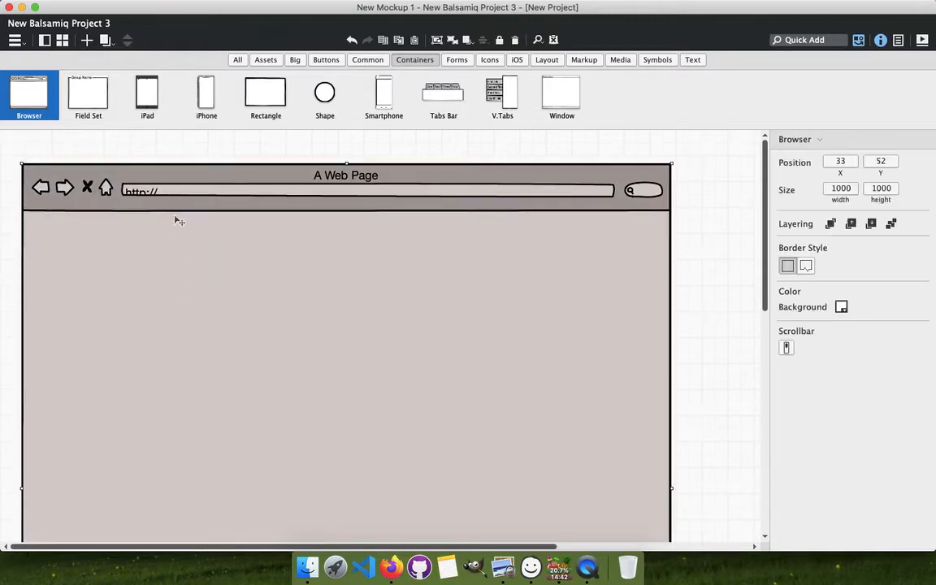
pyautogui.rightClick(177, 218)
pyautogui.click(191, 221)
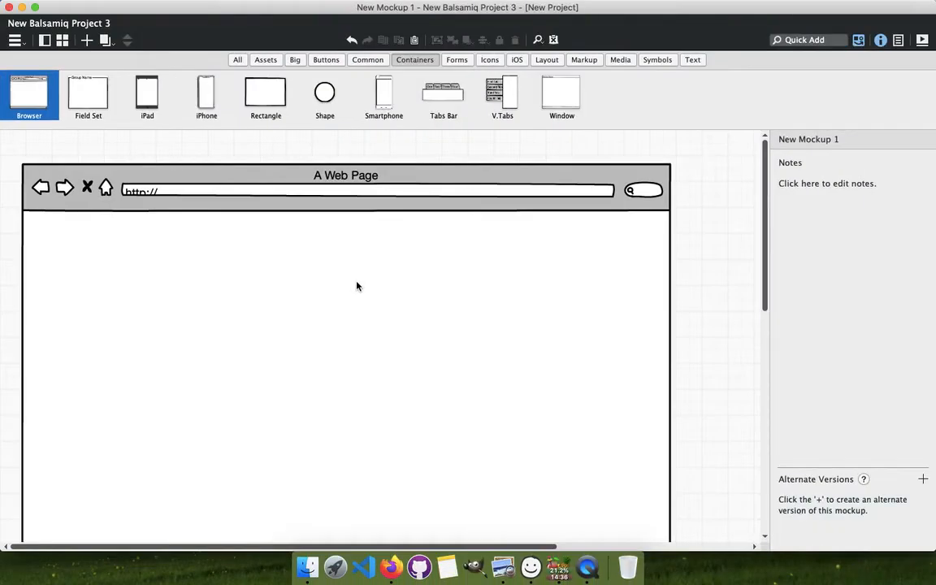
# Add a label reading "TextWeb" near the upper-left corner of the browser's page area.
pyautogui.click(692, 61)
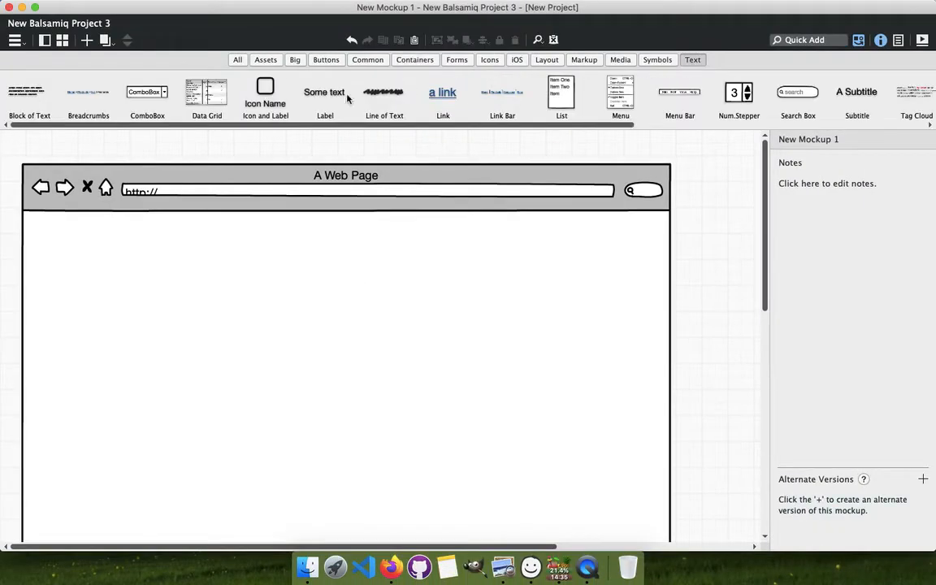
pyautogui.moveTo(297, 89); pyautogui.dragTo(84, 251)
pyautogui.write('TextWeb')
pyautogui.press('Return')
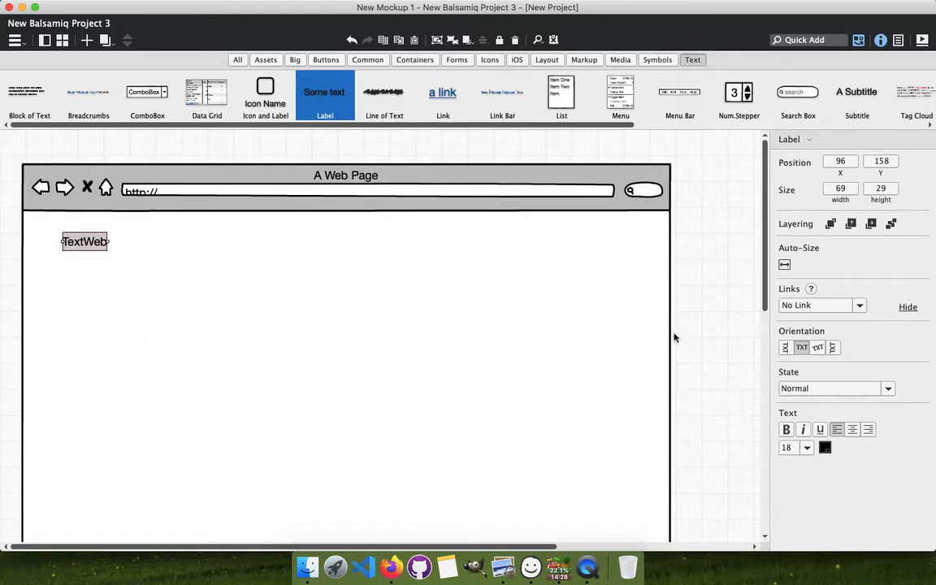
# Set the TextWeb label's font size to 20.
pyautogui.click(373, 357)
pyautogui.click(80, 243)
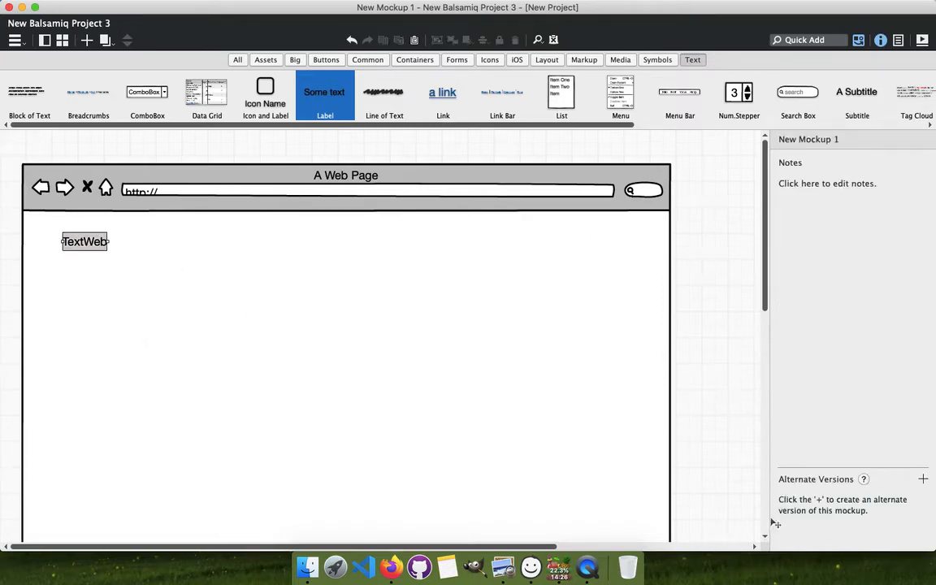
pyautogui.click(803, 447)
pyautogui.click(790, 342)
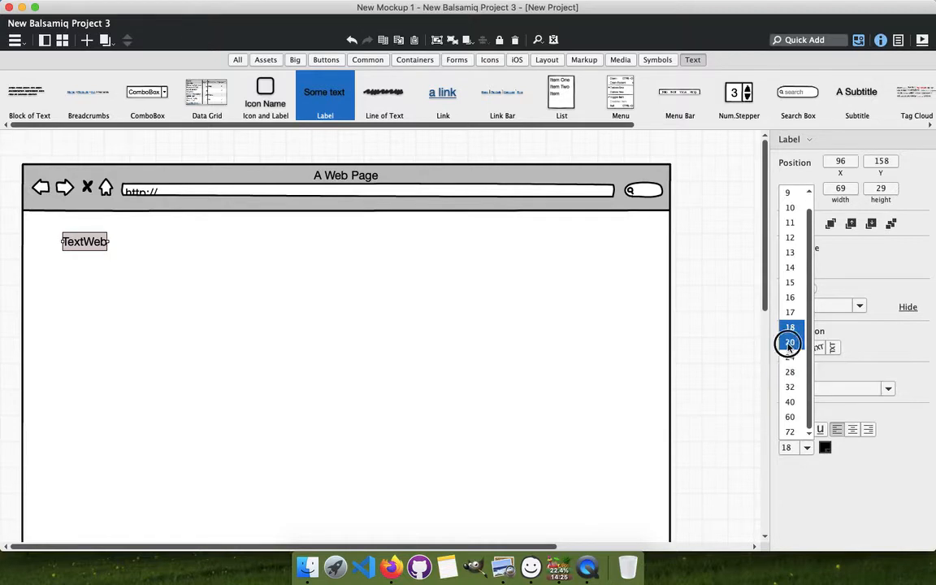
pyautogui.click(174, 270)
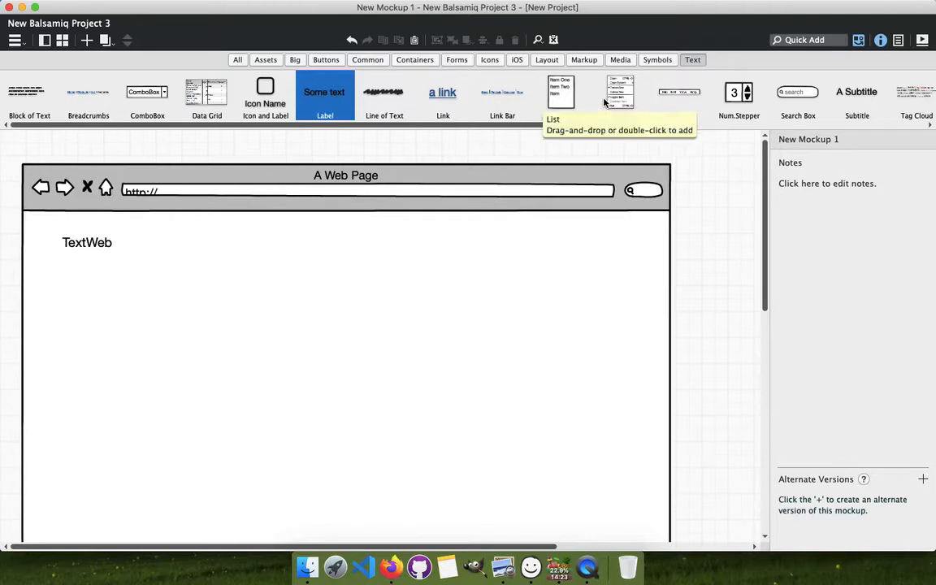
pyautogui.moveTo(674, 95); pyautogui.dragTo(279, 238)
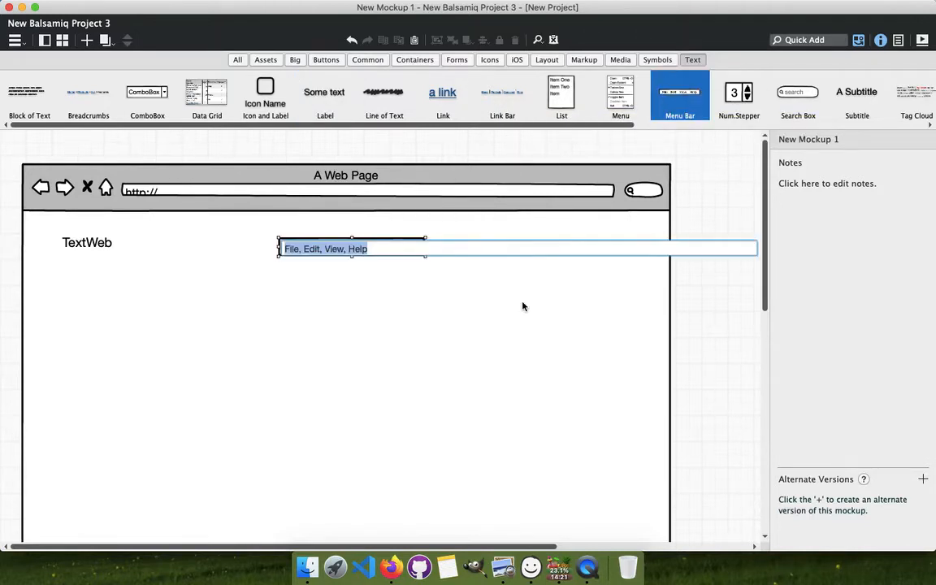
pyautogui.press('Return')
pyautogui.press('BackSpace')
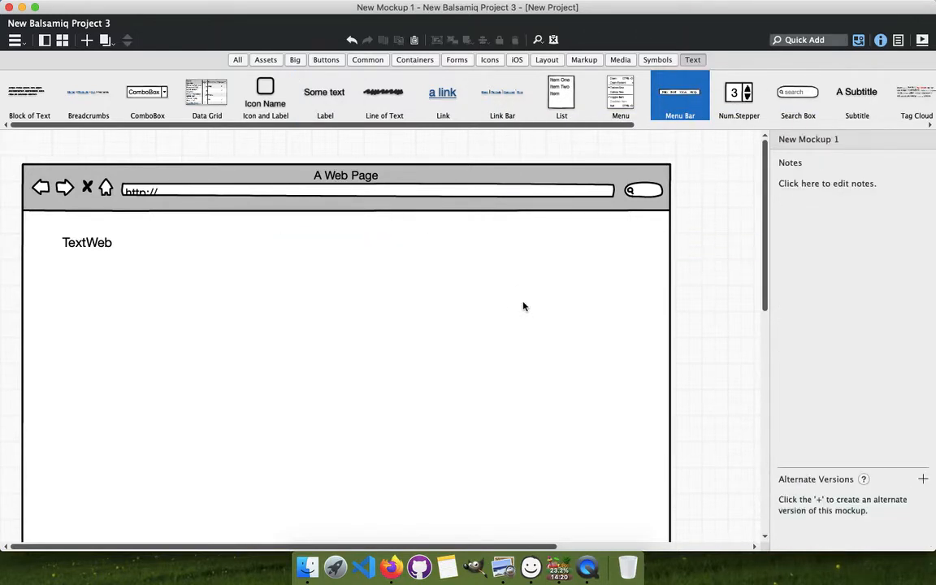
# Add a label reading "Home" to the right of the TextWeb logo, following the reference page's navigation.
pyautogui.moveTo(315, 112); pyautogui.dragTo(237, 239)
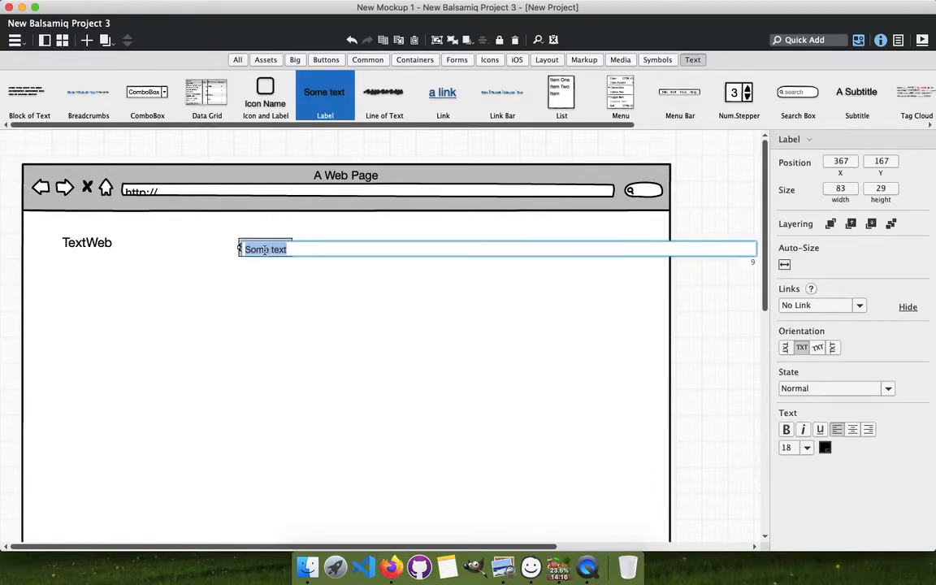
pyautogui.hotkey('ctrl', 'Right')
pyautogui.hotkey('ctrl', 'Left')
pyautogui.write('Home')
pyautogui.press('Return')
pyautogui.hotkey('ctrl', 'Right')
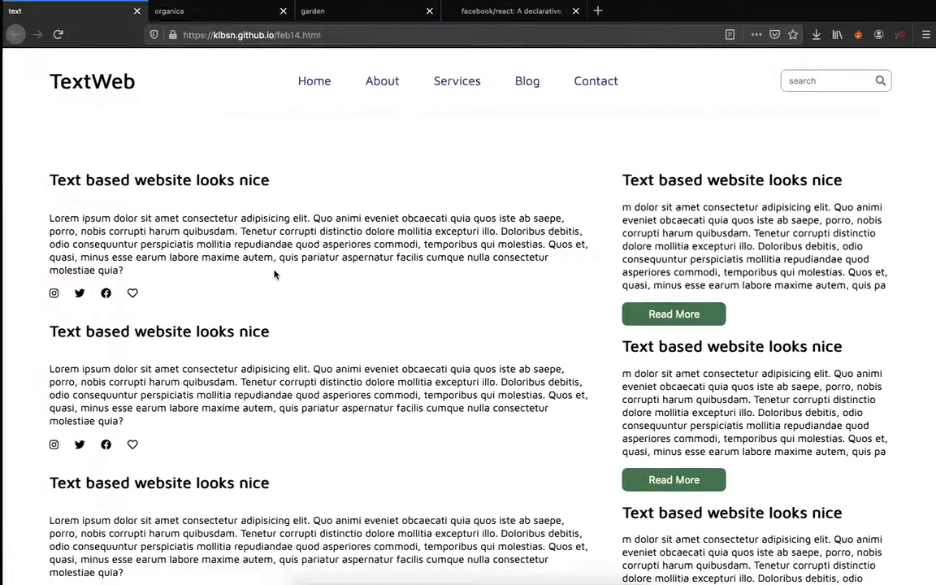
pyautogui.hotkey('ctrl', 'Left')
pyautogui.click(353, 253)
# Duplicate the Home label and move the copy 80 px to the right on the same line.
pyautogui.click(263, 253)
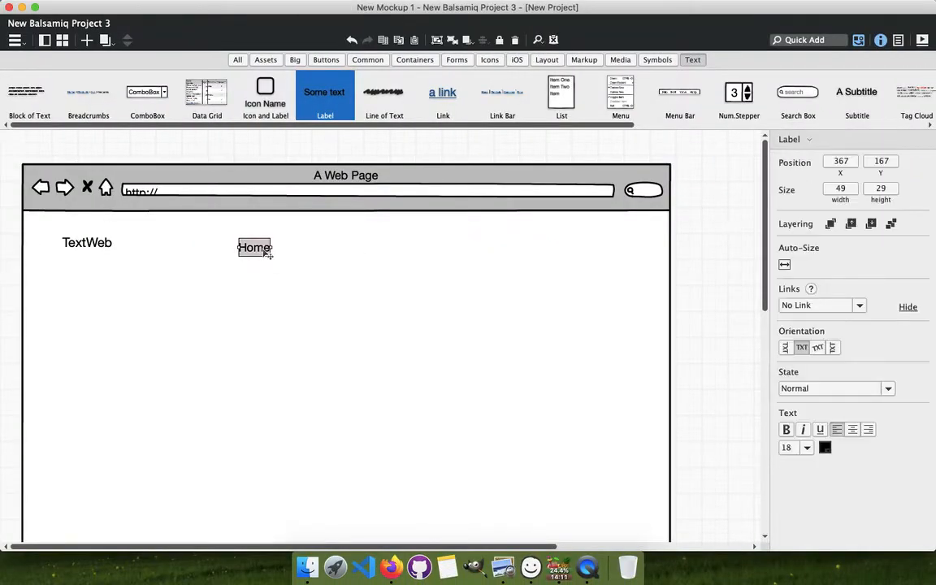
pyautogui.press('super+d')
pyautogui.hotkey('shift', 'Right')
pyautogui.hotkey('shift', 'Right')
pyautogui.hotkey('shift', 'Right')
pyautogui.hotkey('shift', 'Right')
pyautogui.hotkey('shift', 'Right')
pyautogui.hotkey('shift', 'Right')
pyautogui.hotkey('shift', 'Right')
pyautogui.hotkey('shift', 'Right')
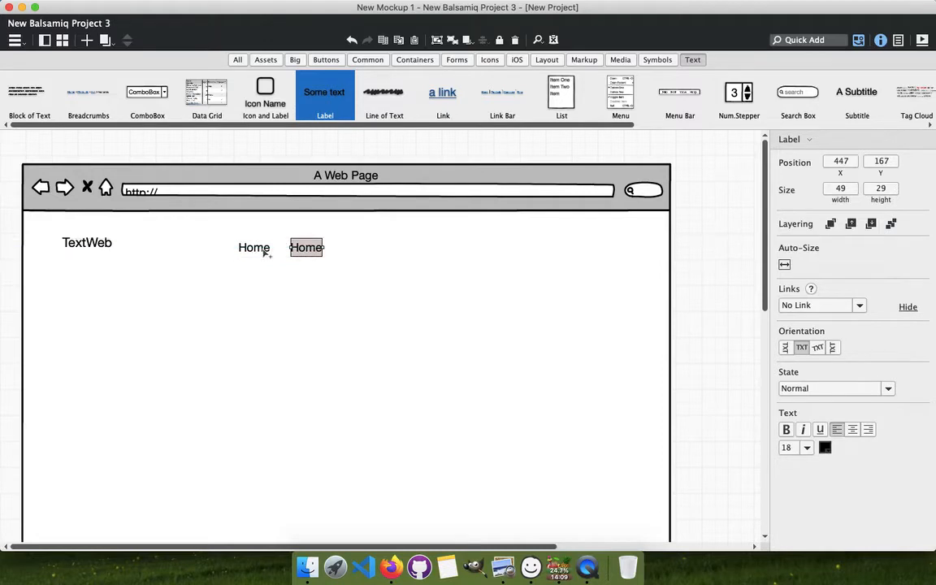
# Duplicate the second Home label and move the copy 100 px to the right.
pyautogui.press('super+d')
pyautogui.hotkey('shift', 'Right')
pyautogui.hotkey('shift', 'Right')
pyautogui.hotkey('shift', 'Right')
pyautogui.hotkey('shift', 'Right')
pyautogui.hotkey('shift', 'Right')
pyautogui.hotkey('shift', 'Right')
pyautogui.hotkey('shift', 'Right')
pyautogui.hotkey('shift', 'Right')
pyautogui.hotkey('shift', 'Right')
pyautogui.hotkey('shift', 'Right')
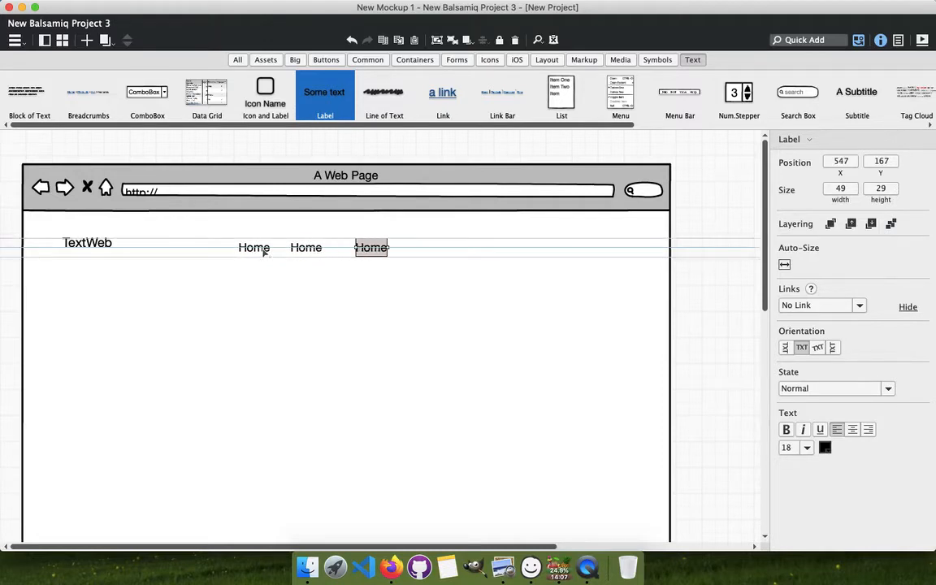
# Duplicate the third Home label and move the copy 120 px to the right.
pyautogui.press('super+d')
pyautogui.hotkey('shift', 'Right')
pyautogui.hotkey('shift', 'Right')
pyautogui.hotkey('shift', 'Right')
pyautogui.hotkey('shift', 'Right')
pyautogui.hotkey('shift', 'Right')
pyautogui.hotkey('shift', 'Right')
pyautogui.hotkey('shift', 'Right')
pyautogui.hotkey('shift', 'Right')
pyautogui.hotkey('shift', 'Right')
pyautogui.hotkey('shift', 'Right')
pyautogui.hotkey('shift', 'Right')
pyautogui.hotkey('shift', 'Right')
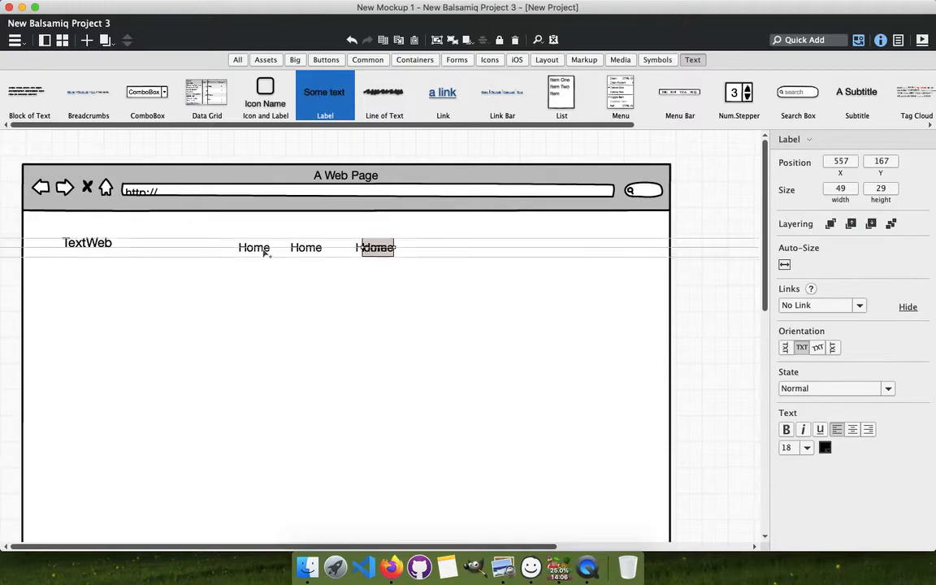
# Change the second navigation label's text to "About".
pyautogui.press('super+Tab')
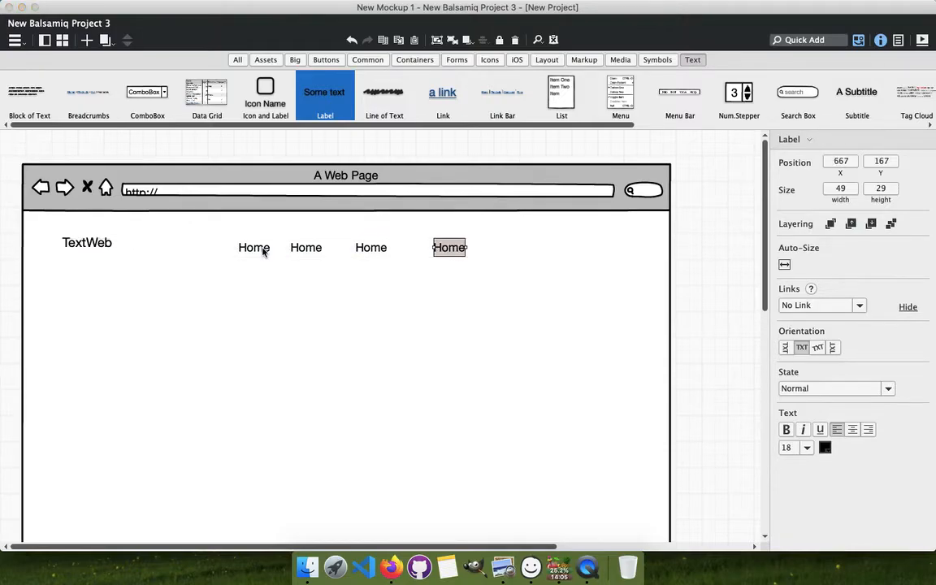
pyautogui.press('super+Tab')
pyautogui.click(307, 251)
pyautogui.doubleClick(307, 251)
pyautogui.write('A')
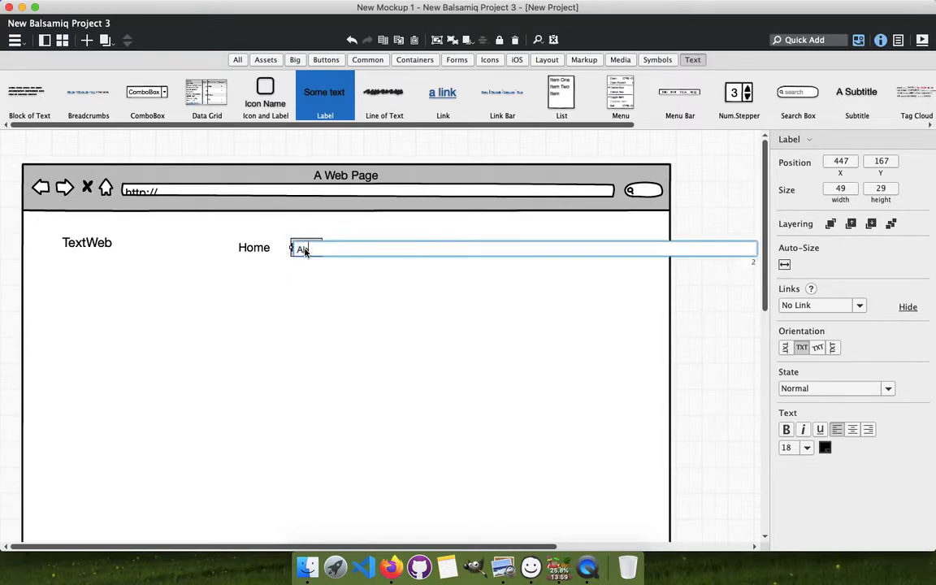
pyautogui.click(340, 298)
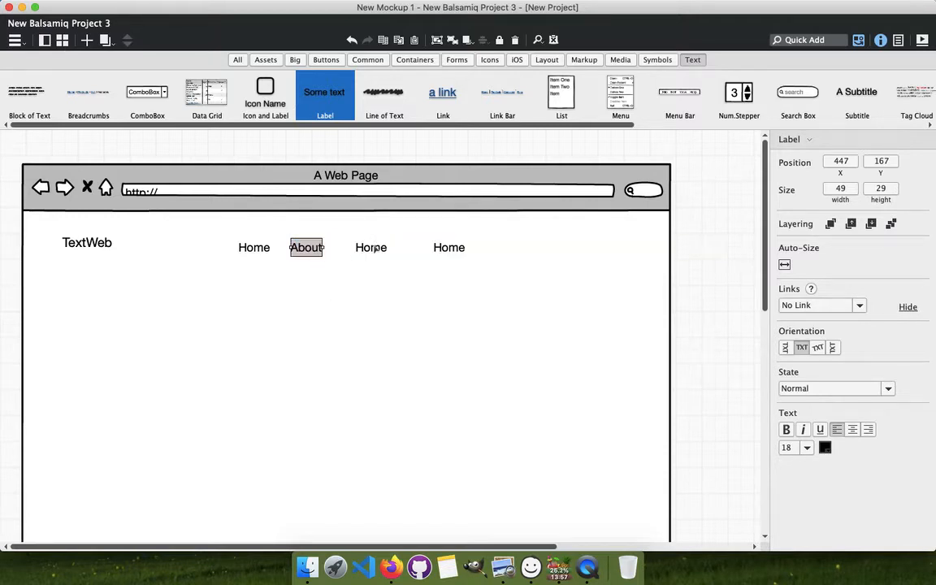
# Change the third navigation label's text to "Services", matching the reference page.
pyautogui.doubleClick(372, 247)
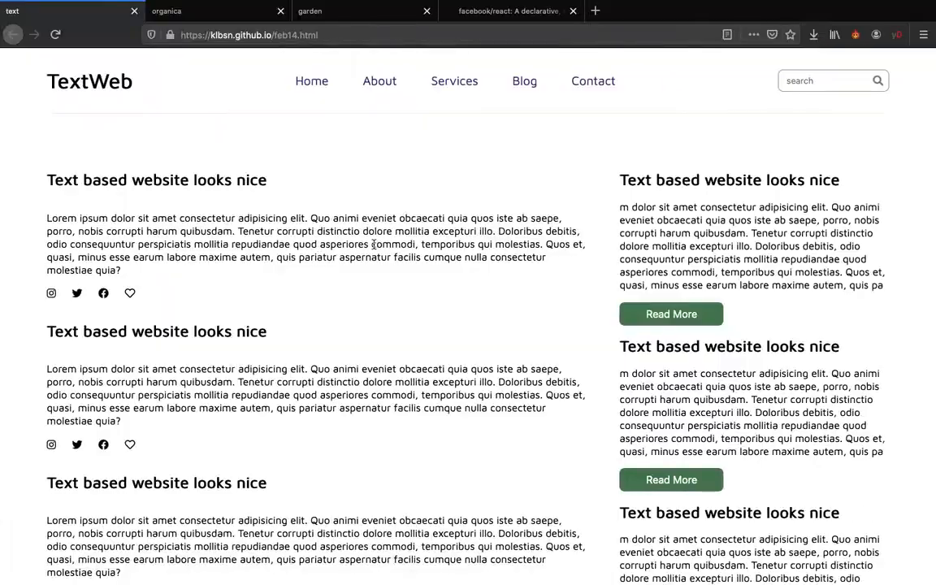
pyautogui.hotkey('ctrl', 'Left')
pyautogui.write('Se')
pyautogui.write('arc')
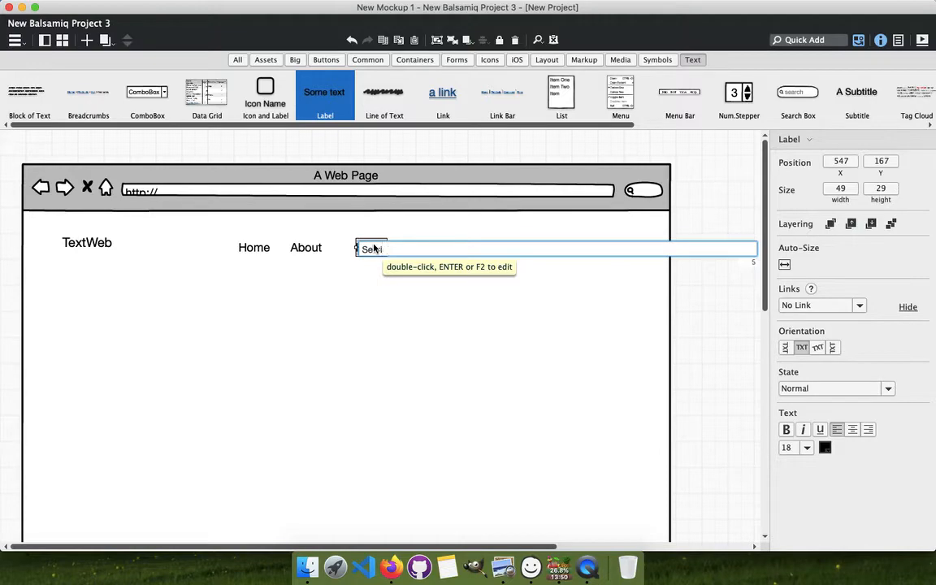
pyautogui.press('Return')
# Check the reference page's navigation and change the fourth label's text to "Blog".
pyautogui.click(455, 252)
pyautogui.doubleClick(457, 252)
pyautogui.hotkey('ctrl', 'Right')
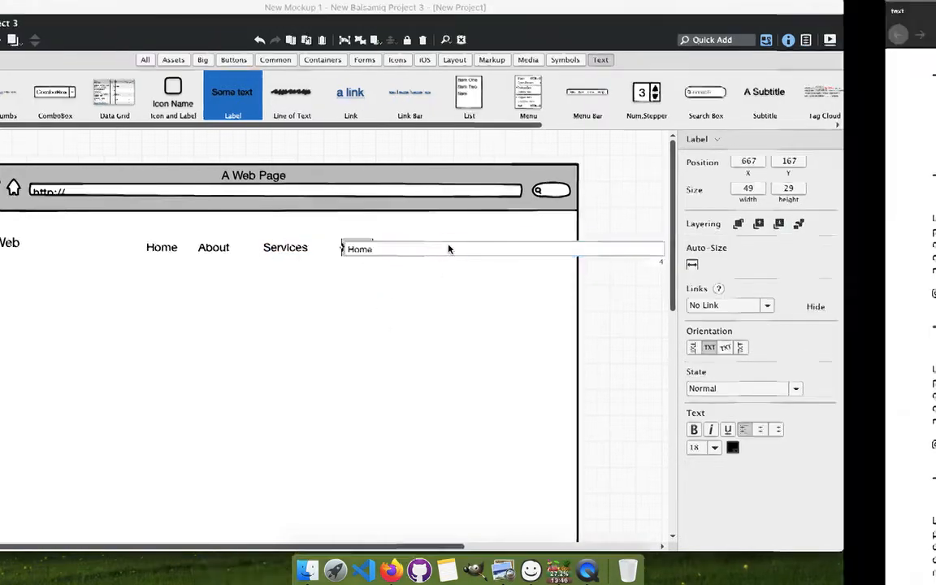
pyautogui.hotkey('ctrl', 'Left')
pyautogui.doubleClick(448, 249)
pyautogui.write('Blog')
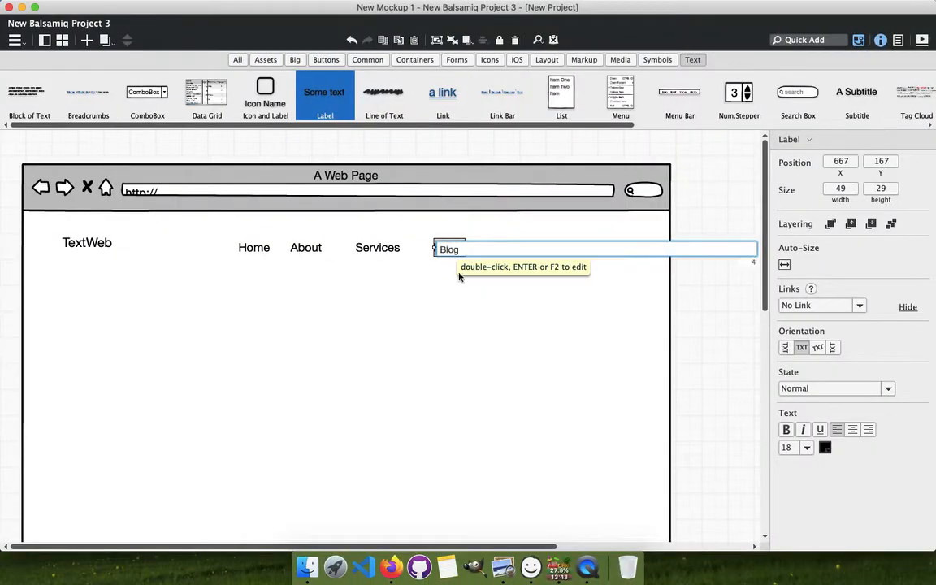
pyautogui.press('Return')
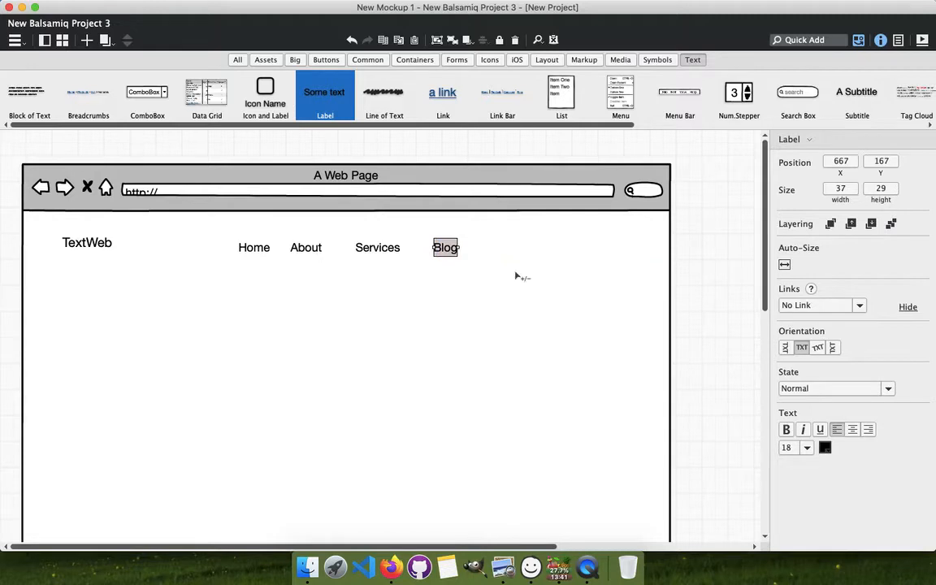
# Duplicate the Blog label and move the copy 90 px to the right on the same line.
pyautogui.press('super+d')
pyautogui.hotkey('shift', 'Right')
pyautogui.hotkey('shift', 'Right')
pyautogui.hotkey('shift', 'Right')
pyautogui.hotkey('shift', 'Right')
pyautogui.hotkey('shift', 'Right')
pyautogui.hotkey('shift', 'Right')
pyautogui.hotkey('shift', 'Right')
pyautogui.hotkey('shift', 'Right')
pyautogui.hotkey('shift', 'Right')
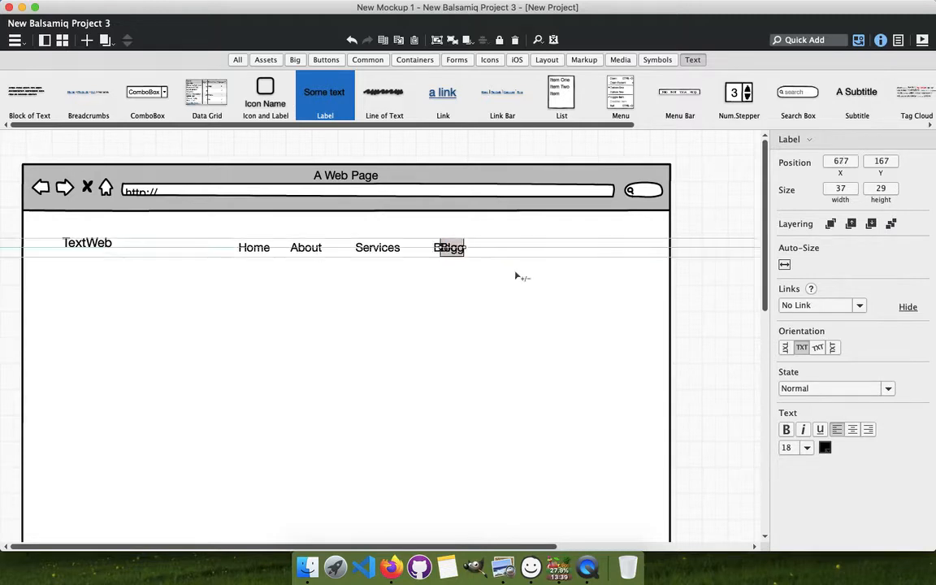
# Change the fifth navigation label's text to "Contact" and check the navigation against the reference page.
pyautogui.click(504, 245)
pyautogui.doubleClick(504, 247)
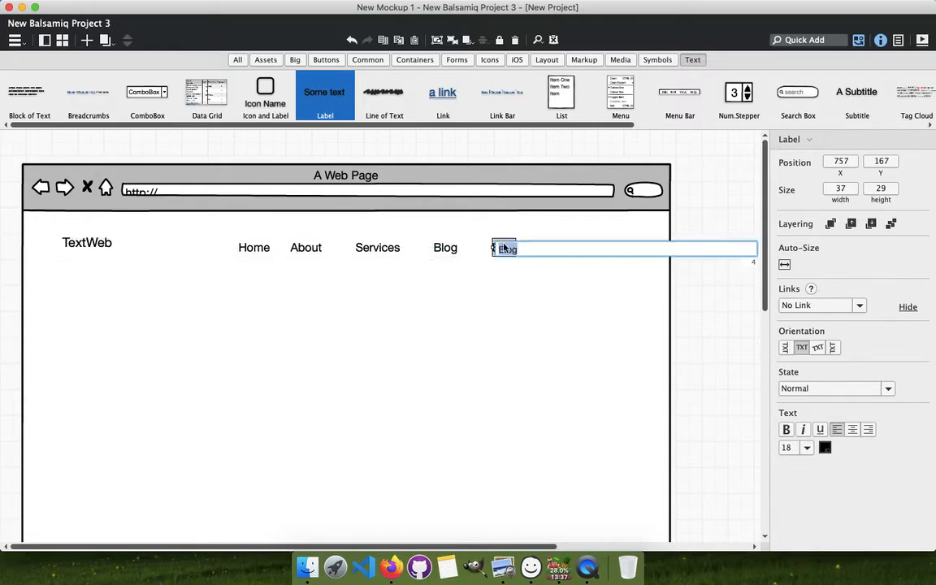
pyautogui.write('Contact')
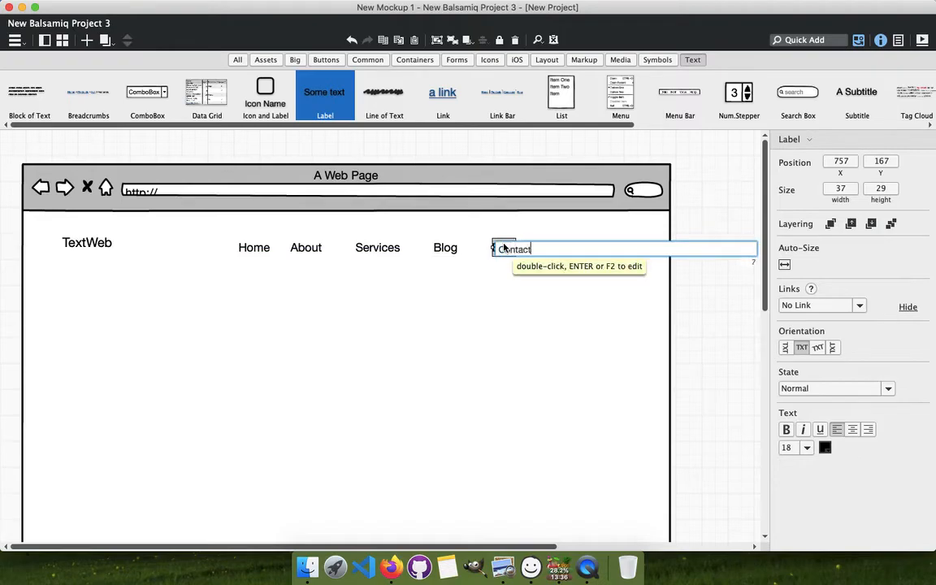
pyautogui.press('Return')
pyautogui.press('super+Tab')
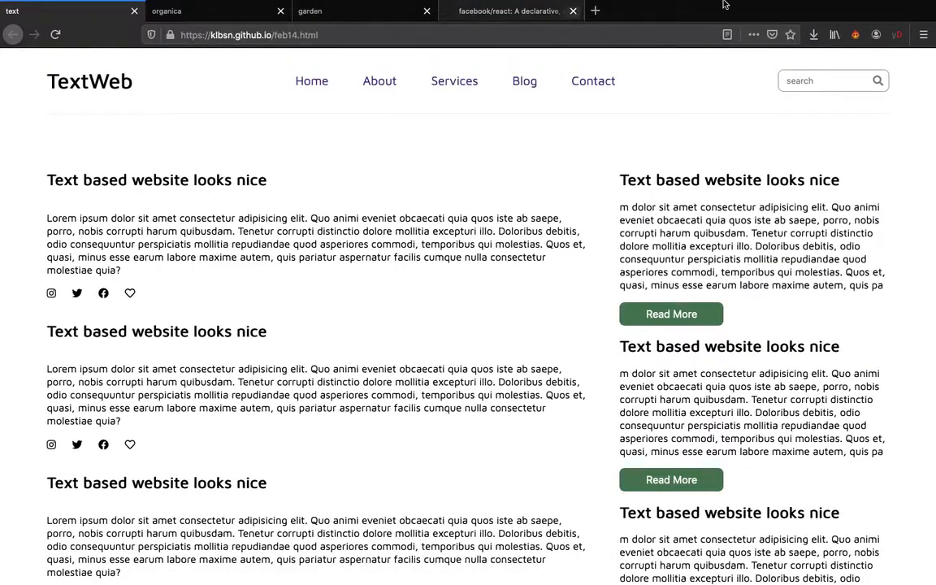
pyautogui.press('super+Tab')
# Set the font size of all five navigation labels, Home through Contact, to 16.
pyautogui.press('super+s')
pyautogui.click(477, 209)
pyautogui.moveTo(215, 236); pyautogui.dragTo(549, 290)
pyautogui.click(807, 473)
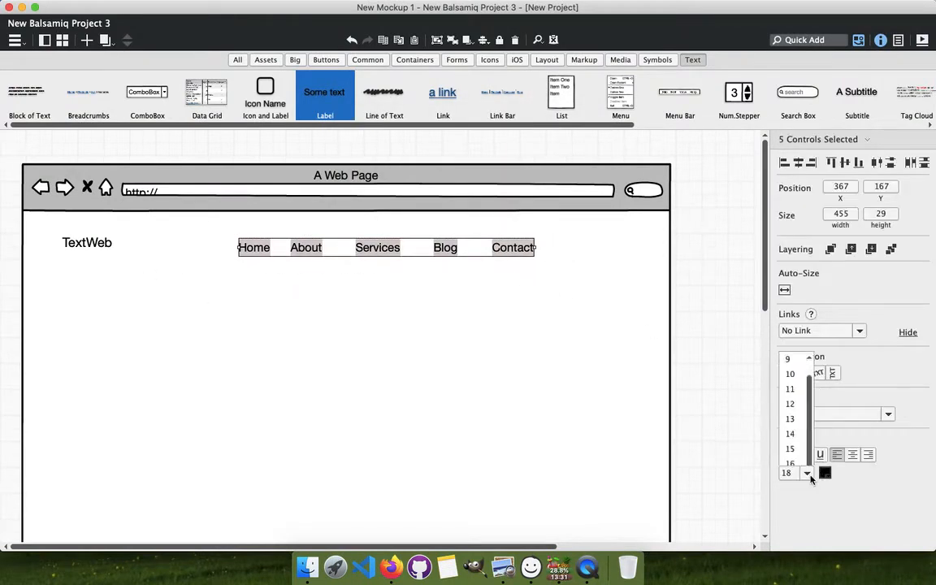
pyautogui.click(795, 328)
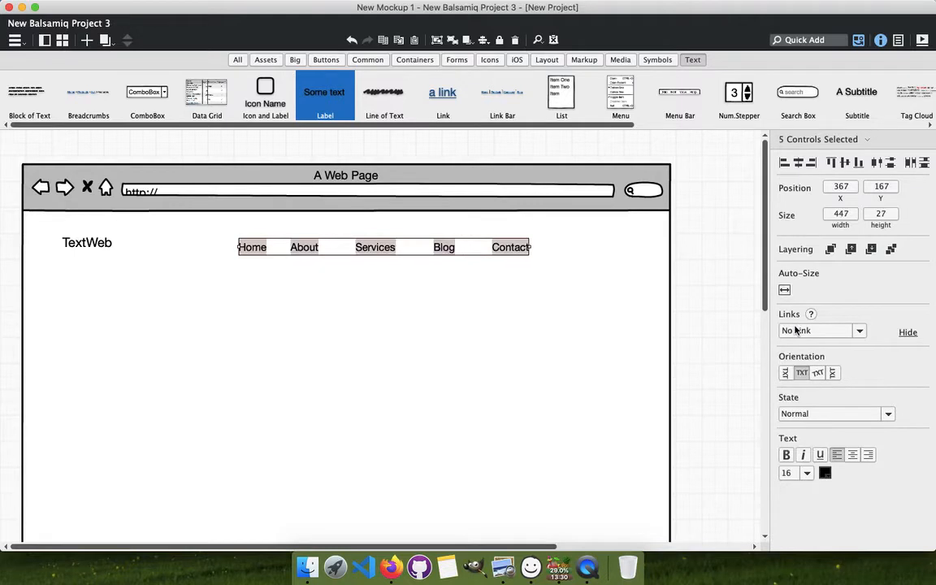
# Space the five navigation labels evenly in the horizontal direction and move them 100 px to the left.
pyautogui.click(911, 164)
pyautogui.hotkey('shift', 'Left')
pyautogui.hotkey('shift', 'Left')
pyautogui.hotkey('shift', 'Left')
pyautogui.hotkey('shift', 'Left')
pyautogui.hotkey('shift', 'Left')
pyautogui.hotkey('shift', 'Left')
pyautogui.hotkey('shift', 'Left')
pyautogui.hotkey('shift', 'Left')
pyautogui.hotkey('shift', 'Left')
pyautogui.hotkey('shift', 'Left')
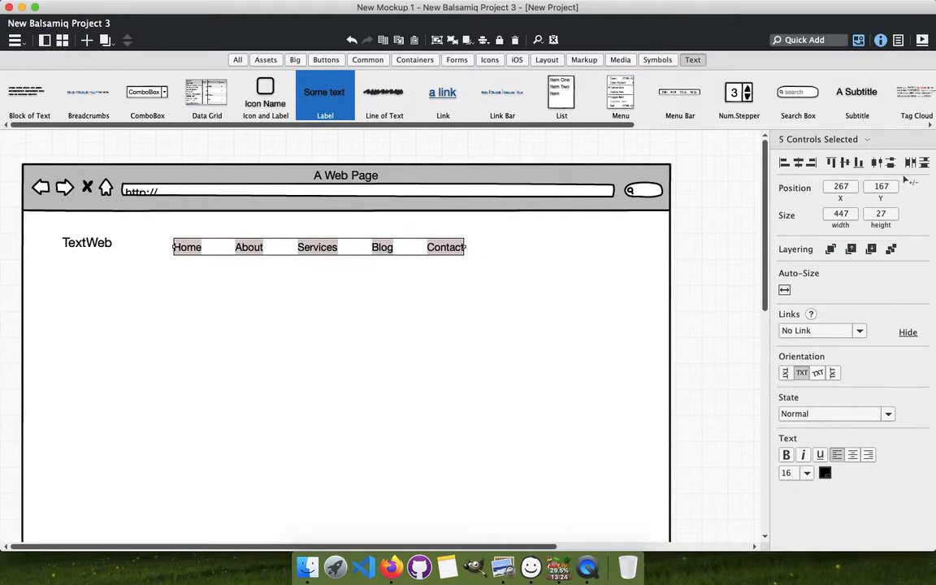
# Group the five navigation labels and deselect them.
pyautogui.press('super+g')
pyautogui.click(351, 299)
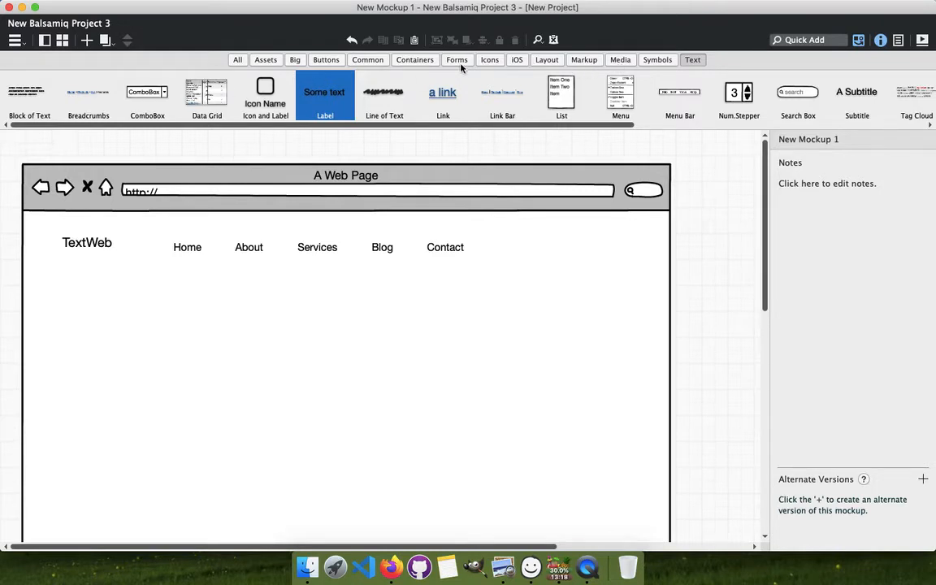
# Find the Search Box control and place one to the right of the Contact label, keeping its "search" text.
pyautogui.click(326, 60)
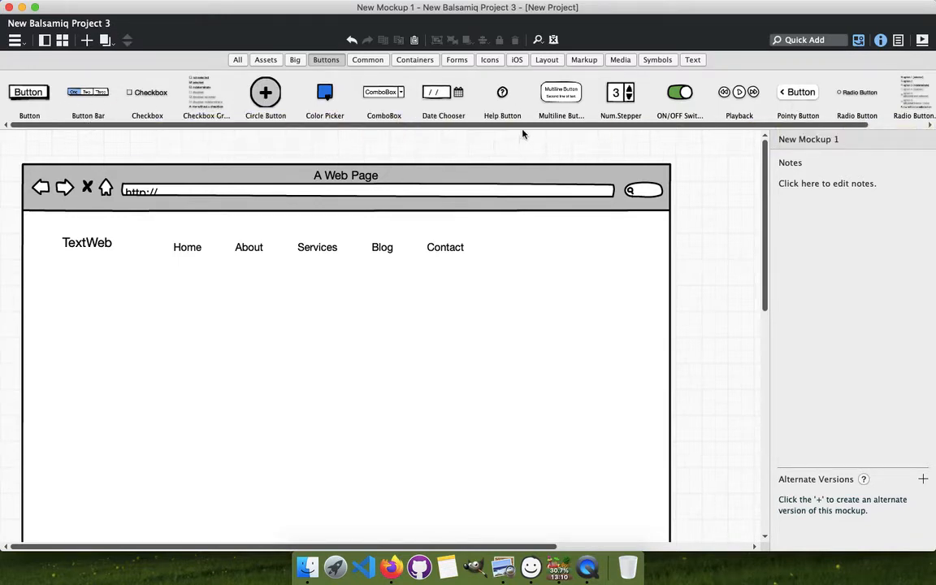
pyautogui.hscroll(2, 684, 114)
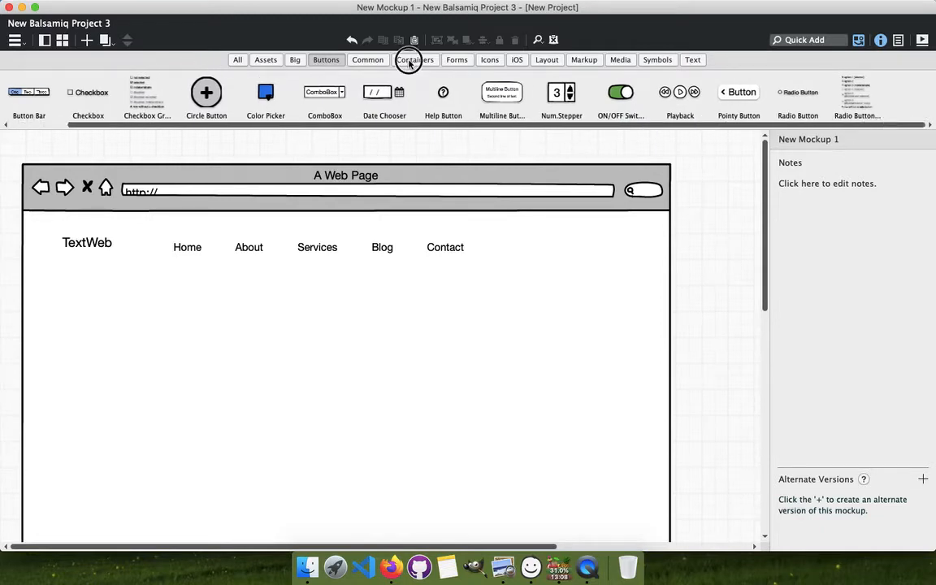
pyautogui.click(411, 60)
pyautogui.click(326, 59)
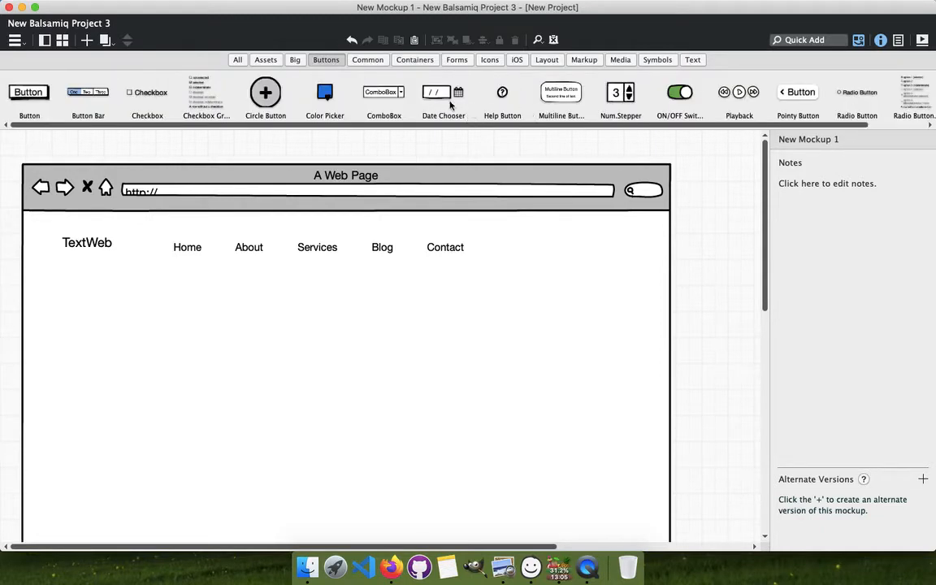
pyautogui.hscroll(2, 439, 122)
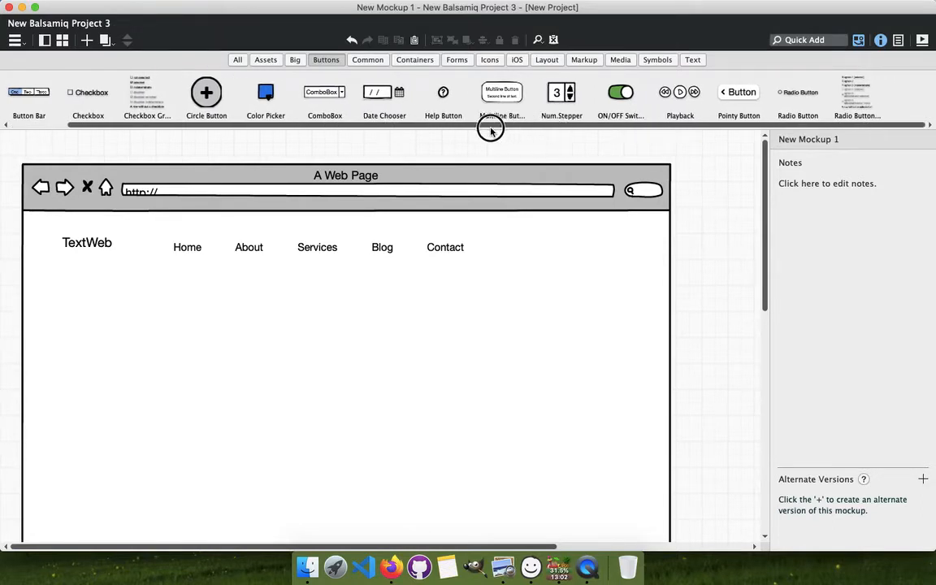
pyautogui.hscroll(-1, 409, 126)
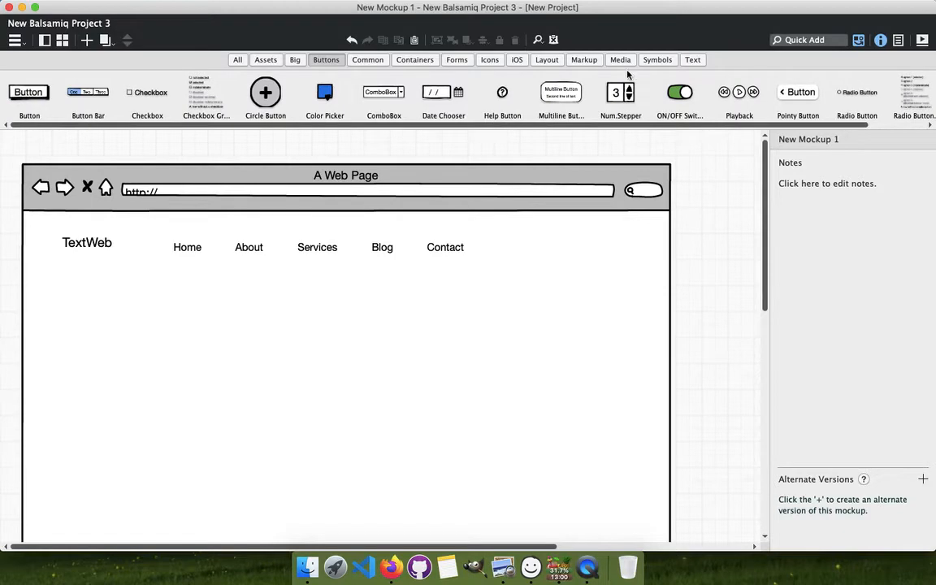
pyautogui.click(692, 59)
pyautogui.click(622, 61)
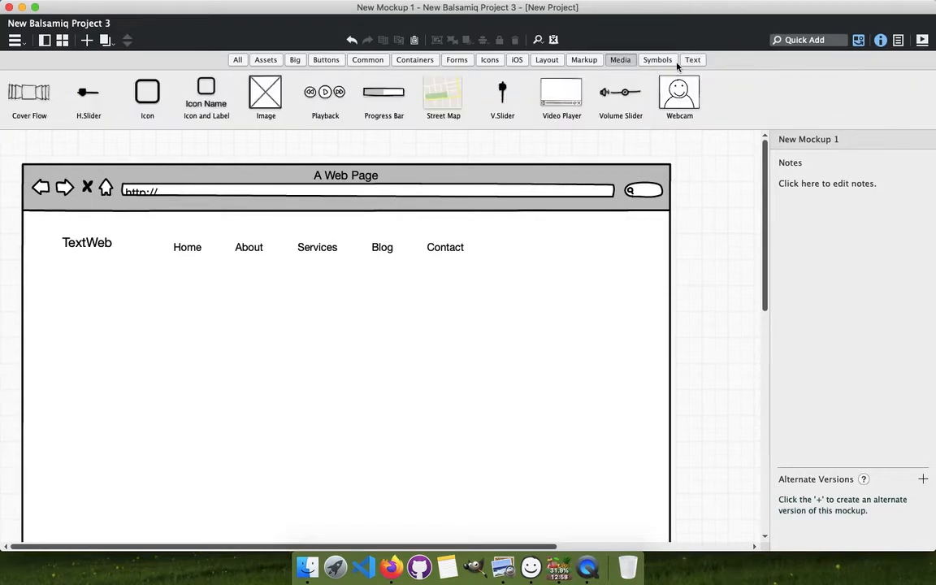
pyautogui.click(693, 59)
pyautogui.moveTo(798, 92); pyautogui.dragTo(554, 235)
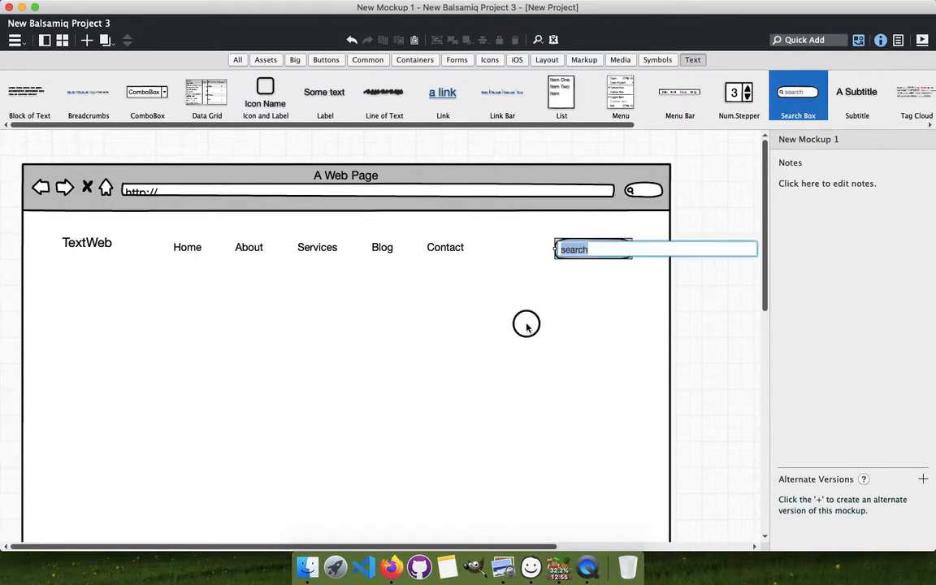
pyautogui.click(482, 308)
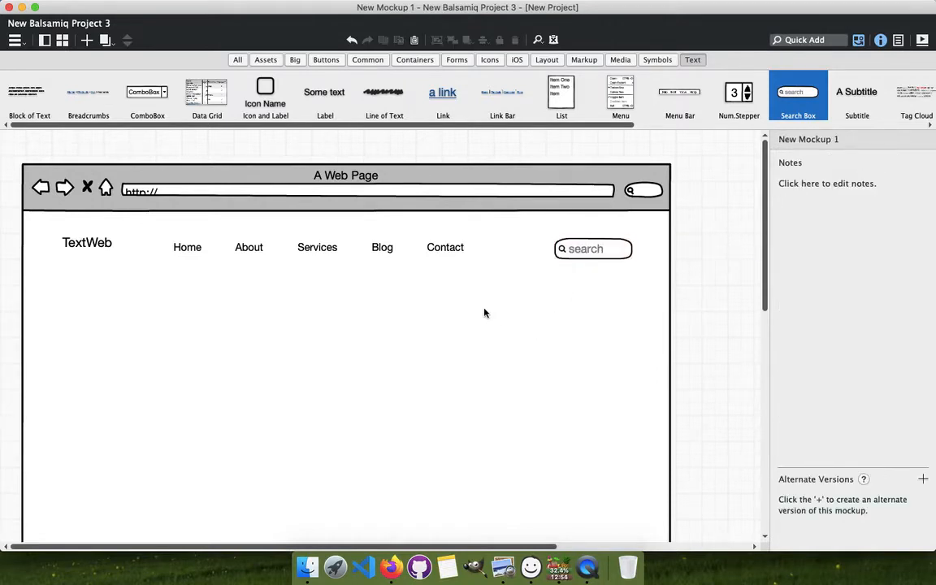
# Place a Pointy Button below the navigation at about X 472, Y 262 and give it a gray6 (eeeeee) background.
pyautogui.click(406, 60)
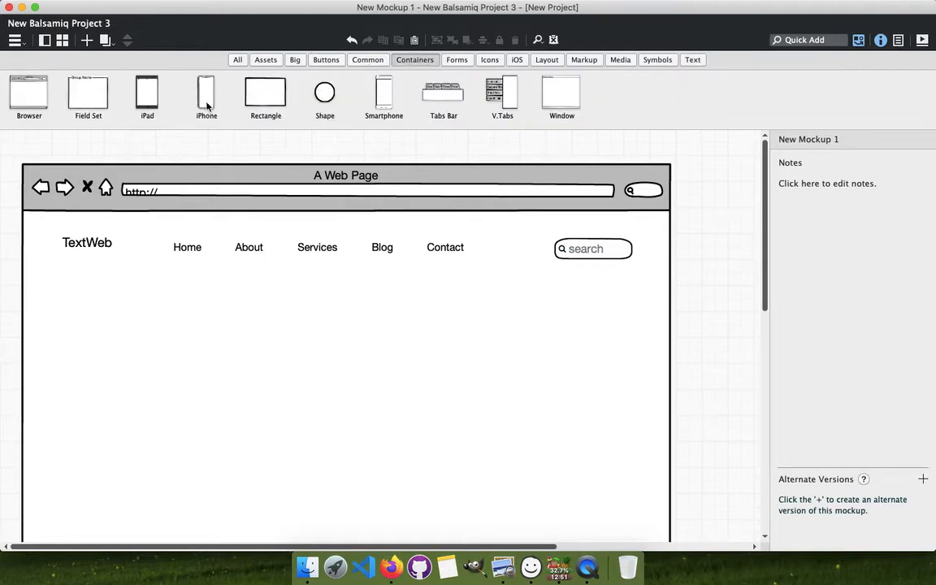
pyautogui.click(327, 60)
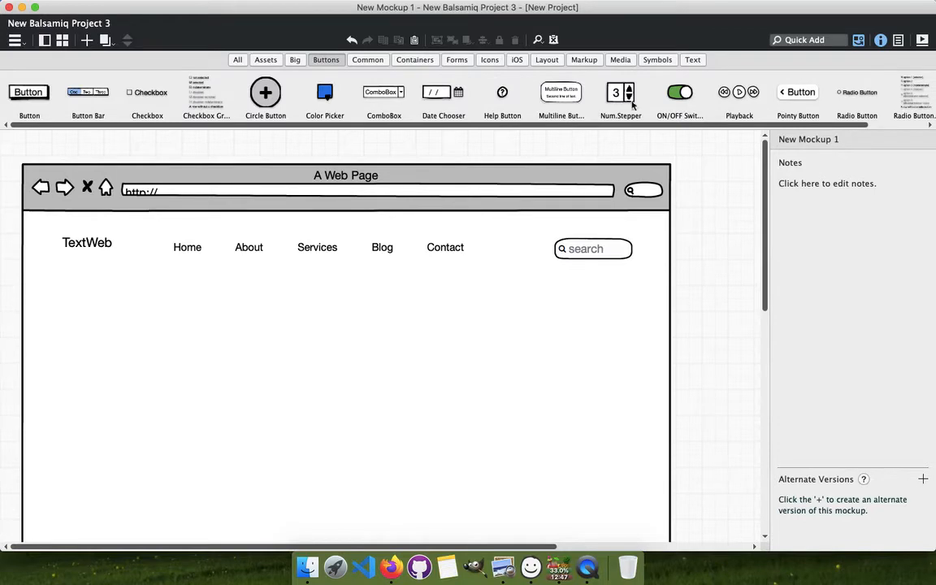
pyautogui.moveTo(790, 94); pyautogui.dragTo(313, 311)
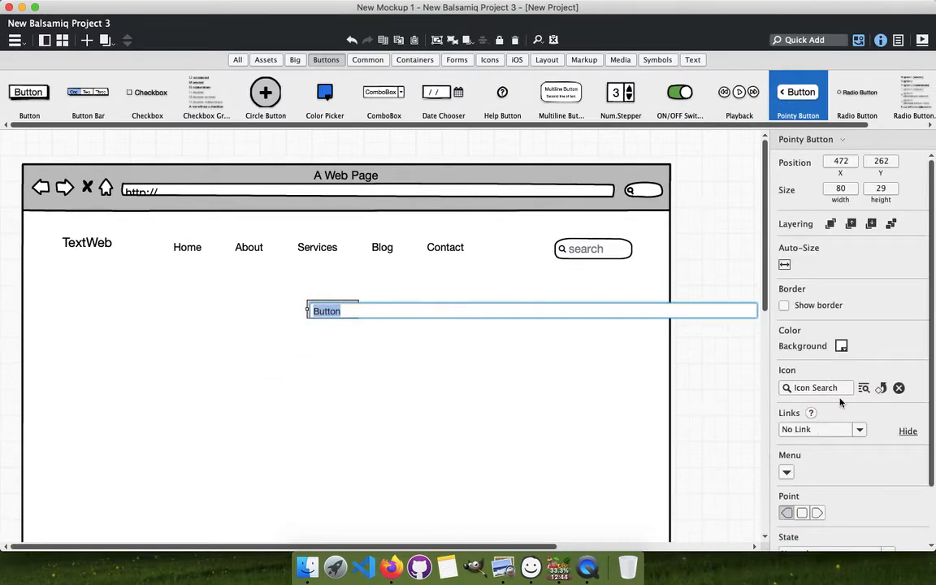
pyautogui.click(842, 345)
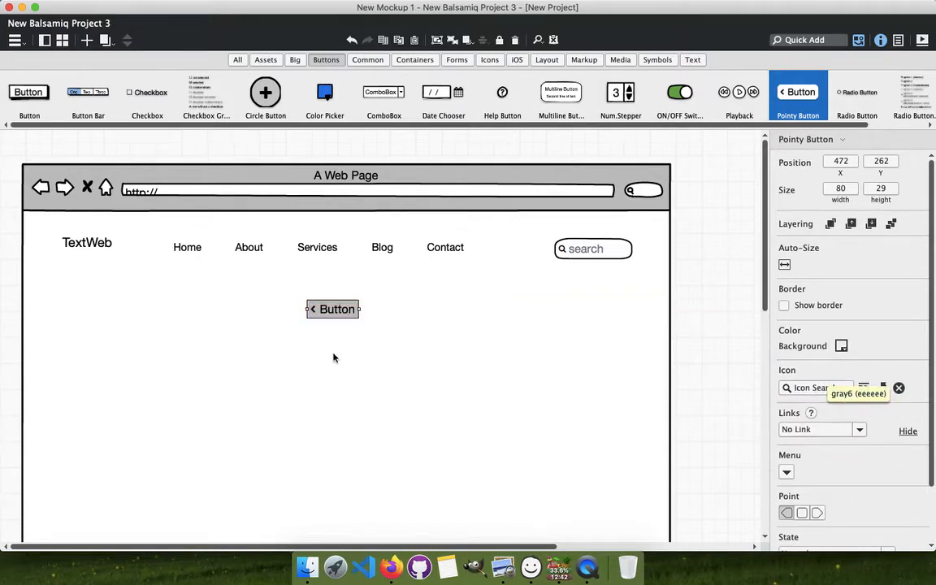
# Widen the pointy button to about 171 px and remove its pointed end.
pyautogui.click(347, 309)
pyautogui.moveTo(361, 312); pyautogui.dragTo(417, 310)
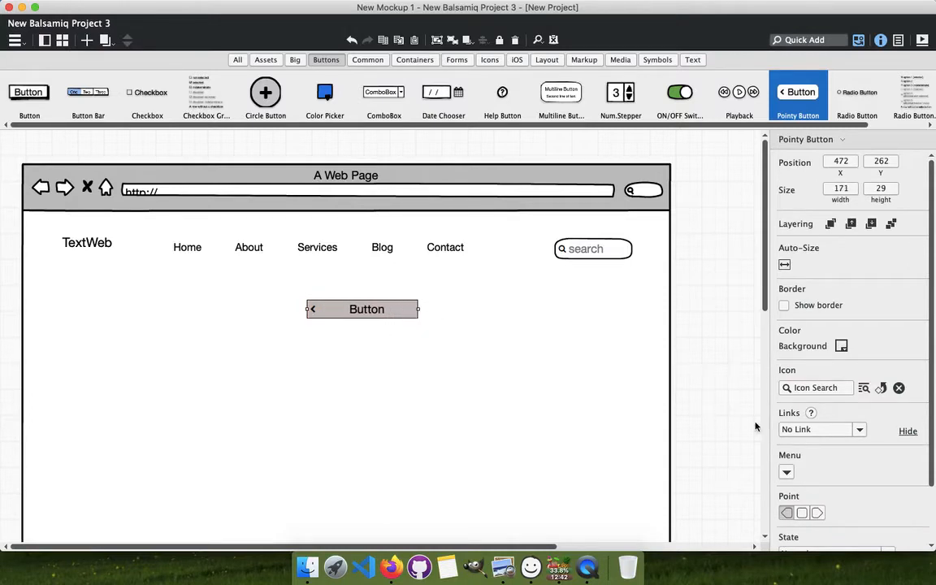
pyautogui.click(803, 514)
pyautogui.click(476, 364)
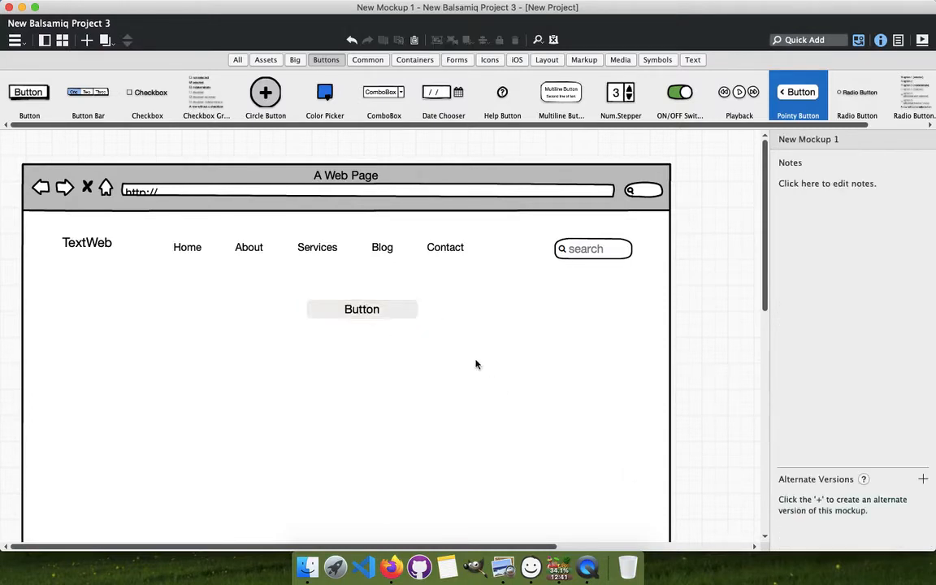
# Look at the reference page again and change the button's text to "Search".
pyautogui.click(362, 310)
pyautogui.click(391, 552)
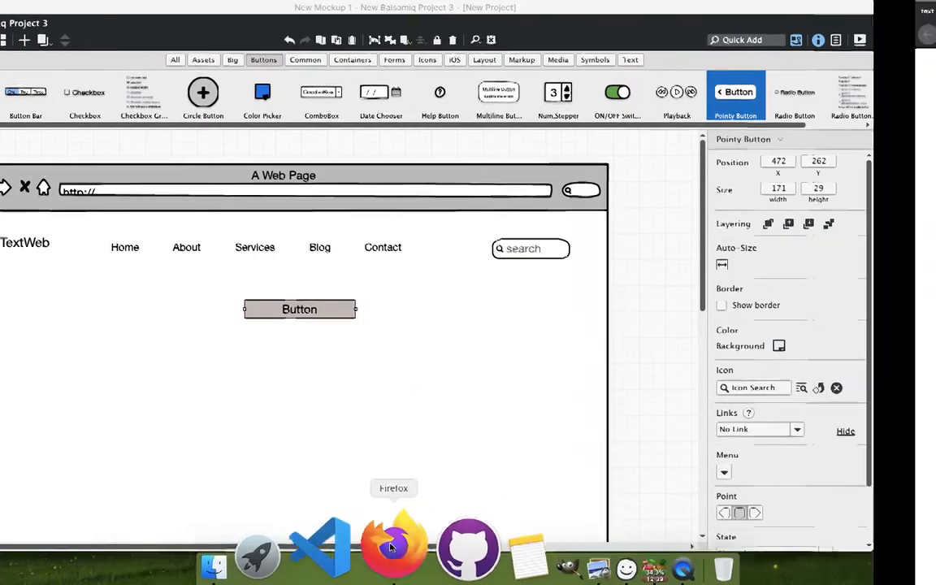
pyautogui.moveTo(429, 580)
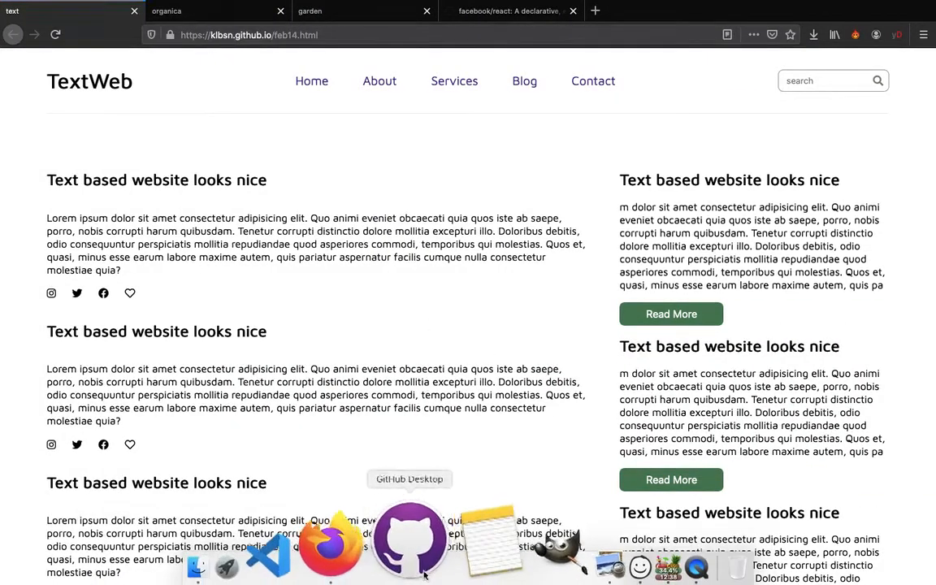
pyautogui.click(528, 556)
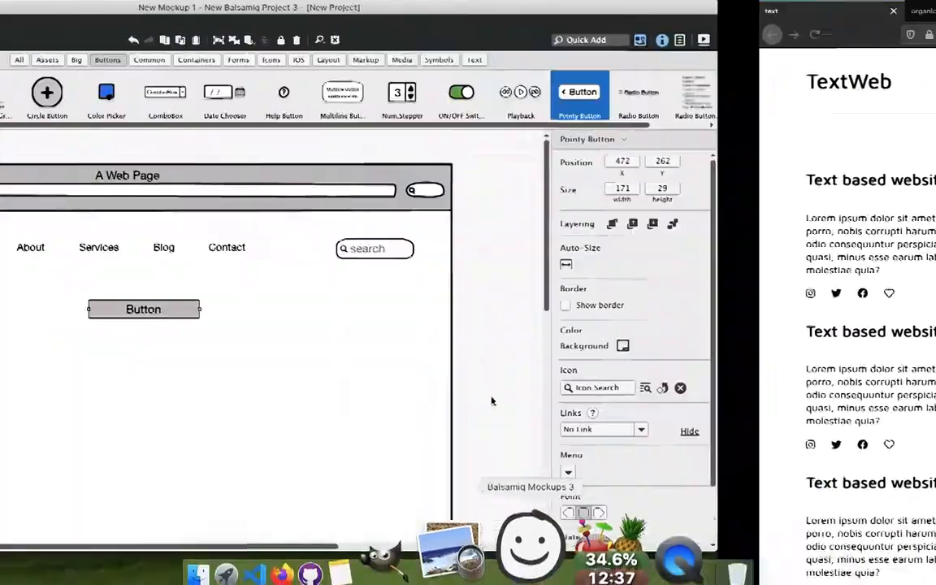
pyautogui.doubleClick(367, 314)
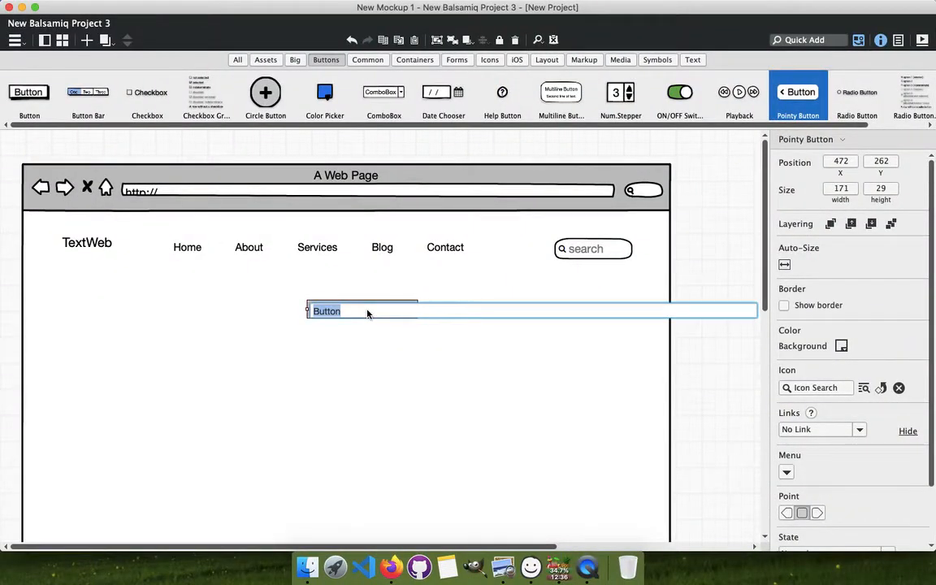
pyautogui.write('Search')
pyautogui.press('Return')
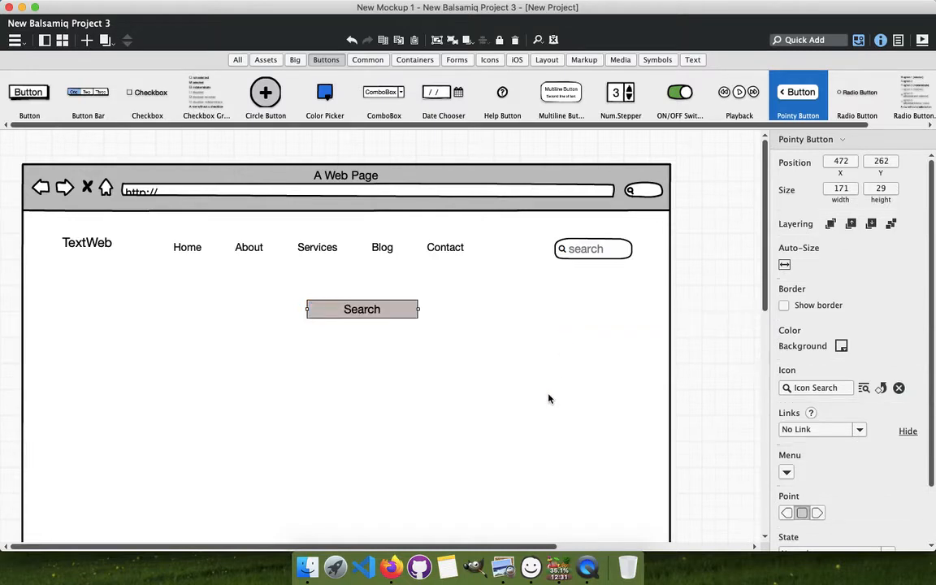
# Auto-size the Search button to its text and stretch it to about 174 px wide.
pyautogui.scroll(-4, 807, 439)
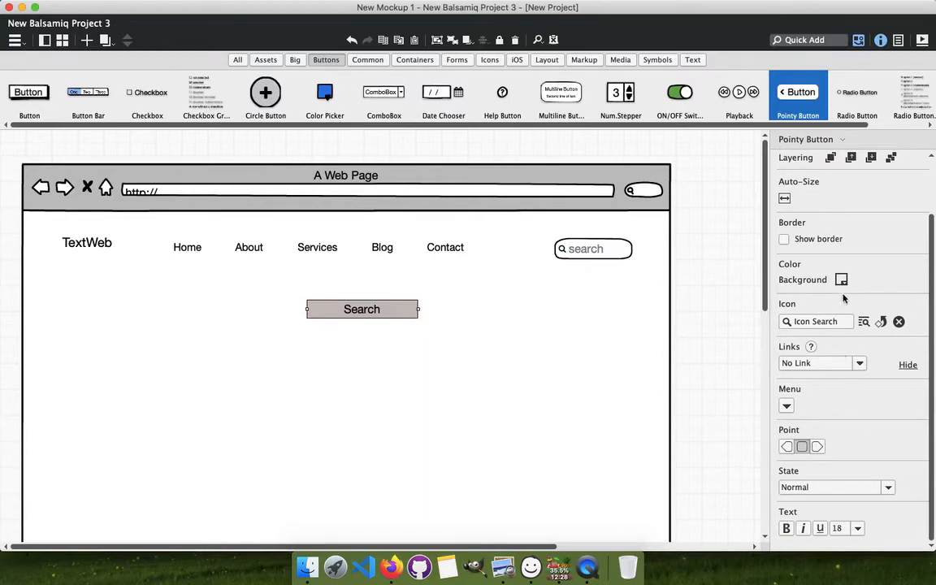
pyautogui.scroll(1, 829, 295)
pyautogui.scroll(2, 817, 295)
pyautogui.scroll(1, 813, 342)
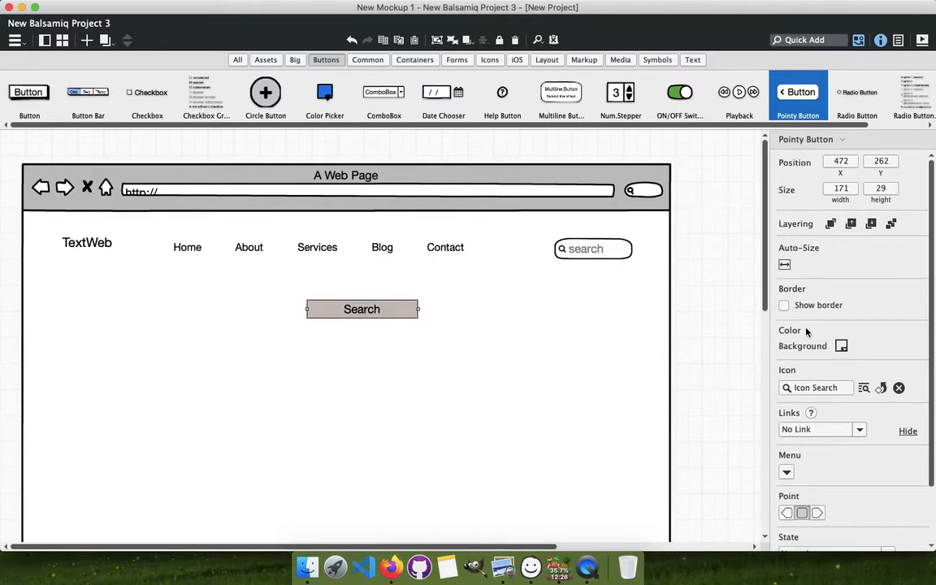
pyautogui.click(785, 265)
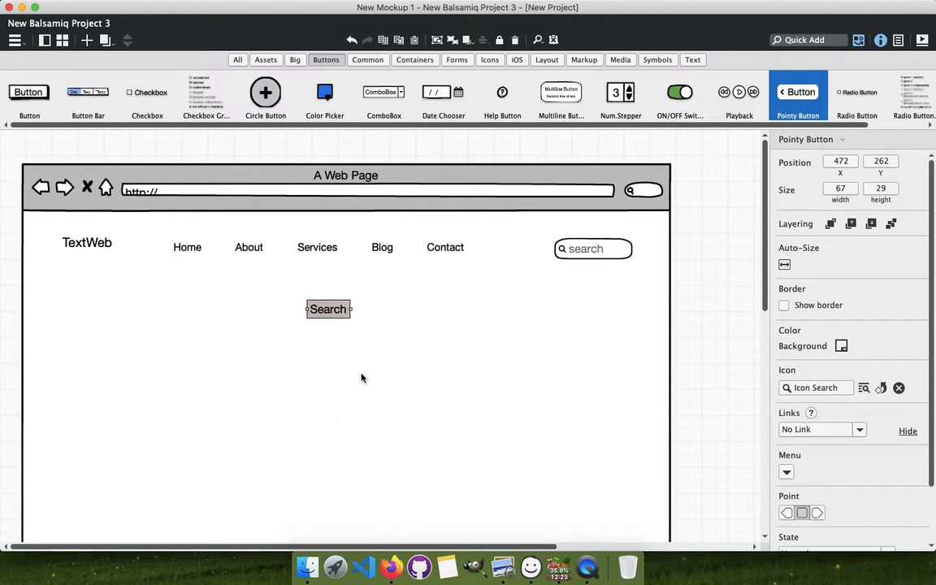
pyautogui.click(328, 311)
pyautogui.moveTo(350, 310); pyautogui.dragTo(418, 311)
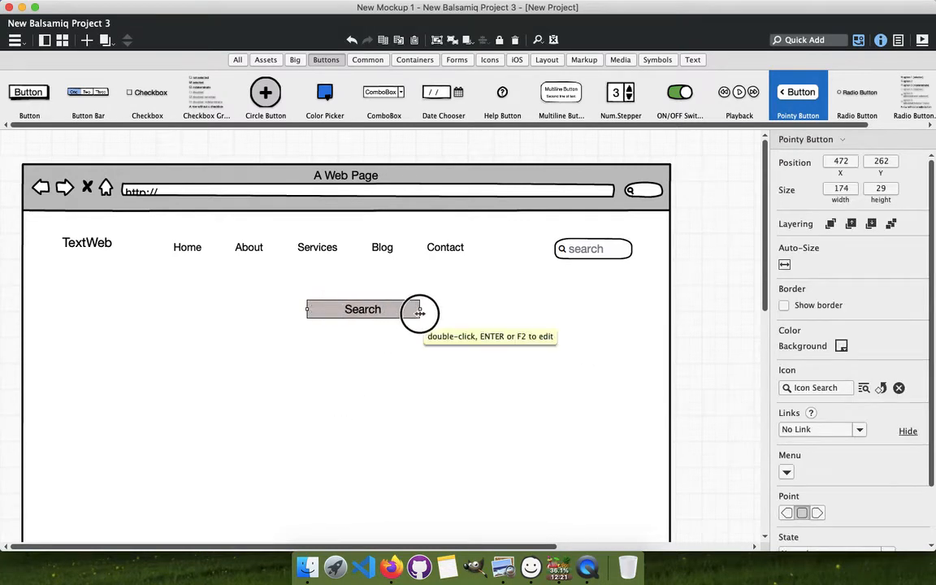
pyautogui.click(544, 388)
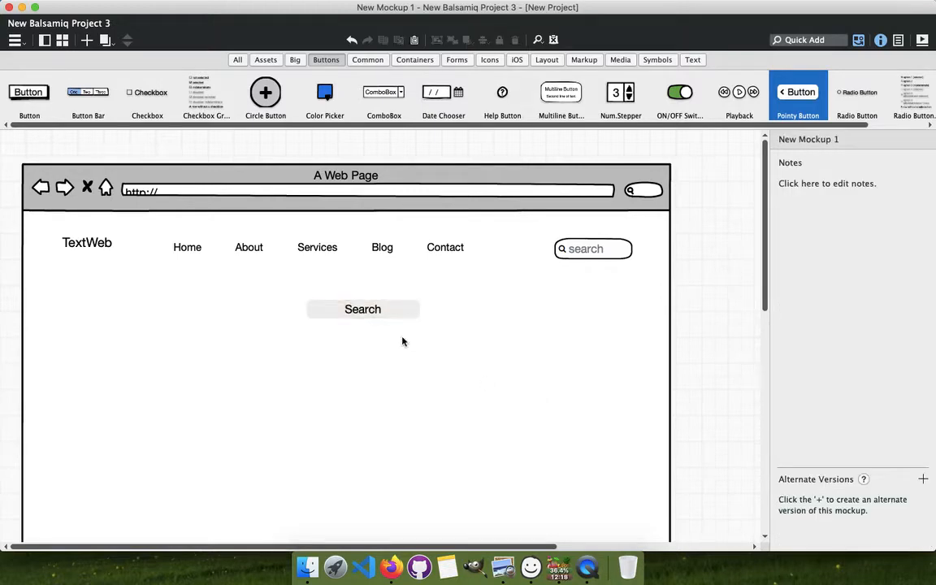
# Show a border around the Search button below the navigation.
pyautogui.click(334, 308)
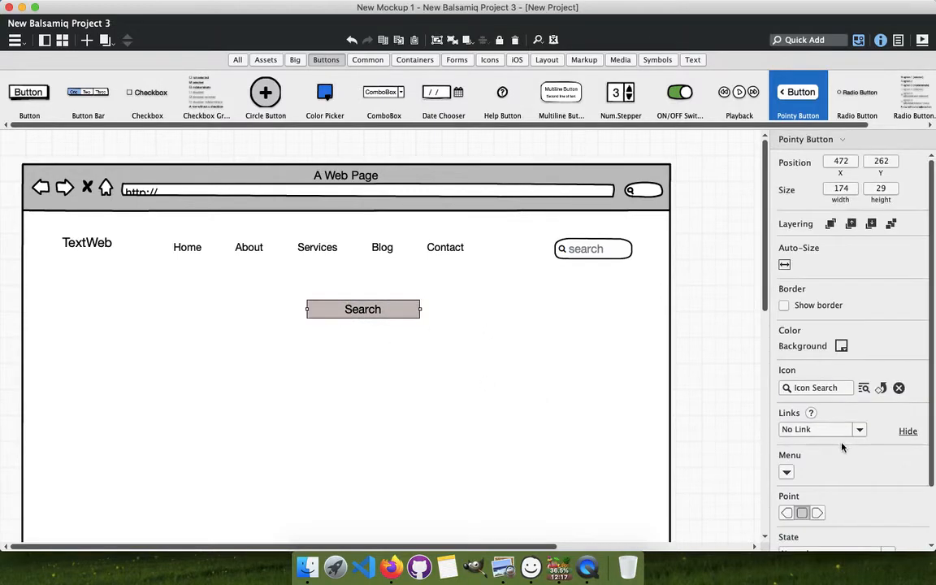
pyautogui.click(784, 308)
pyautogui.click(600, 341)
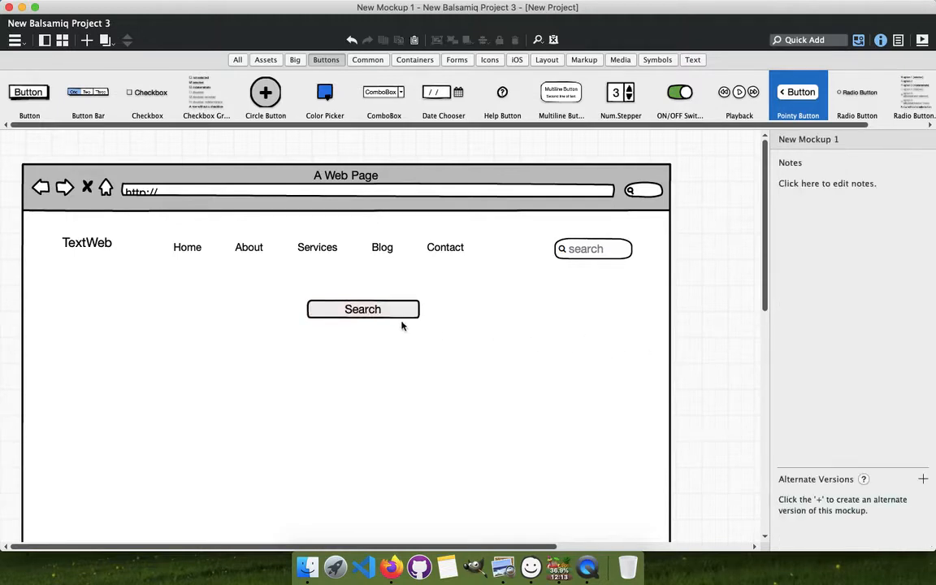
# Give the Search button a white background and widen it to about 226 px.
pyautogui.click(380, 316)
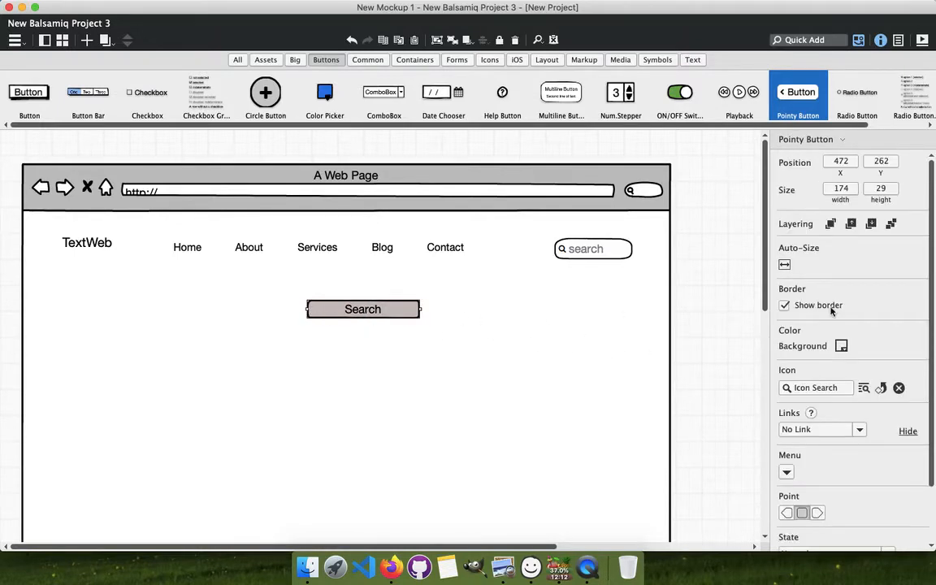
pyautogui.click(846, 350)
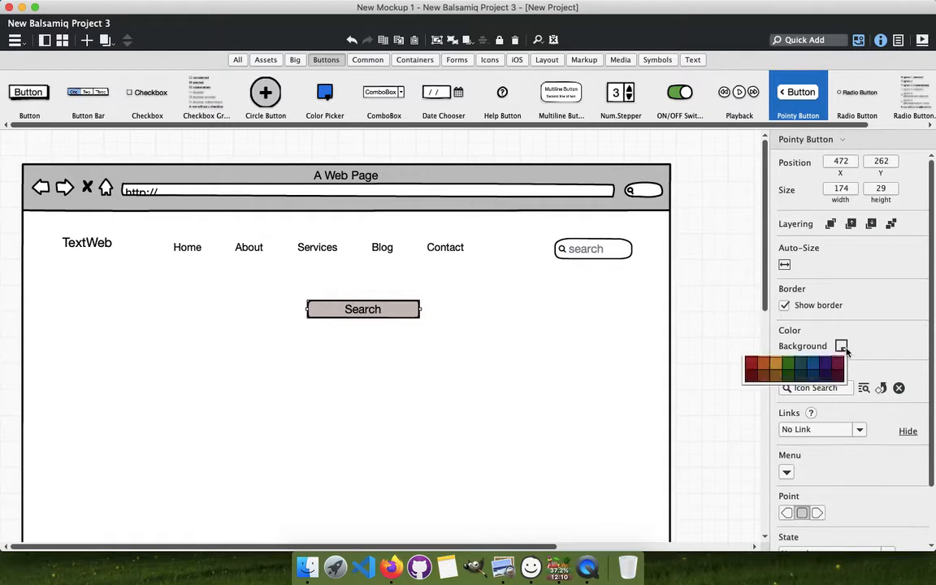
pyautogui.click(839, 381)
pyautogui.click(458, 349)
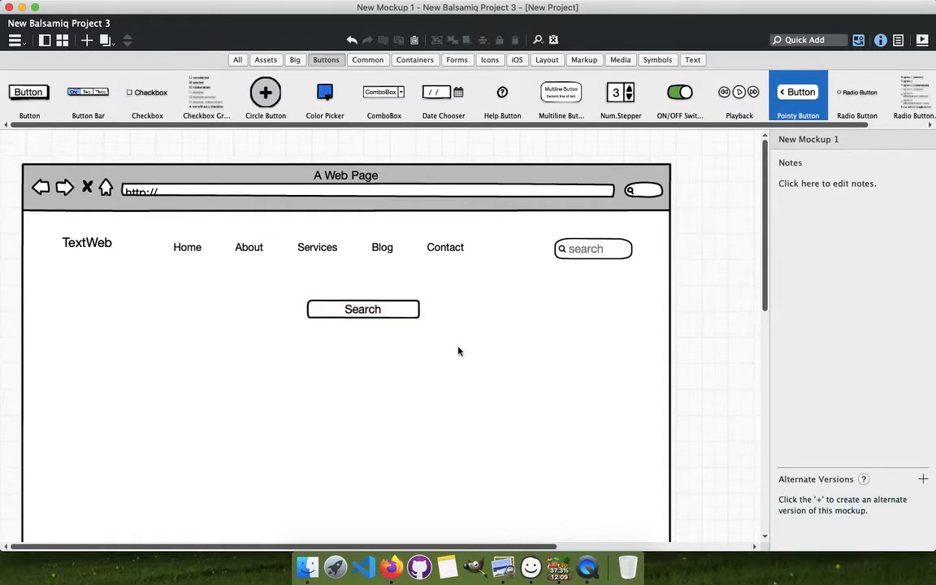
pyautogui.click(416, 315)
pyautogui.moveTo(419, 310); pyautogui.dragTo(454, 310)
pyautogui.click(439, 347)
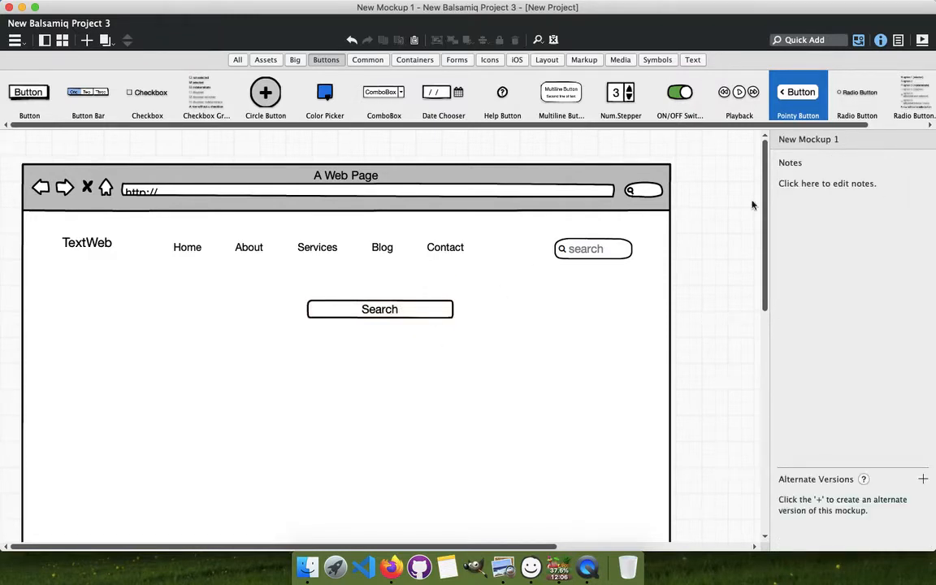
# Place an Add User icon below the Search button and replace its symbol with the search magnifier.
pyautogui.click(492, 60)
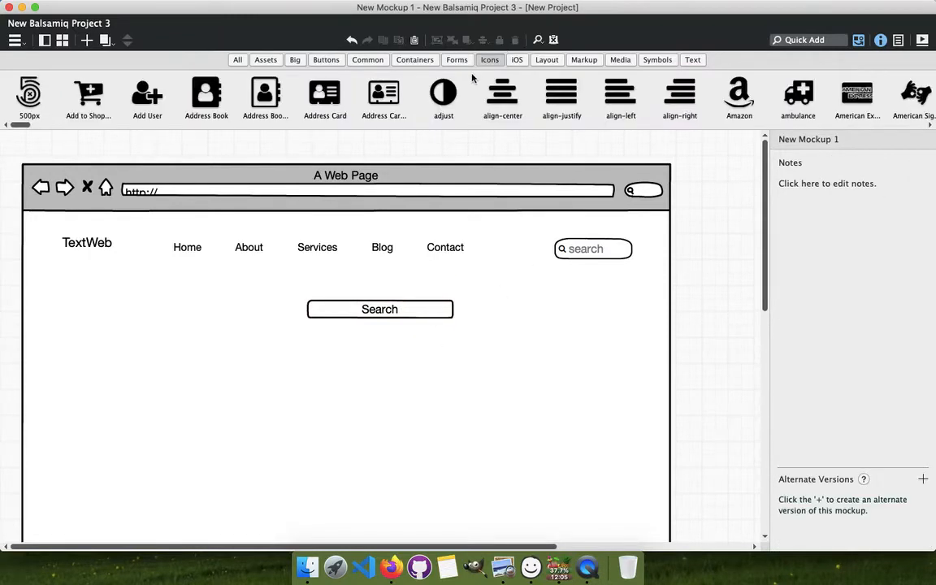
pyautogui.moveTo(154, 97); pyautogui.dragTo(260, 349)
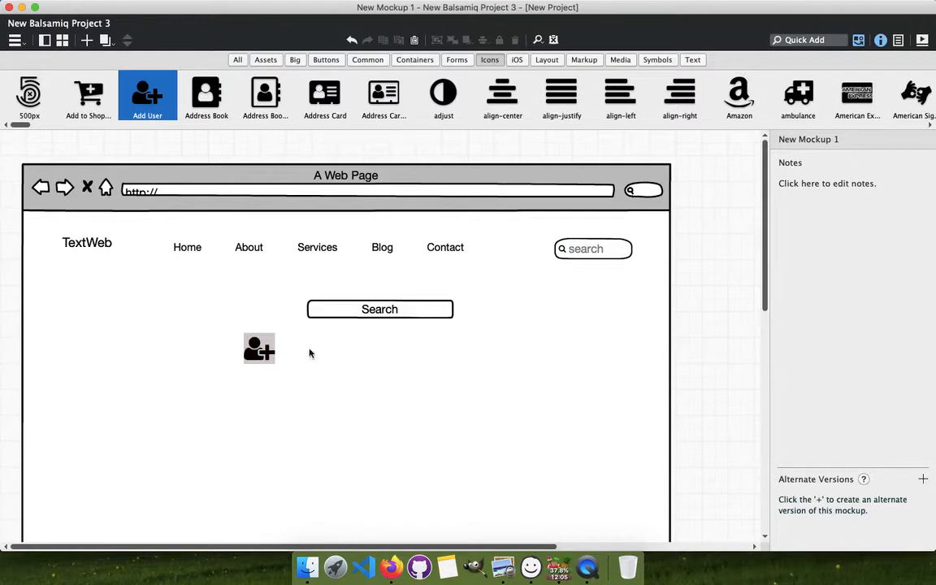
pyautogui.click(821, 347)
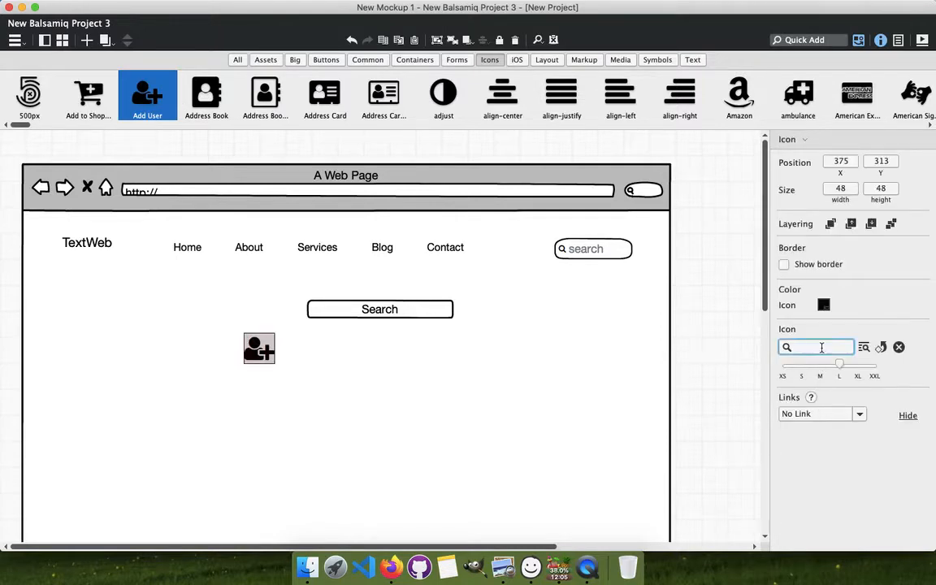
pyautogui.write('sea')
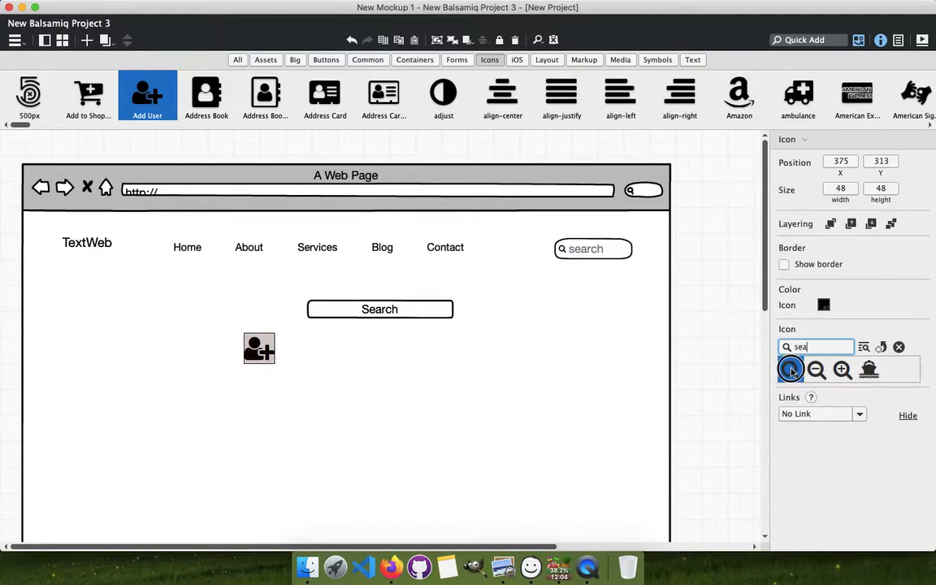
pyautogui.press('Return')
# Shrink the magnifier icon to size XS and move it inside the right end of the Search button.
pyautogui.moveTo(830, 373); pyautogui.dragTo(410, 359)
pyautogui.click(259, 334)
pyautogui.moveTo(250, 341); pyautogui.dragTo(440, 312)
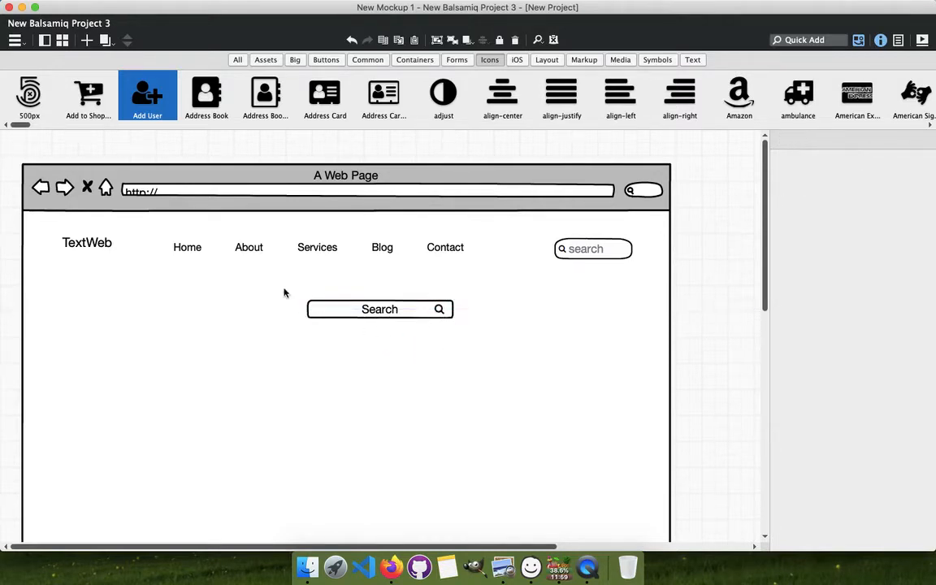
# Narrow the Search button from its left side to about 160 px and move the rounded search box below the navigation row.
pyautogui.moveTo(264, 279); pyautogui.dragTo(486, 321)
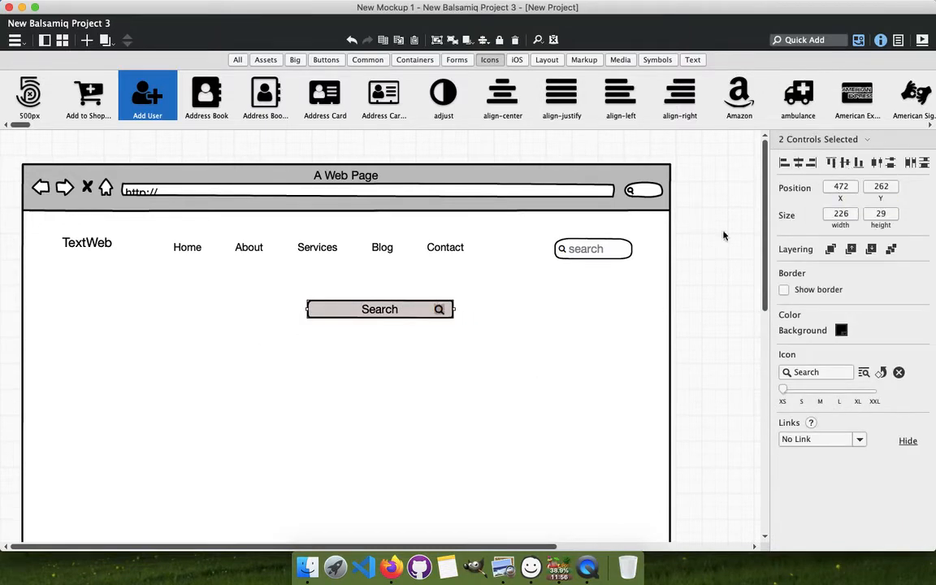
pyautogui.click(588, 334)
pyautogui.click(436, 310)
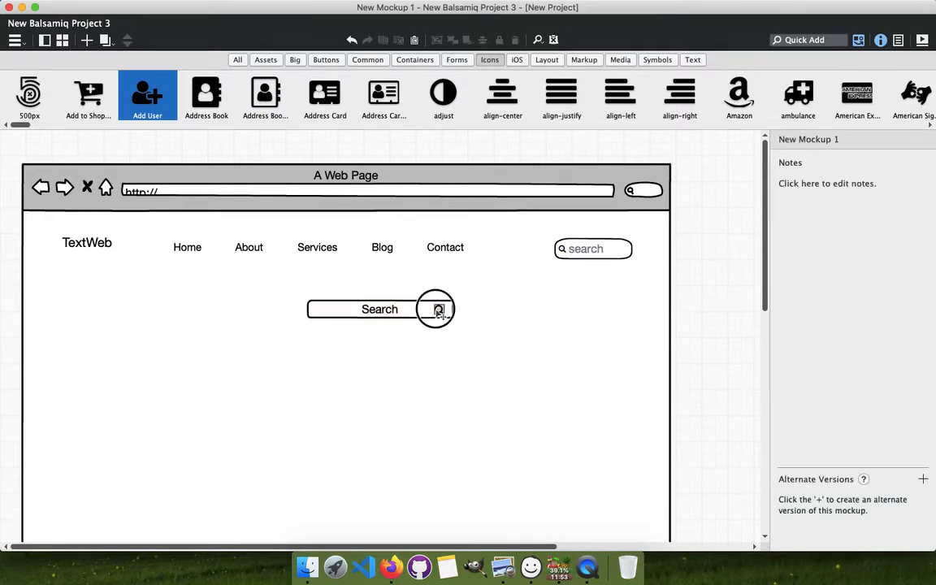
pyautogui.click(307, 312)
pyautogui.moveTo(305, 310); pyautogui.dragTo(354, 311)
pyautogui.click(566, 331)
pyautogui.moveTo(589, 250); pyautogui.dragTo(579, 346)
# Preview the project in the Wireframe skin and switch back to the Sketch skin.
pyautogui.moveTo(302, 262); pyautogui.dragTo(457, 334)
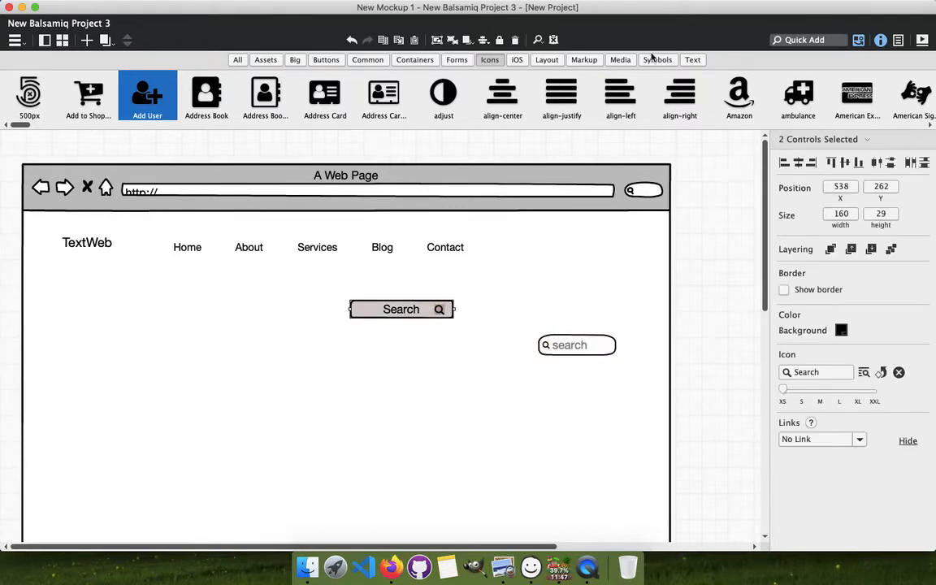
pyautogui.click(898, 40)
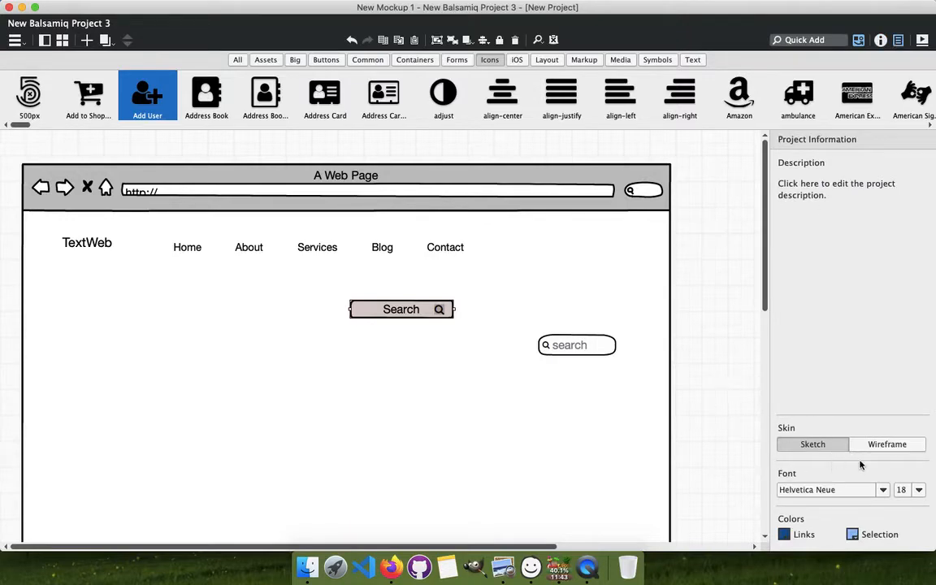
pyautogui.click(889, 445)
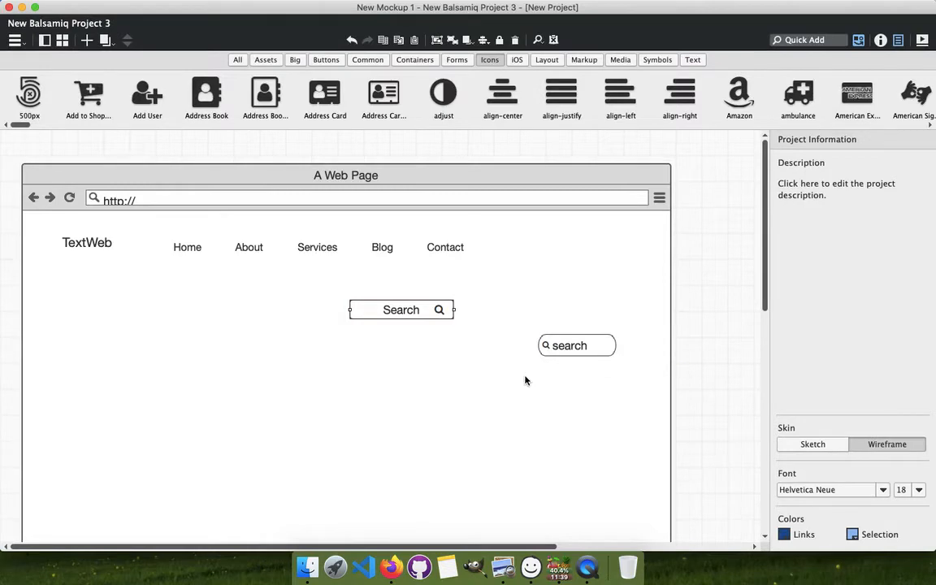
pyautogui.click(451, 342)
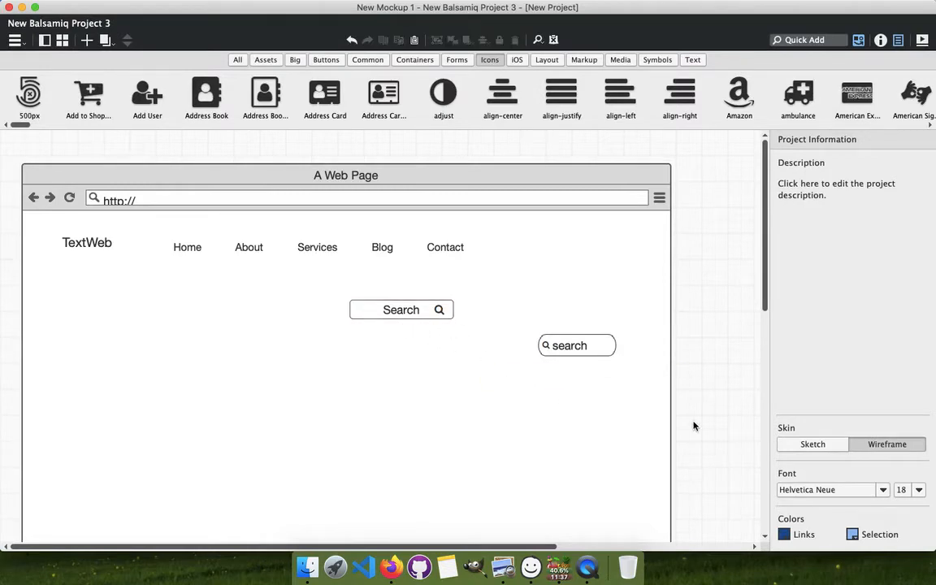
pyautogui.click(805, 445)
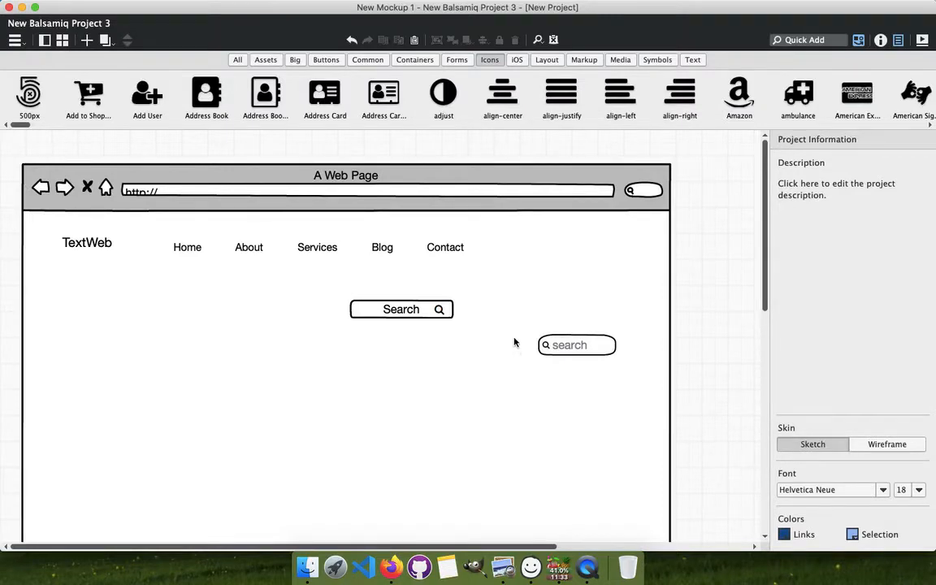
pyautogui.moveTo(347, 288); pyautogui.dragTo(479, 348)
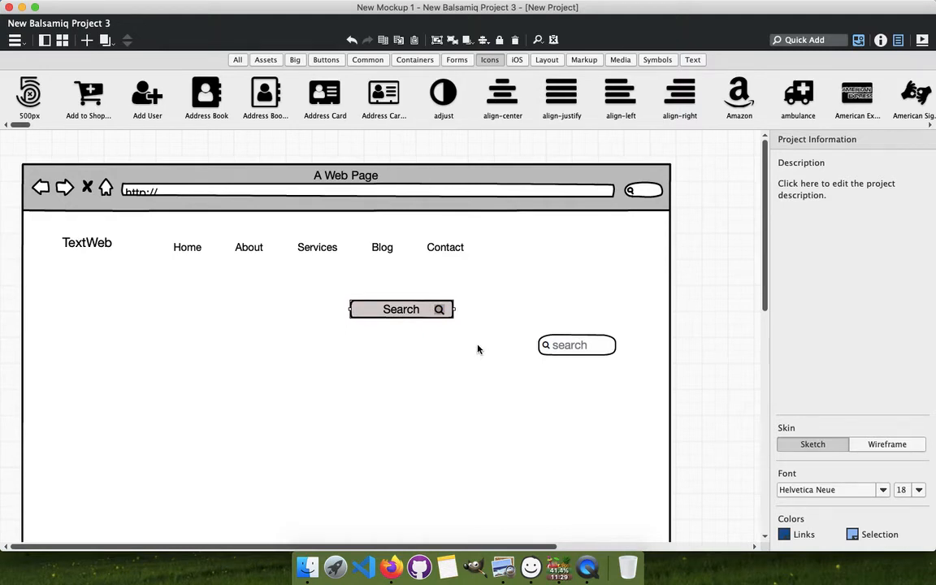
# Check the state options of the rounded search box and delete the box from the page.
pyautogui.click(572, 354)
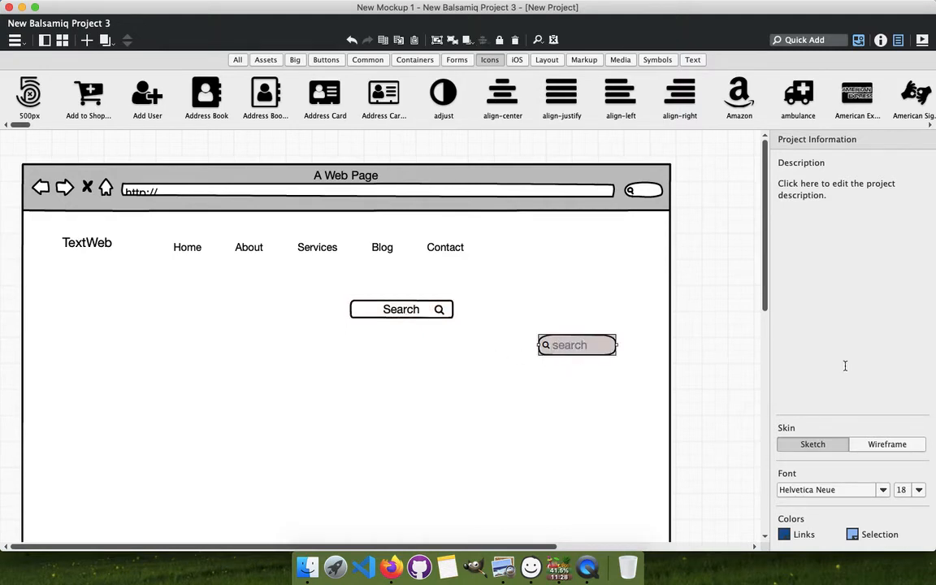
pyautogui.click(897, 41)
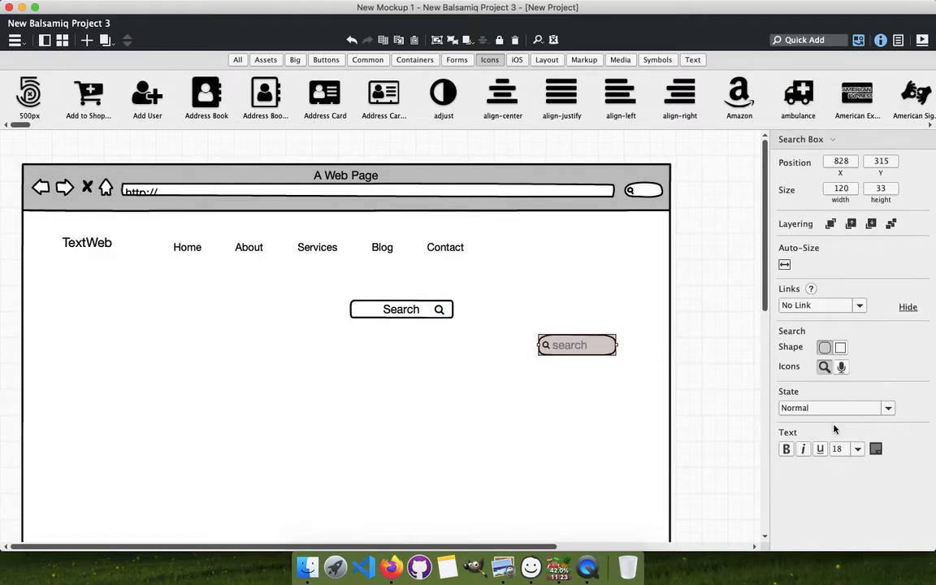
pyautogui.click(887, 408)
pyautogui.click(887, 409)
pyautogui.press('Delete')
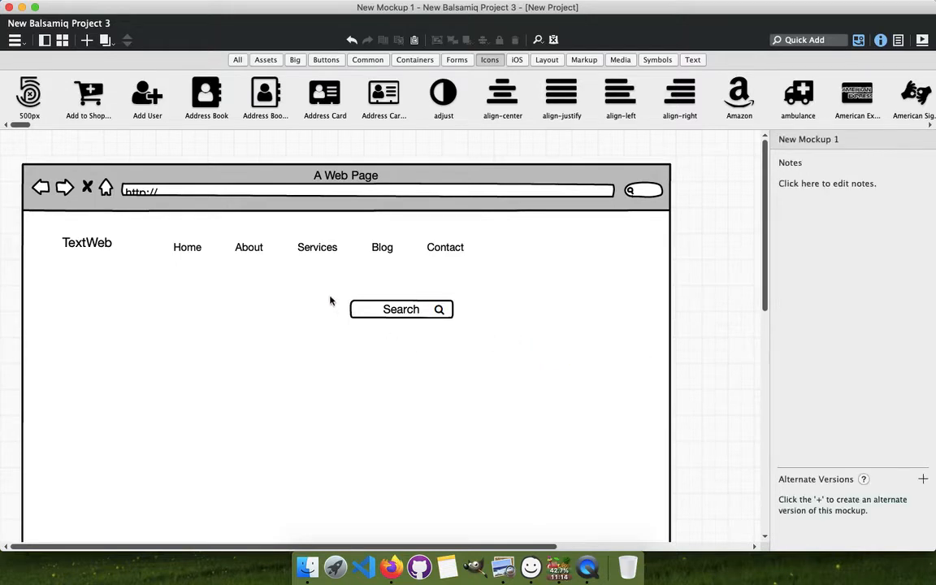
# Group the Search button with its magnifier icon and move the group to the right end of the navigation row.
pyautogui.moveTo(328, 299); pyautogui.dragTo(485, 324)
pyautogui.press('super+g')
pyautogui.click(464, 320)
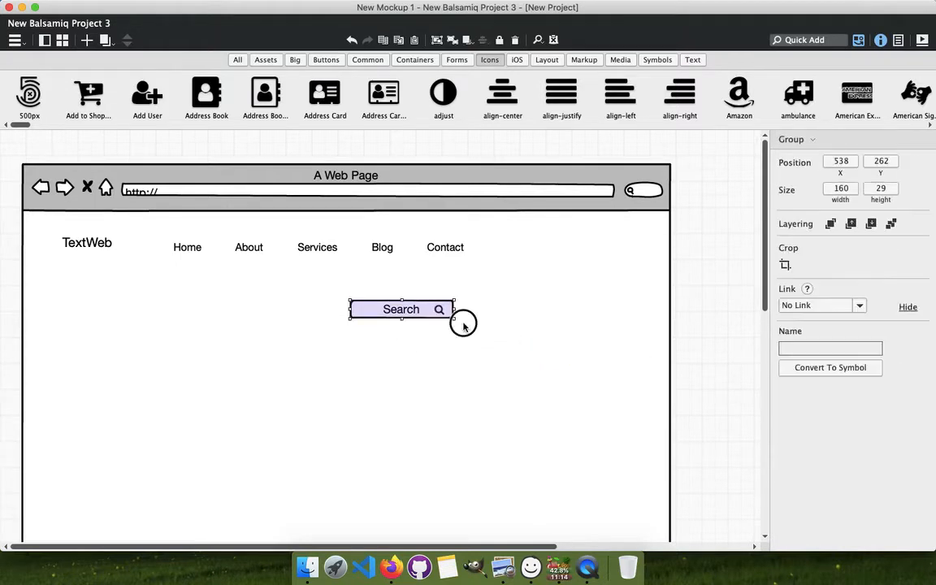
pyautogui.moveTo(418, 311); pyautogui.dragTo(595, 251)
pyautogui.click(414, 278)
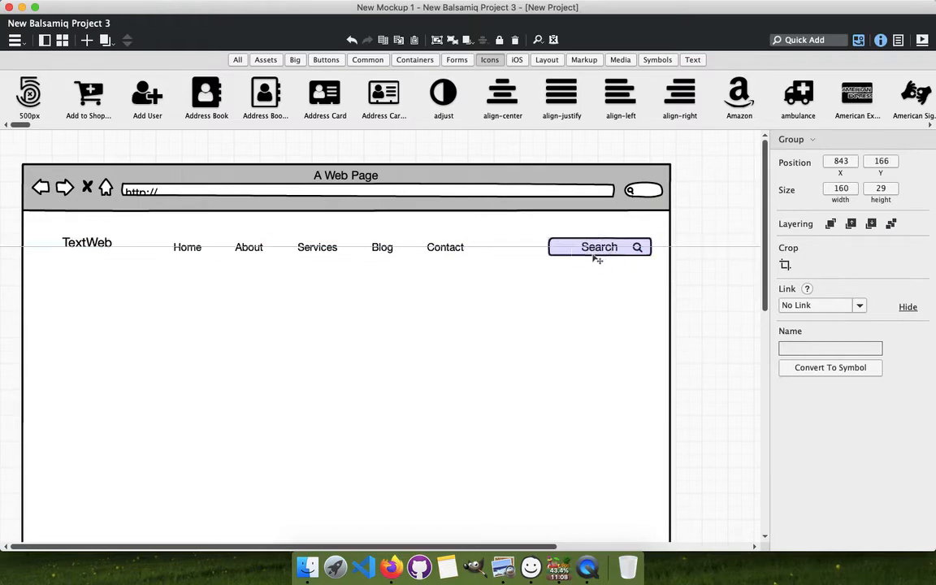
# Move the TextWeb title to X 66 and align the title, navigation labels and Search group on their vertical middles.
pyautogui.click(98, 246)
pyautogui.moveTo(98, 246); pyautogui.dragTo(675, 285)
pyautogui.click(38, 281)
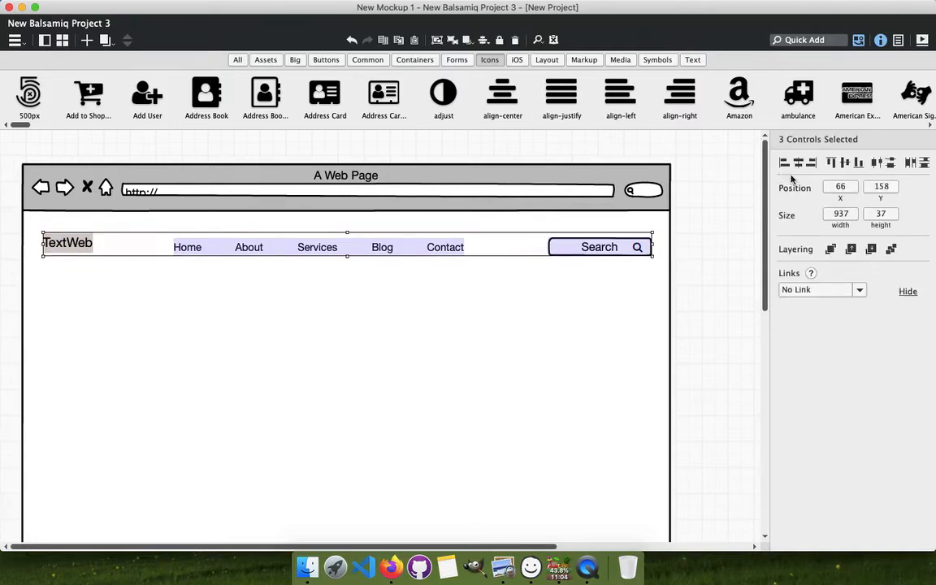
pyautogui.click(845, 163)
pyautogui.click(377, 339)
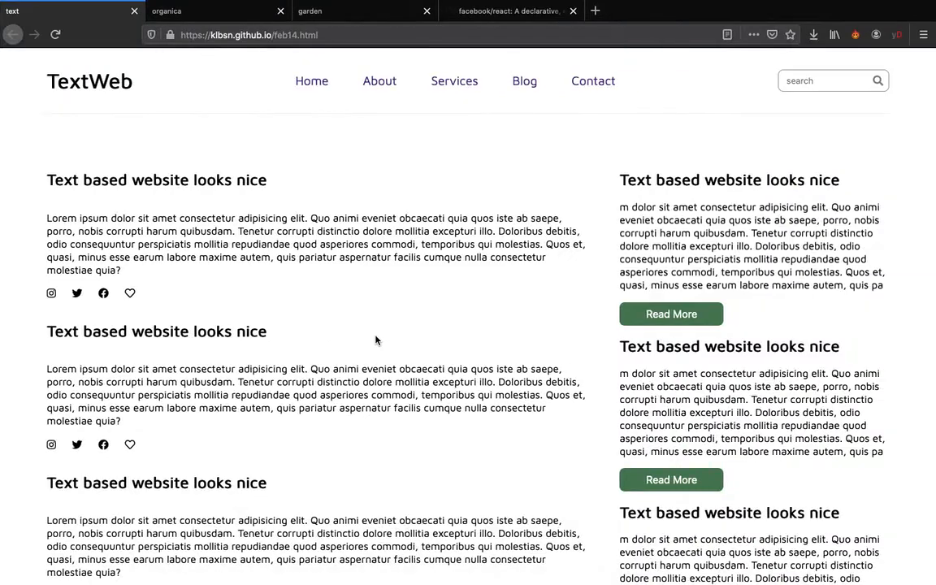
# Return to the mockup and add a horizontal rule under the navigation row, about 934 px wide at about Y 206.
pyautogui.hotkey('ctrl', 'Left')
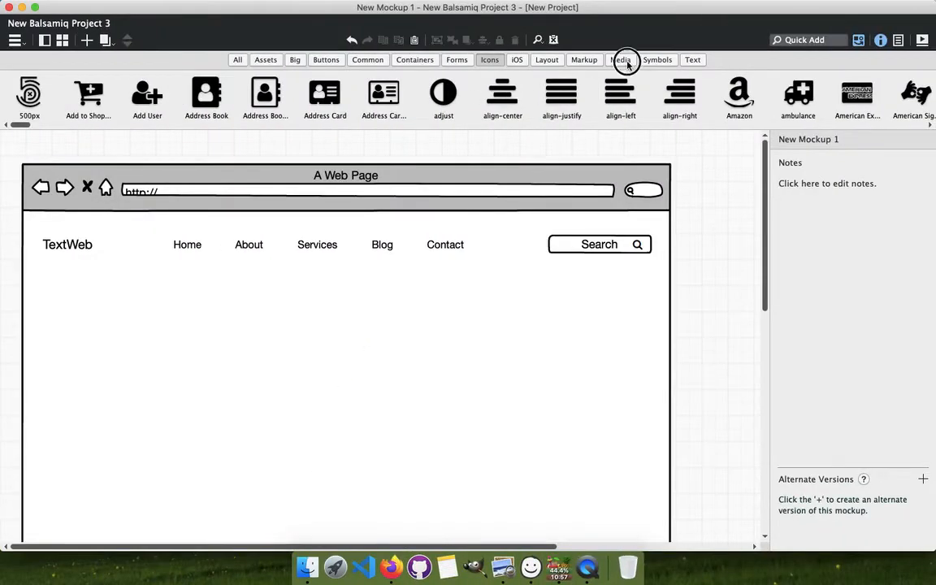
pyautogui.click(620, 60)
pyautogui.click(412, 63)
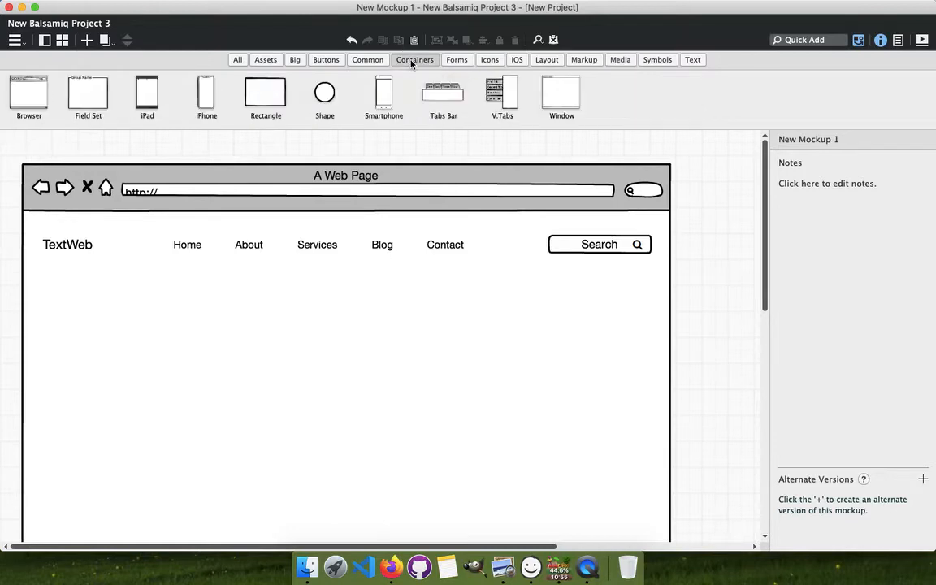
pyautogui.click(324, 60)
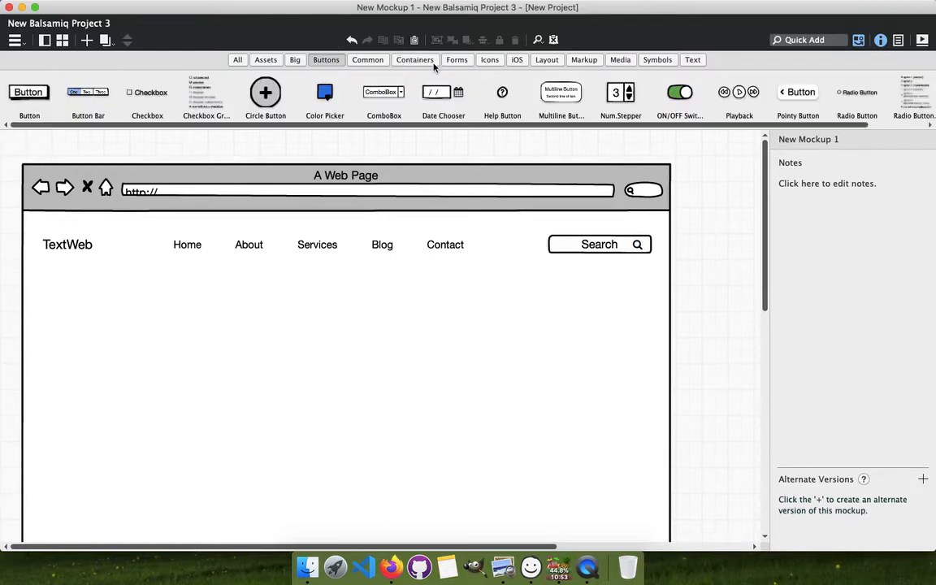
pyautogui.click(576, 63)
pyautogui.click(548, 61)
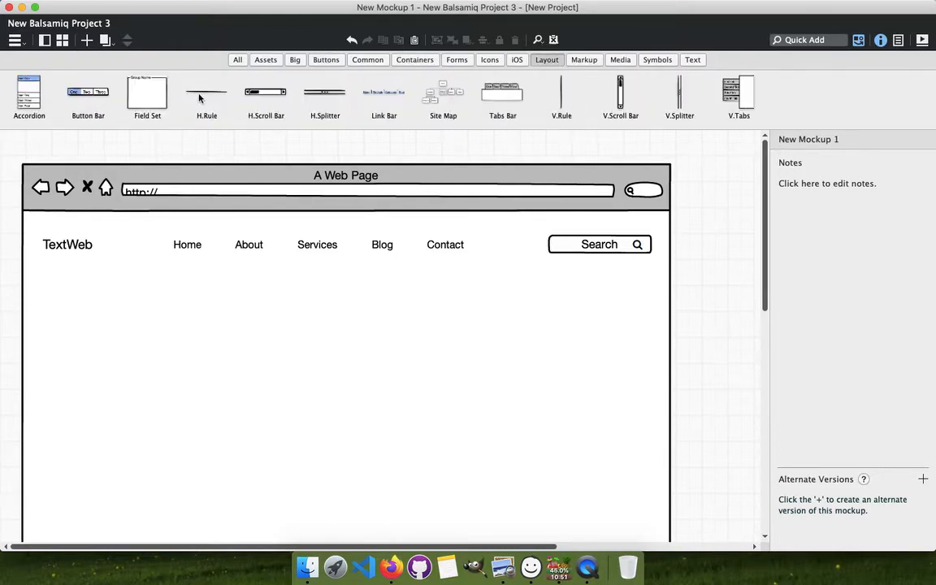
pyautogui.moveTo(196, 98); pyautogui.dragTo(46, 270)
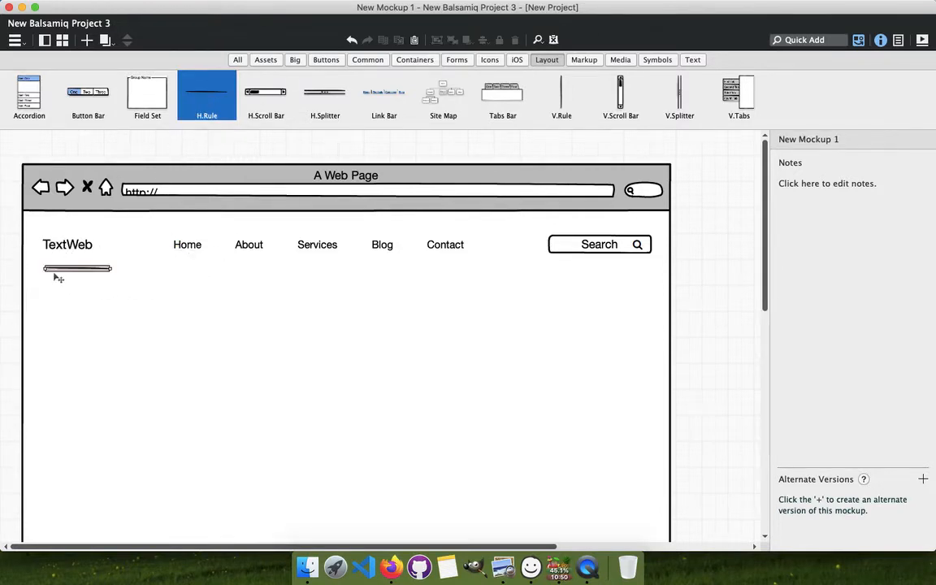
pyautogui.moveTo(112, 269); pyautogui.dragTo(651, 288)
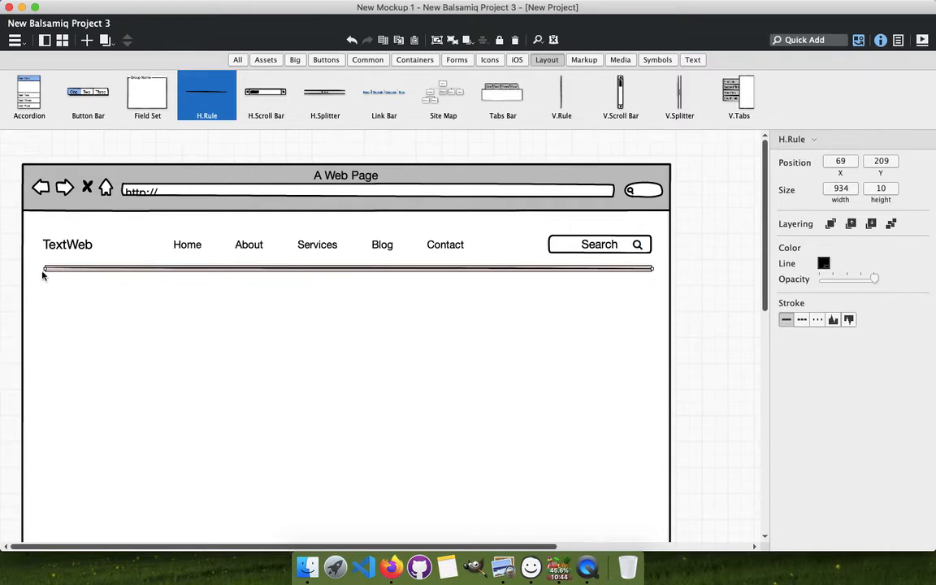
pyautogui.click(126, 288)
pyautogui.click(317, 270)
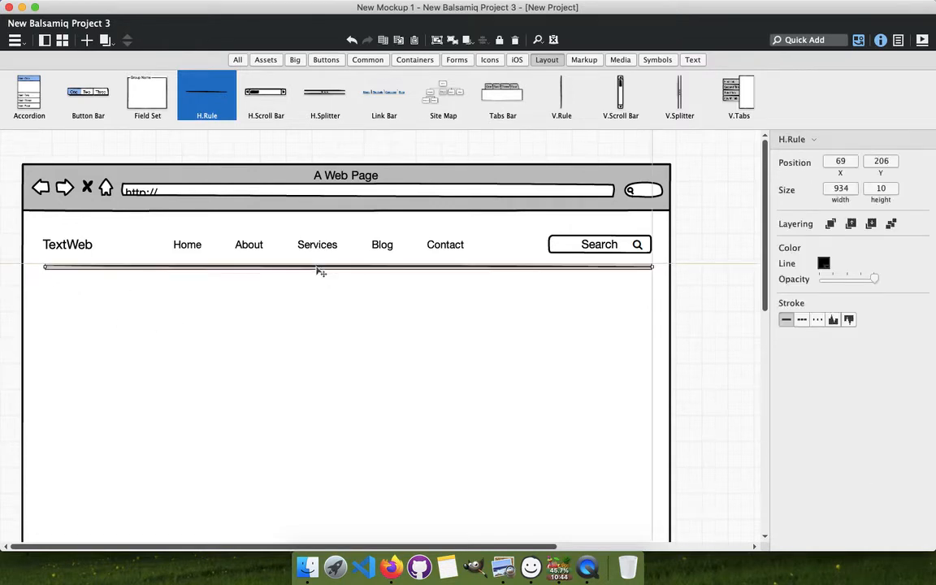
# Lower the horizontal rule's opacity to below half and set its line color to gray.
pyautogui.click(834, 279)
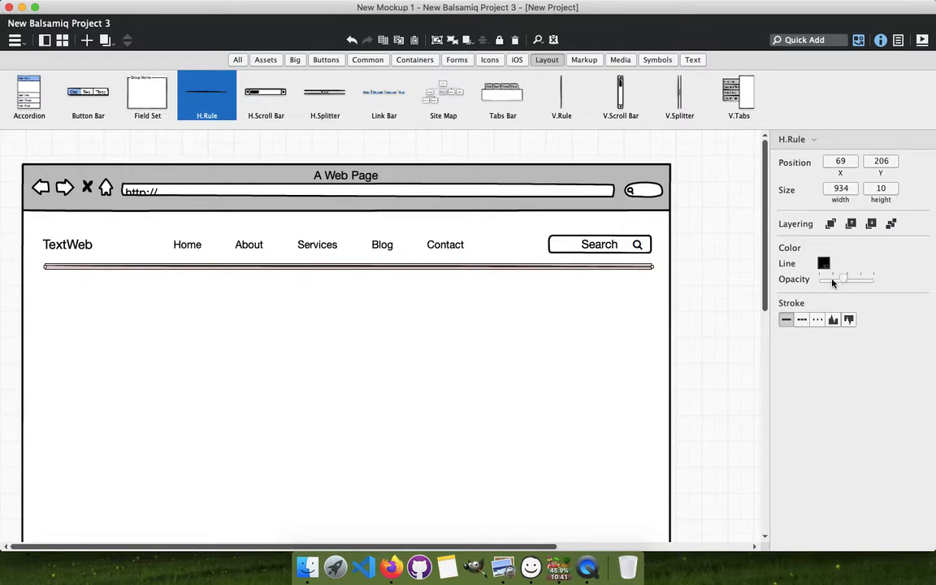
pyautogui.click(823, 262)
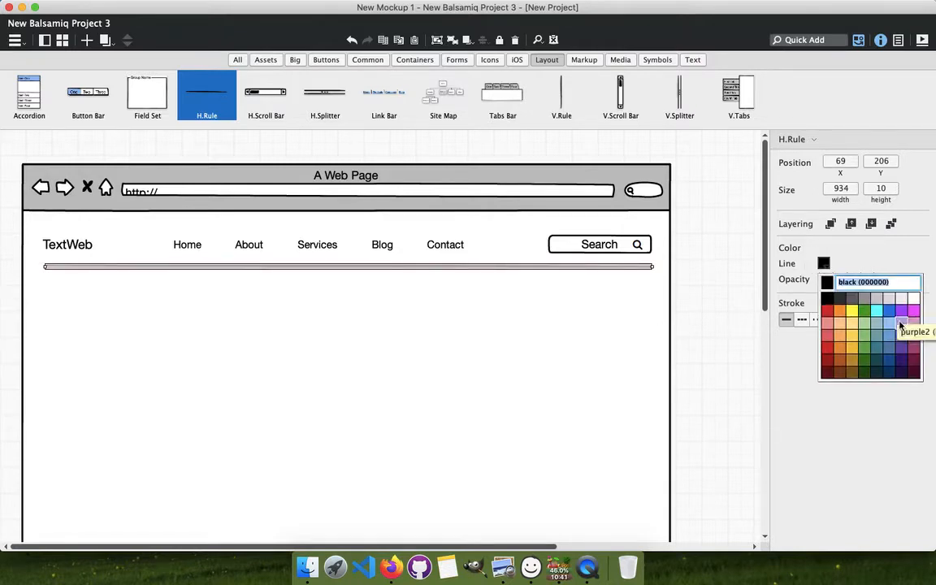
pyautogui.click(867, 294)
pyautogui.click(464, 370)
pyautogui.click(323, 273)
pyautogui.click(337, 318)
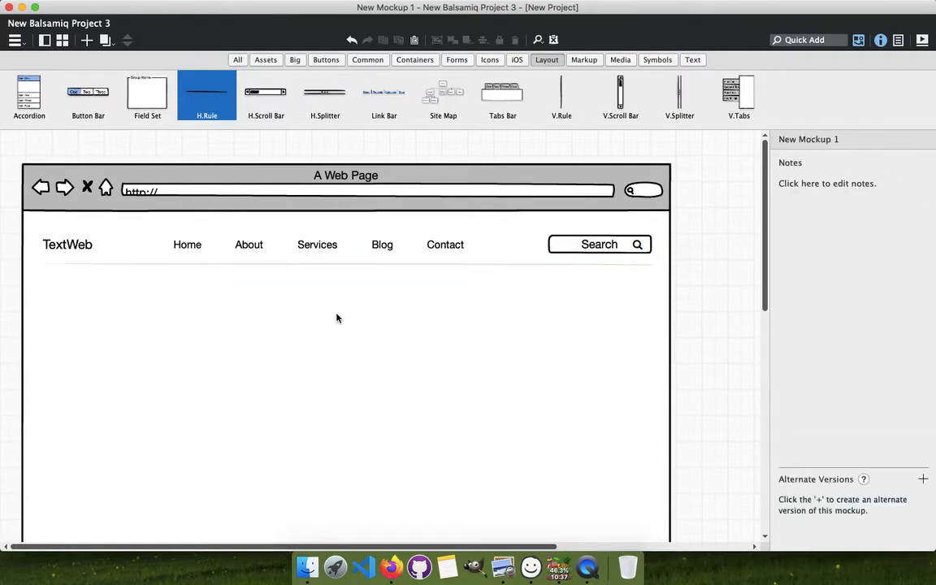
# Check the reference page in the browser, then add a label reading "Title of the news here" below the divider at X 71, Y 268.
pyautogui.hotkey('ctrl', 'Right')
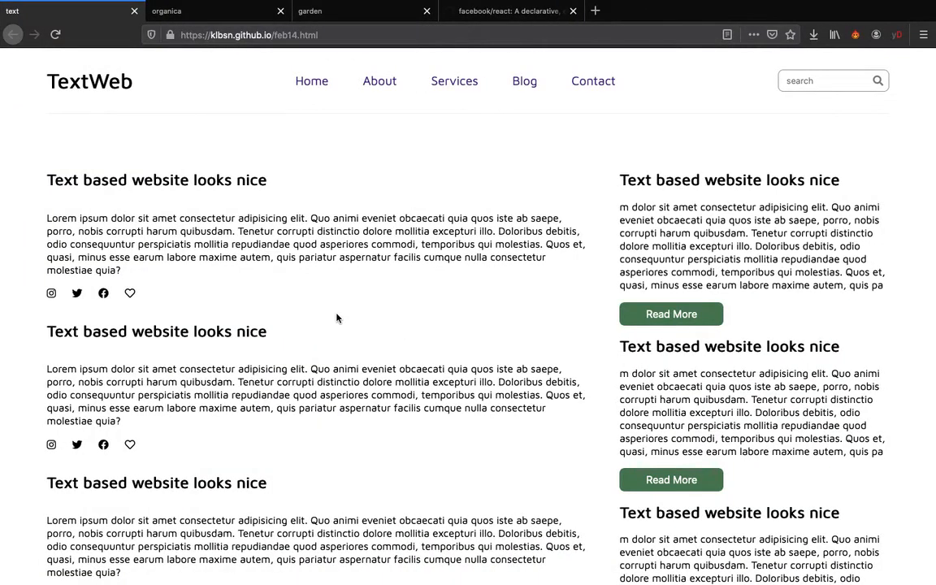
pyautogui.hotkey('ctrl', 'Left')
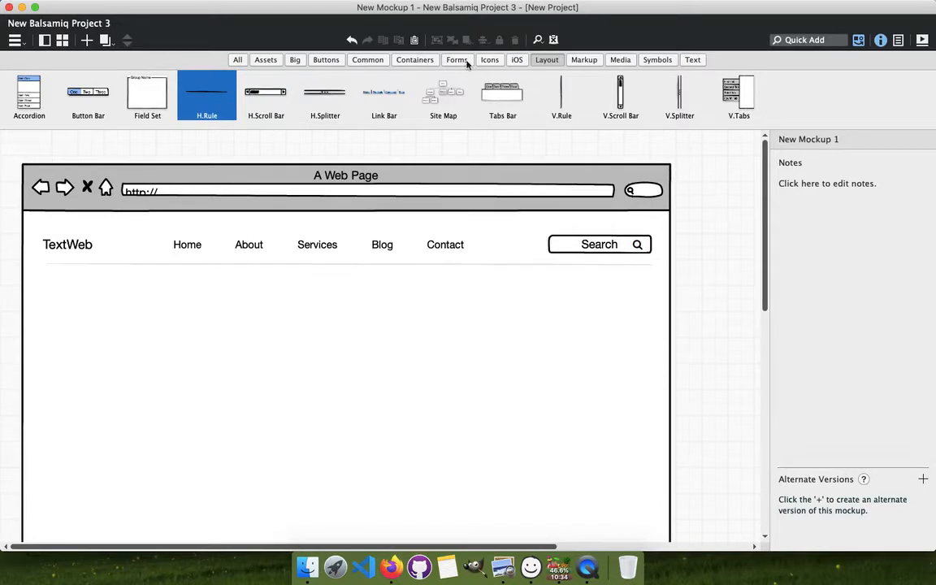
pyautogui.click(693, 60)
pyautogui.moveTo(314, 98); pyautogui.dragTo(48, 313)
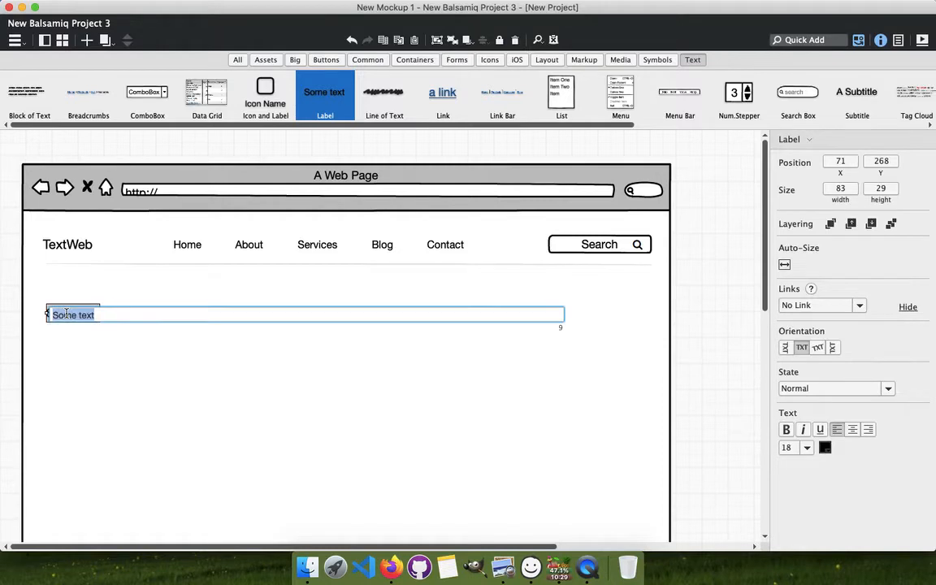
pyautogui.write('Title of the news here')
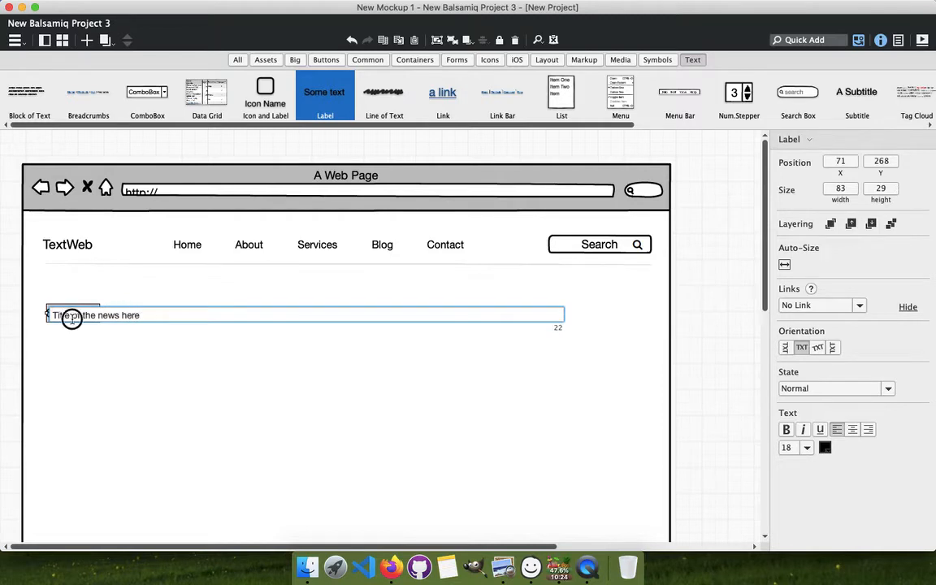
pyautogui.click(181, 351)
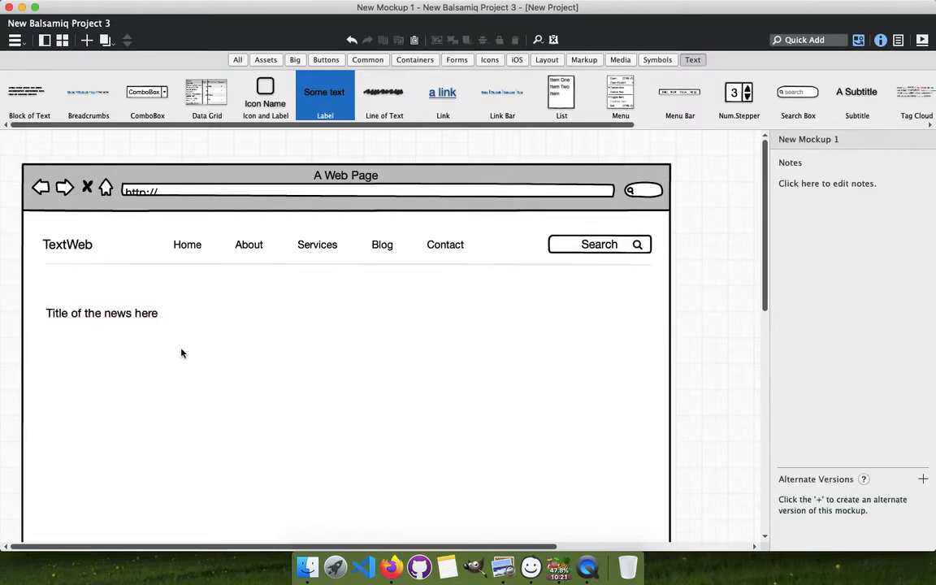
# Add a Block of Text placeholder under the news title and widen it to about 598 px.
pyautogui.moveTo(40, 95); pyautogui.dragTo(45, 334)
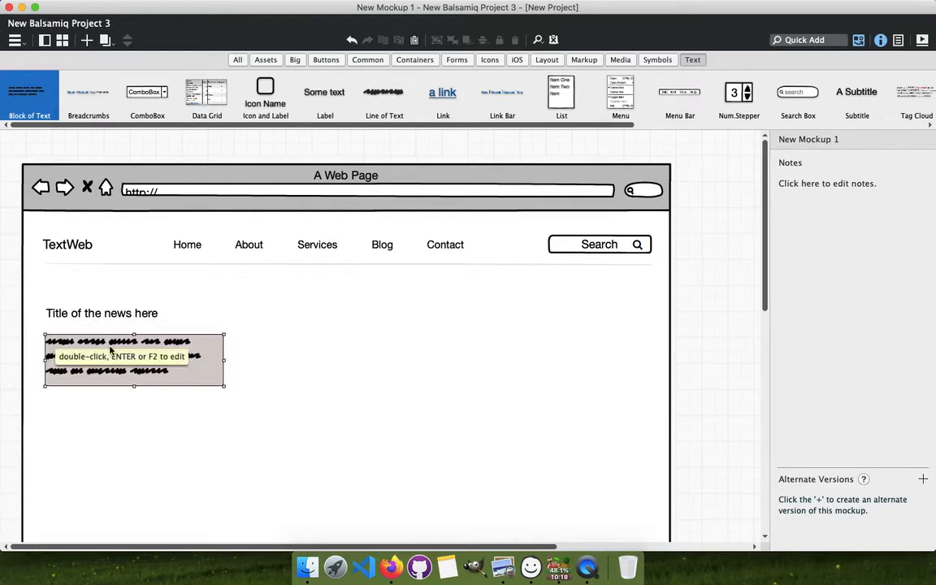
pyautogui.moveTo(224, 362); pyautogui.dragTo(436, 370)
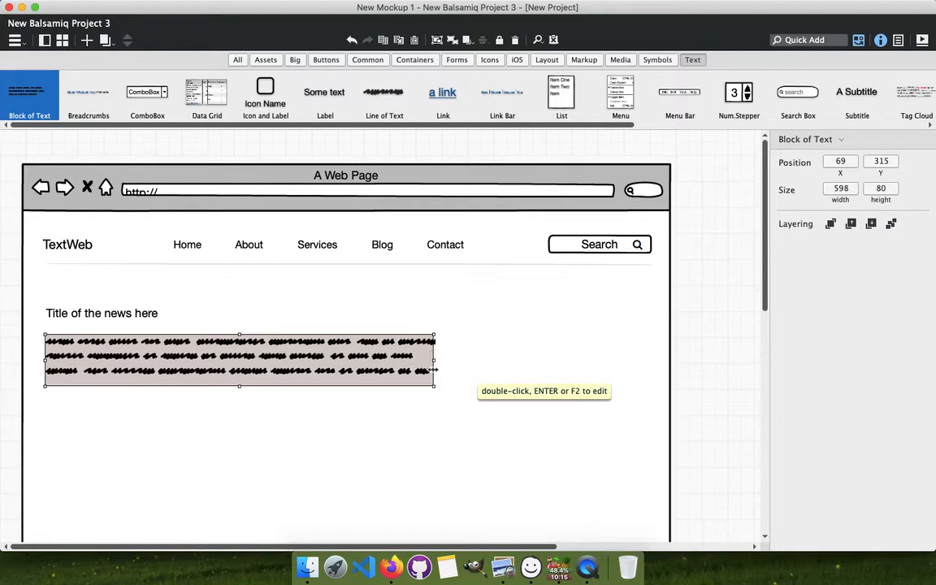
pyautogui.click(325, 292)
# Switch to the reference page in the browser, copy the first article's Lorem ipsum paragraph and return to the mockup.
pyautogui.hotkey('ctrl', 'Right')
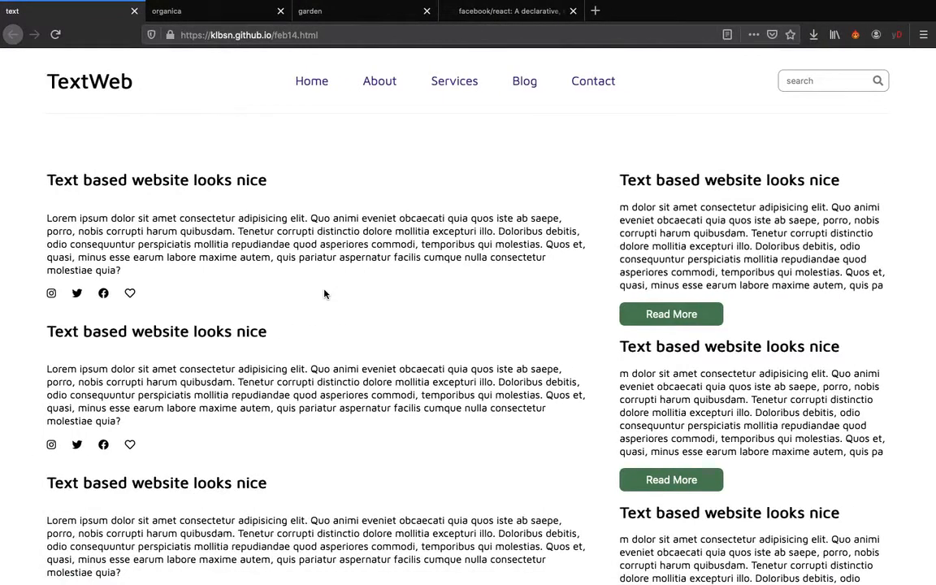
pyautogui.moveTo(48, 217); pyautogui.dragTo(162, 272)
pyautogui.press('super+c')
pyautogui.hotkey('ctrl', 'Left')
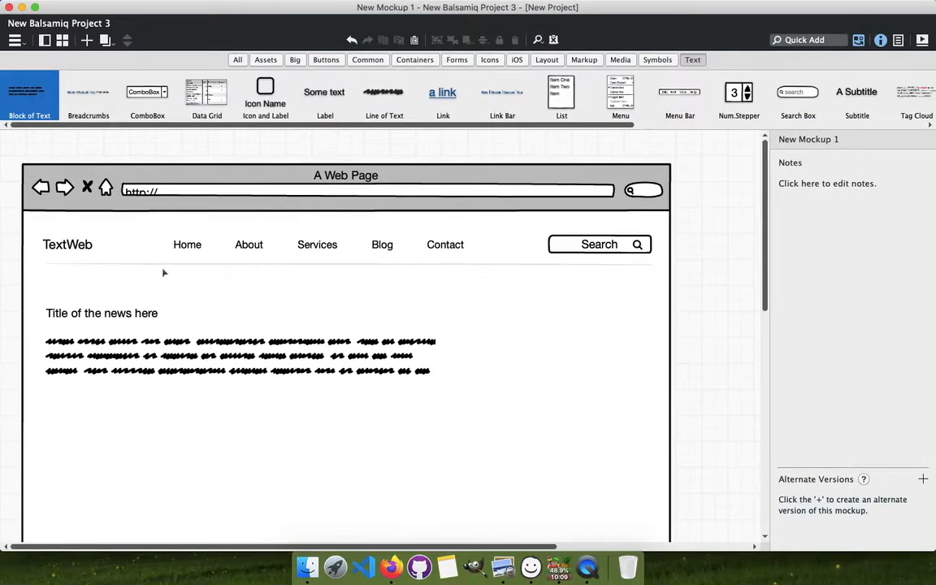
# Try the copied paragraph in a Tag Cloud placed below the scribbled text block, and delete the Tag Cloud.
pyautogui.moveTo(916, 98); pyautogui.dragTo(293, 447)
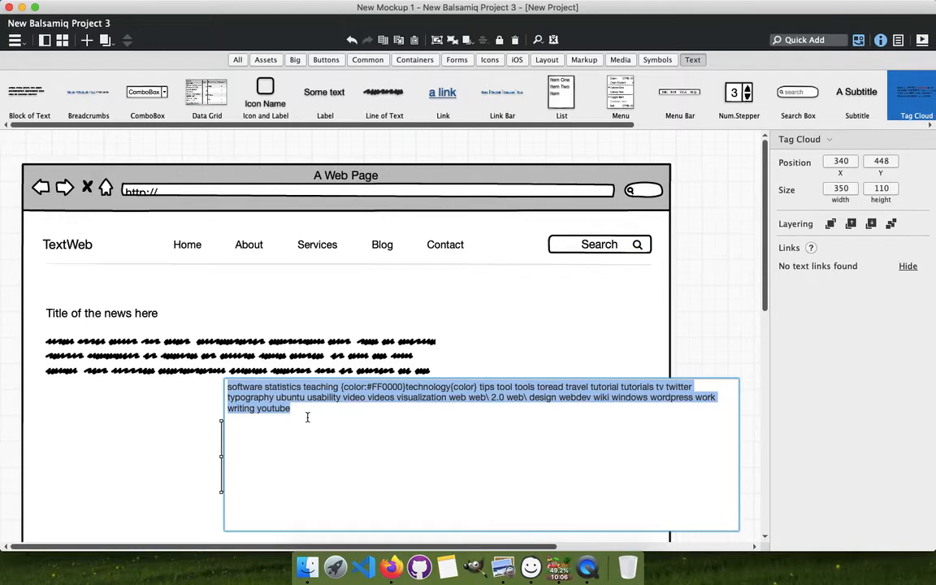
pyautogui.press('super+v')
pyautogui.click(73, 438)
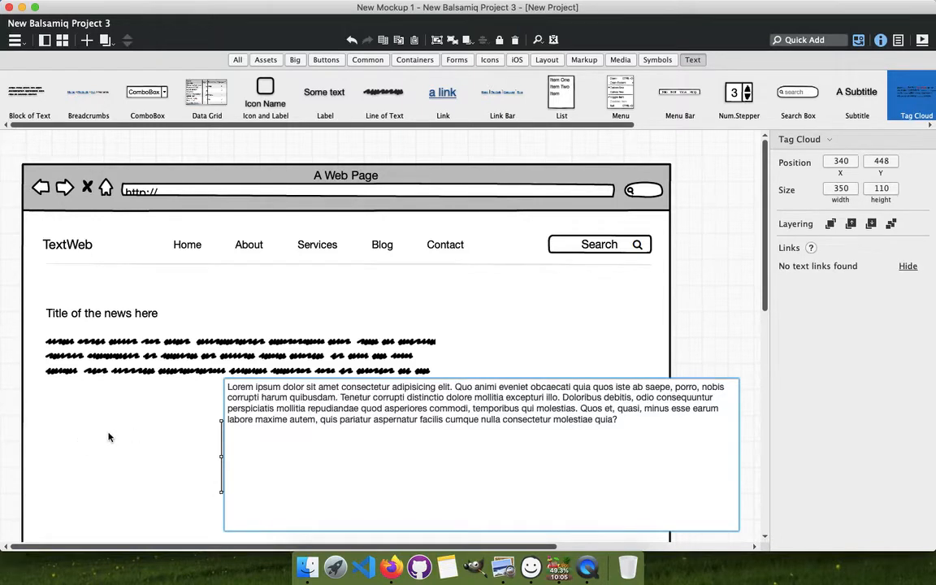
pyautogui.click(118, 432)
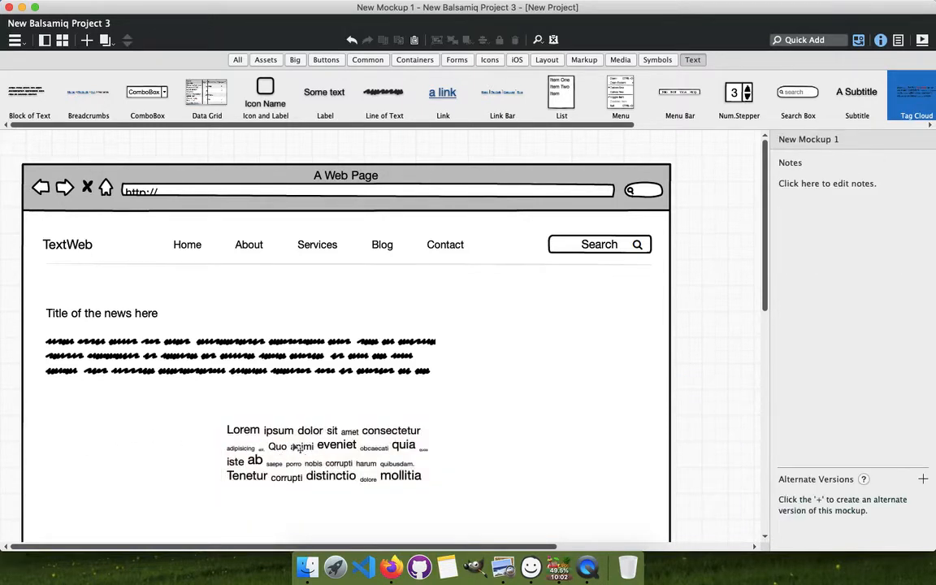
pyautogui.click(300, 446)
pyautogui.press('Delete')
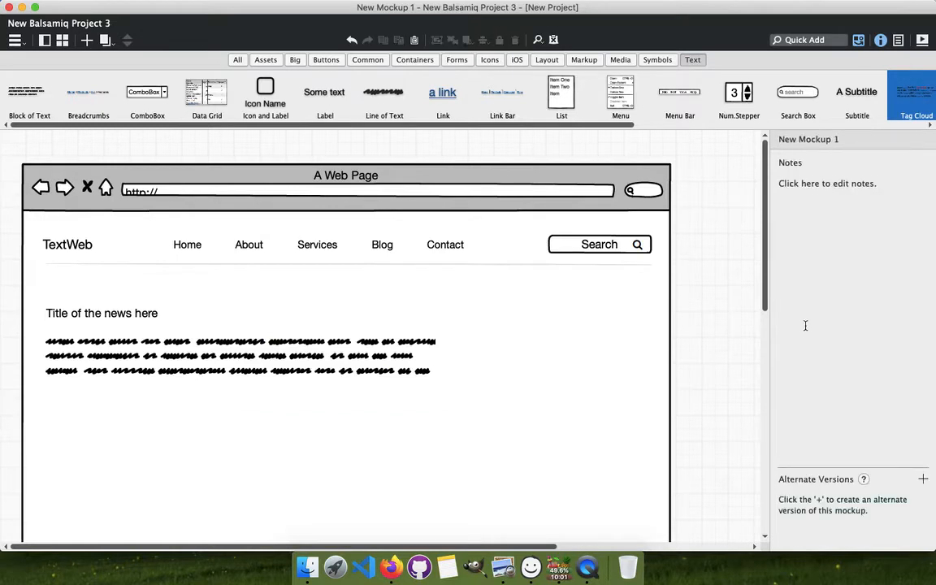
# Add a Text control below the scribbled text block and replace its sample content with the copied Lorem ipsum paragraph.
pyautogui.moveTo(467, 120); pyautogui.dragTo(638, 133)
pyautogui.moveTo(728, 98); pyautogui.dragTo(291, 407)
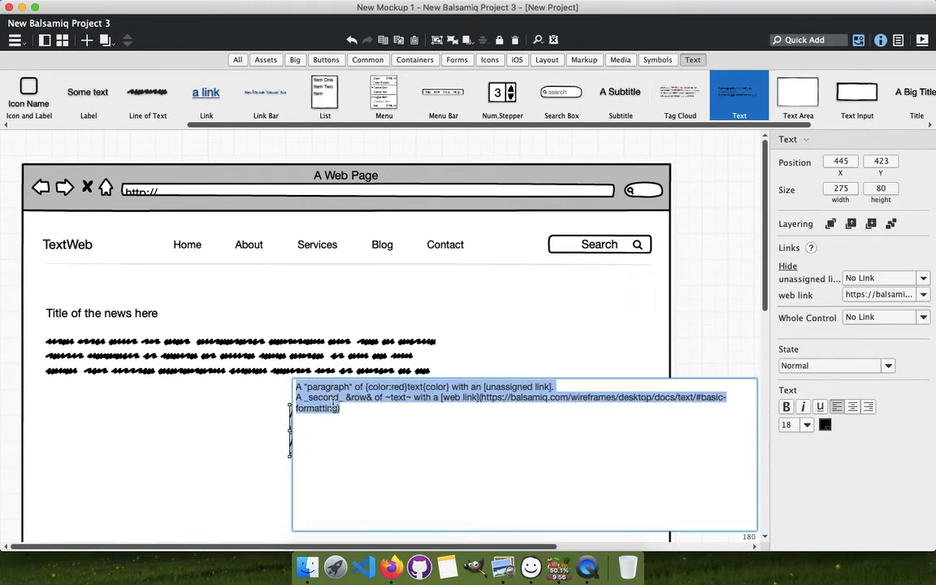
pyautogui.press('super+v')
pyautogui.click(187, 420)
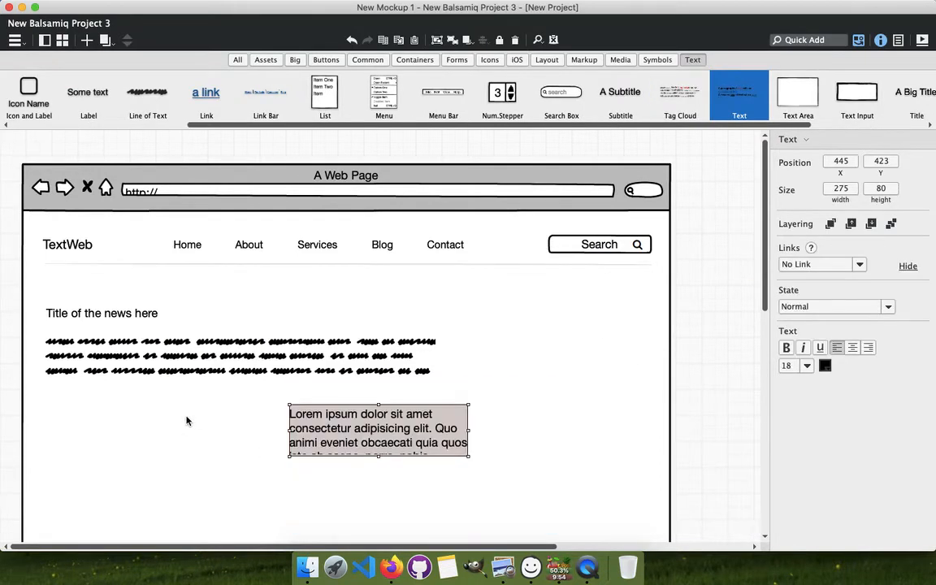
# Replace the scribbled text block with the Lorem ipsum paragraph, placed at X 66, Y 313 and sized about 652 by 103 px.
pyautogui.click(281, 342)
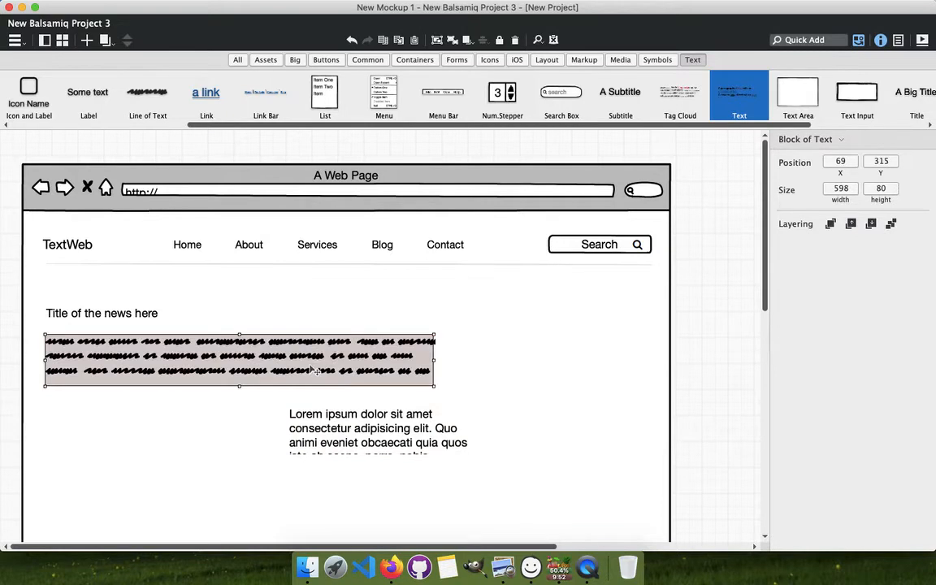
pyautogui.press('BackSpace')
pyautogui.moveTo(350, 418); pyautogui.dragTo(101, 335)
pyautogui.moveTo(224, 359); pyautogui.dragTo(468, 375)
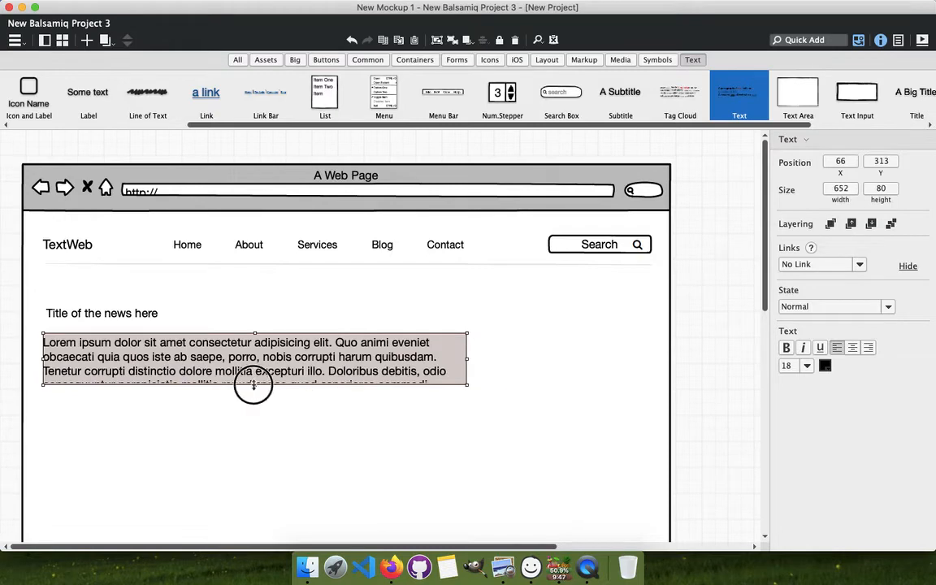
pyautogui.moveTo(253, 383); pyautogui.dragTo(255, 398)
# Set the Lorem ipsum paragraph's font size to 14.
pyautogui.click(807, 369)
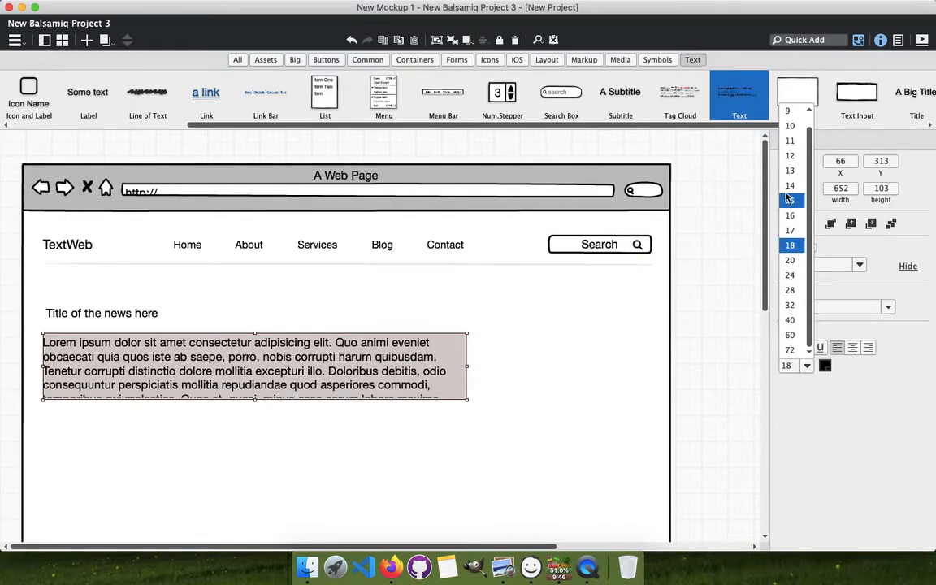
pyautogui.click(793, 189)
pyautogui.click(271, 451)
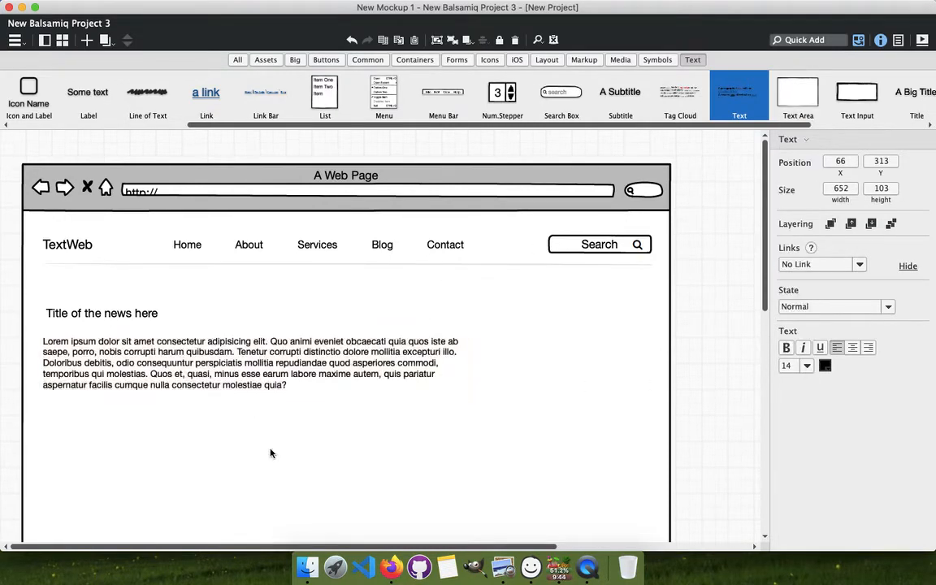
# Left-align the news title with its paragraph and position both at X 66, in line with the TextWeb title.
pyautogui.click(87, 341)
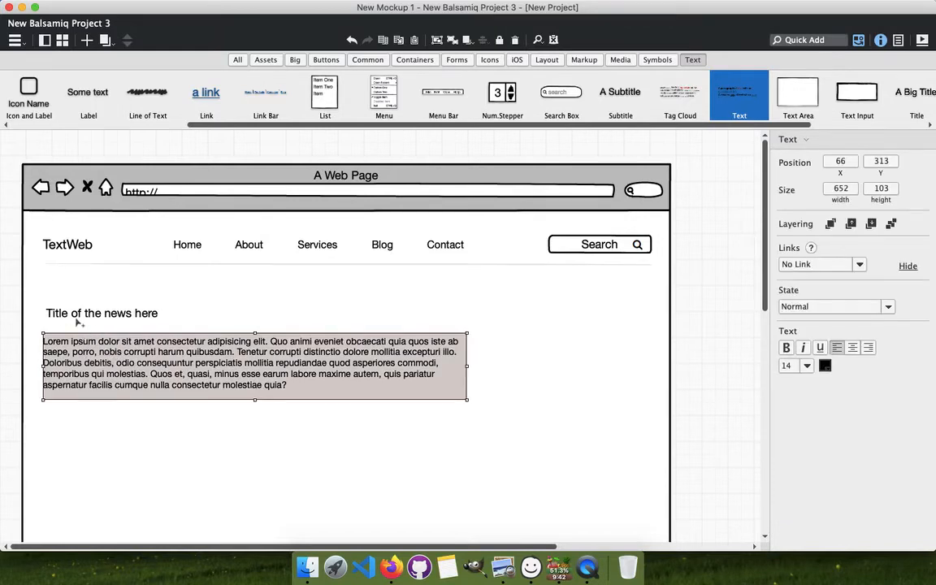
pyautogui.keyDown('shift'); pyautogui.click(56, 314); pyautogui.keyUp('shift')
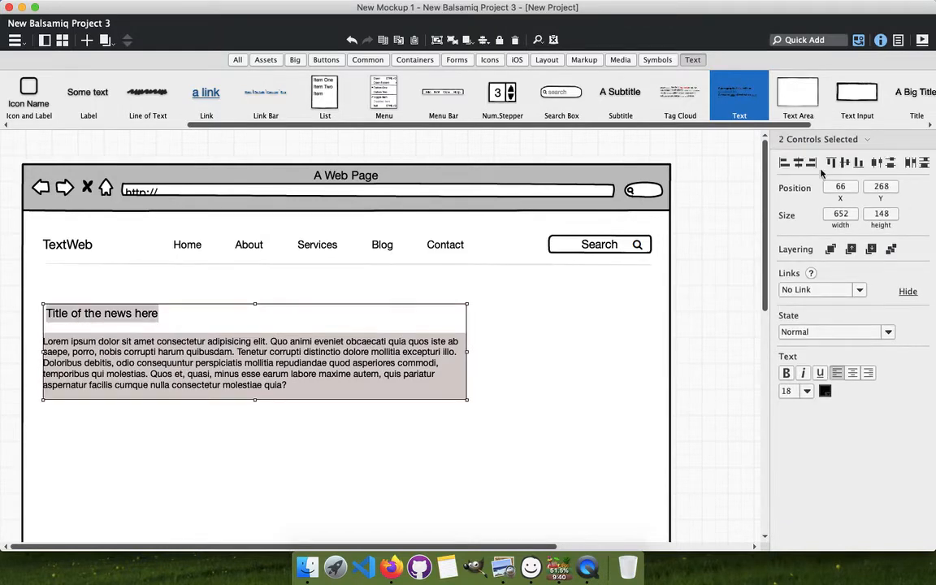
pyautogui.press('Left')
pyautogui.press('Left')
pyautogui.press('Left')
pyautogui.press('Left')
pyautogui.press('Left')
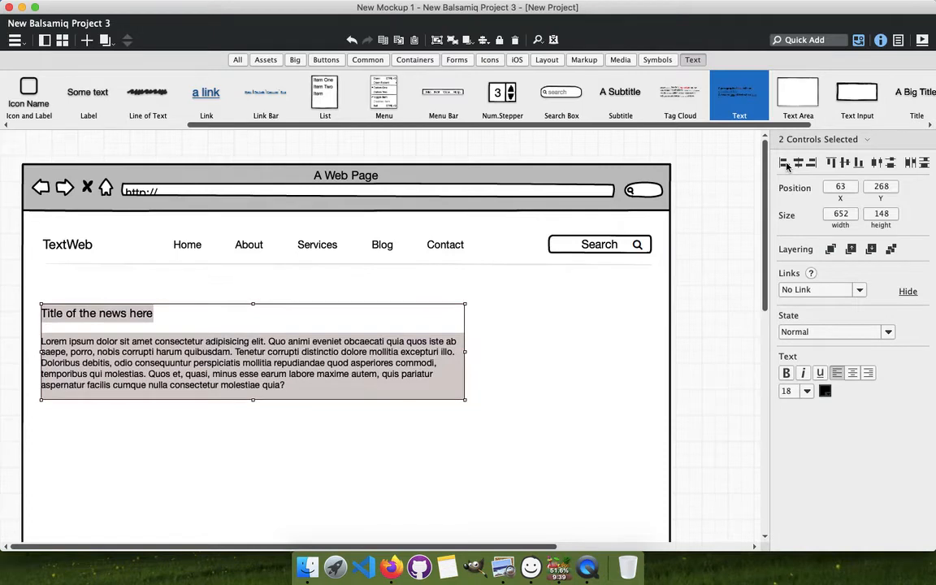
pyautogui.press('Left')
pyautogui.press('Left')
pyautogui.press('Left')
pyautogui.press('Right')
pyautogui.press('Right')
pyautogui.press('Right')
pyautogui.press('Right')
pyautogui.press('Right')
pyautogui.press('Right')
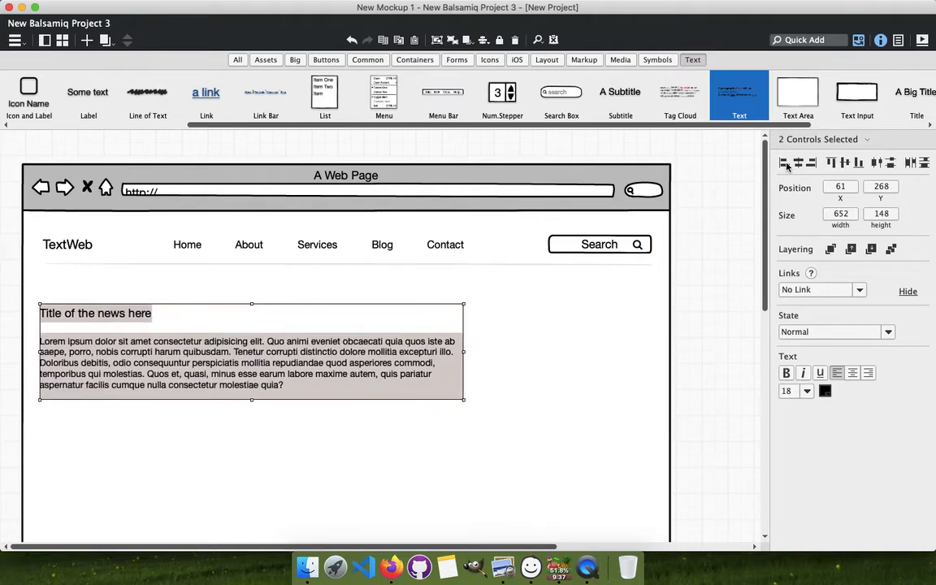
pyautogui.press('Right')
pyautogui.press('Right')
pyautogui.press('Right')
pyautogui.press('Left')
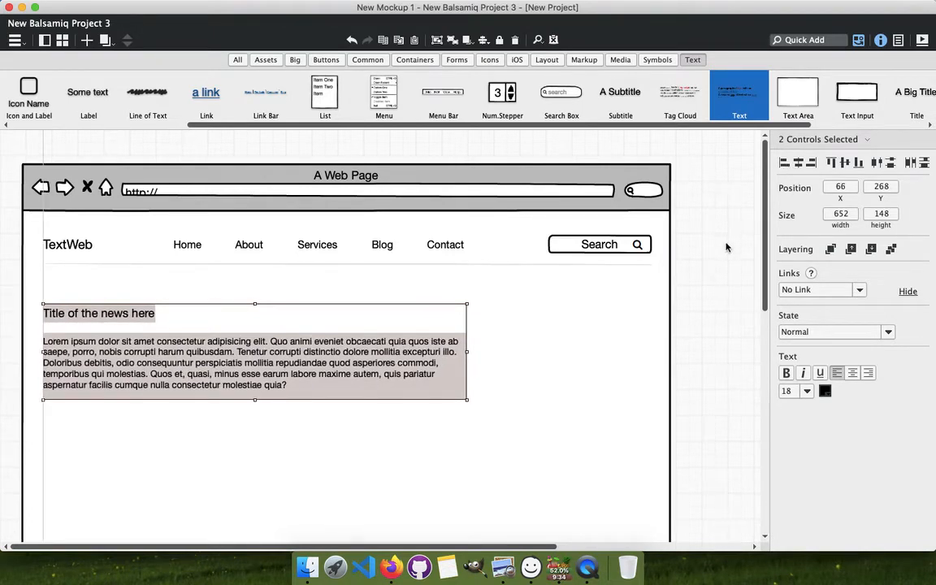
# Narrow the Lorem ipsum paragraph to about 597 px wide.
pyautogui.click(434, 356)
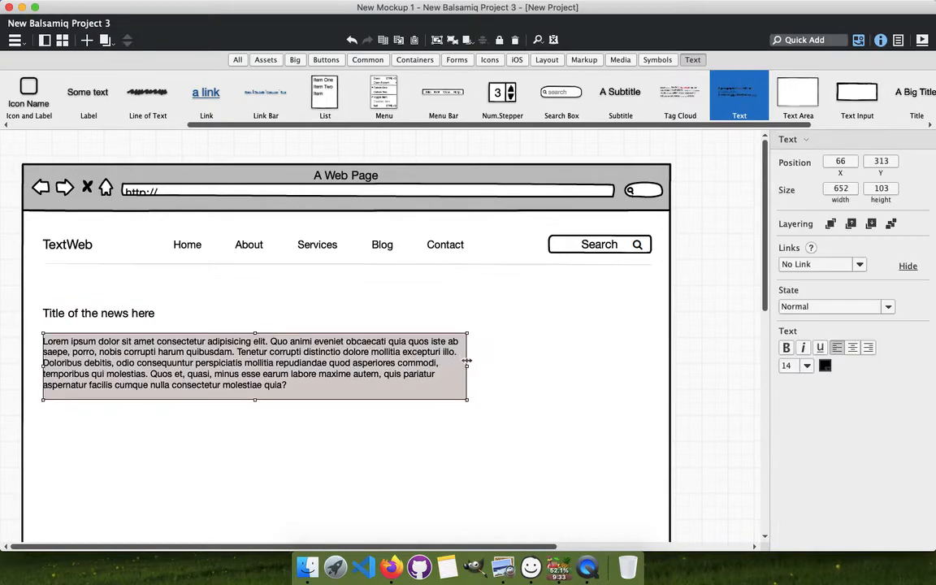
pyautogui.moveTo(451, 365); pyautogui.dragTo(433, 363)
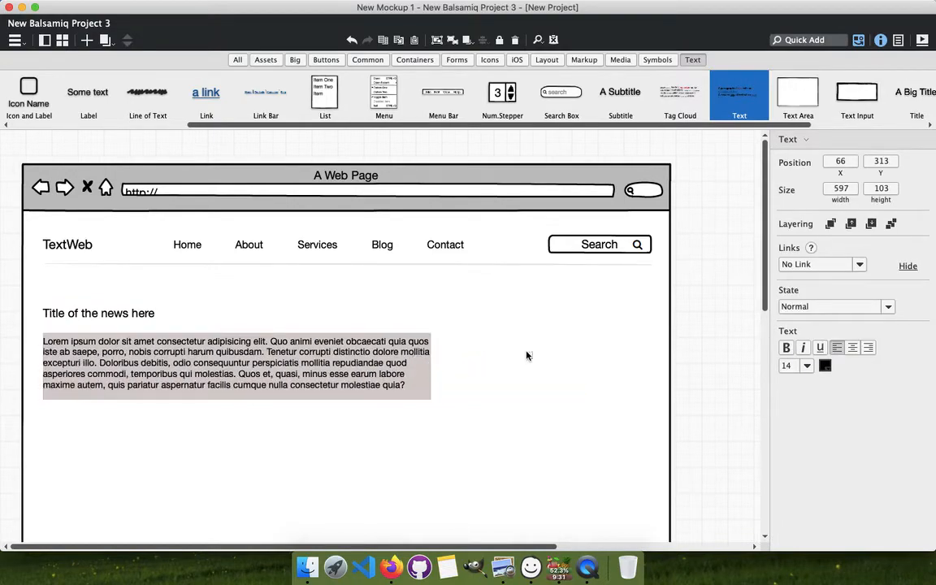
pyautogui.click(480, 317)
# Check the reference page's social icons, then add an icon below the paragraph and change it to Instagram.
pyautogui.hotkey('ctrl', 'Right')
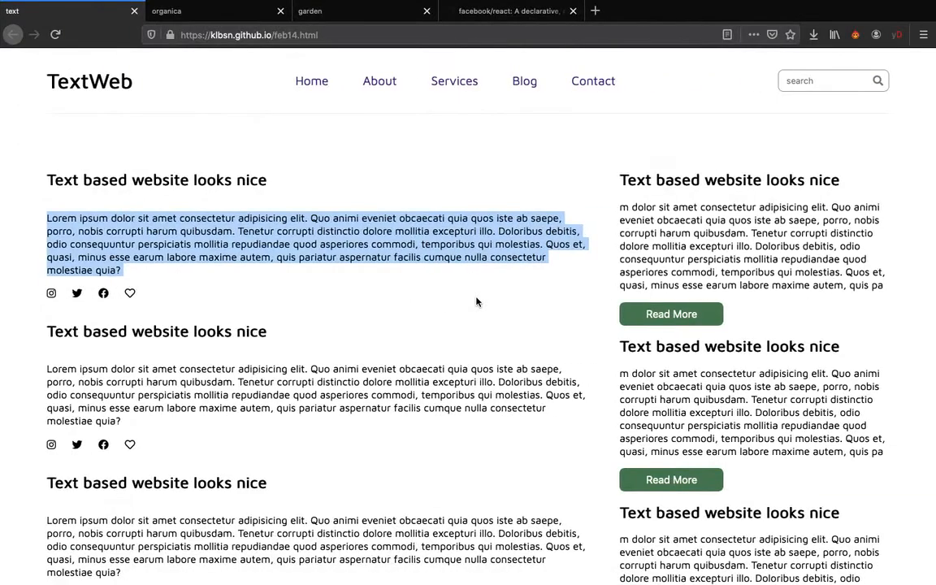
pyautogui.hotkey('ctrl', 'Left')
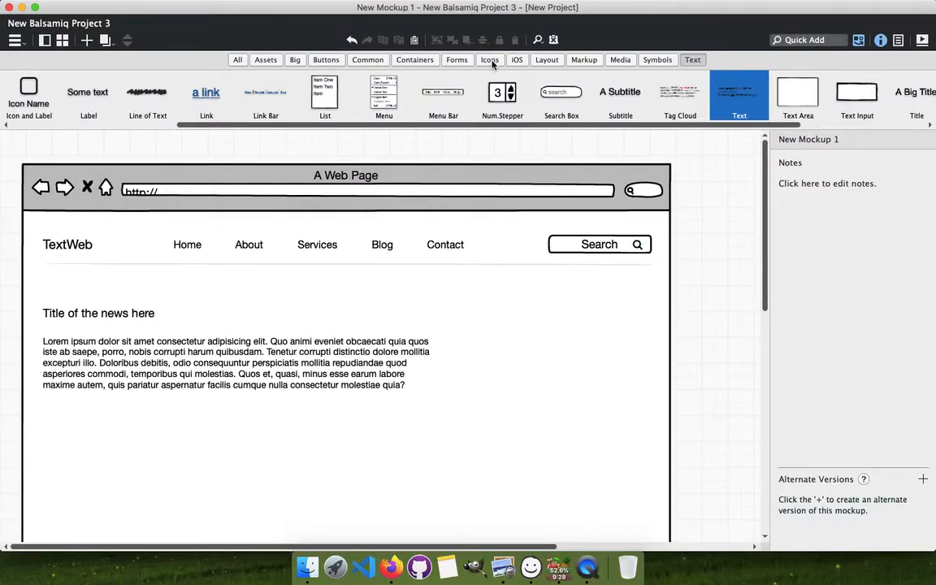
pyautogui.click(490, 60)
pyautogui.moveTo(265, 93); pyautogui.dragTo(138, 433)
pyautogui.click(810, 347)
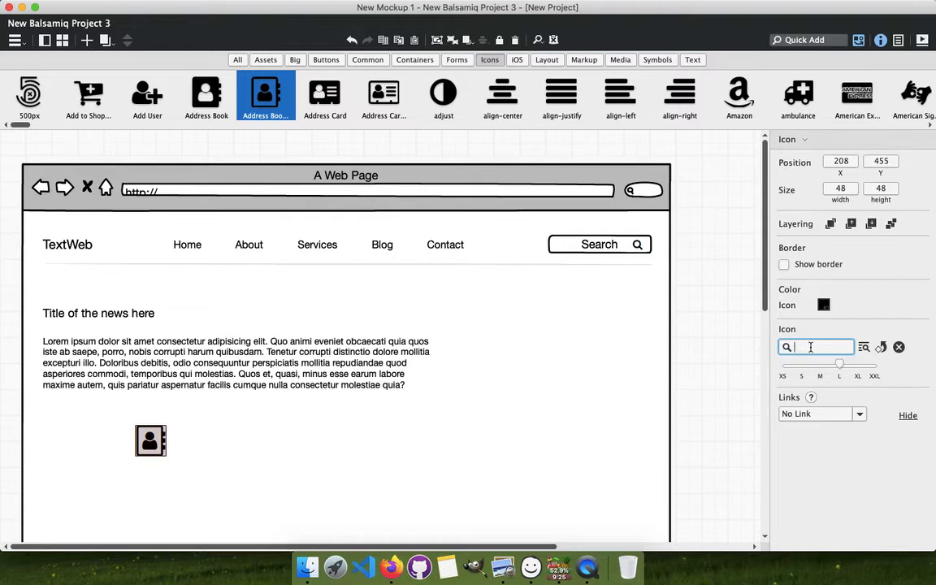
pyautogui.write('int')
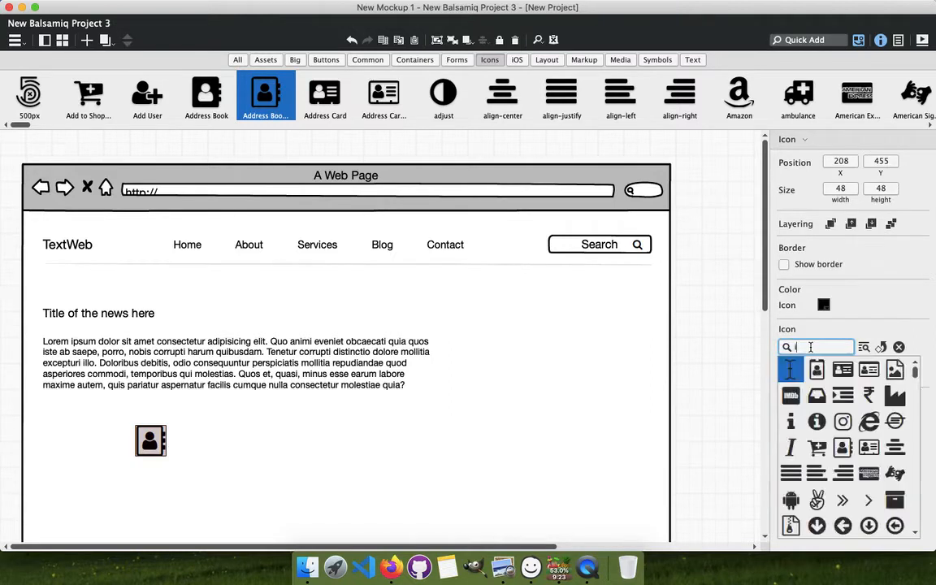
pyautogui.press('BackSpace')
pyautogui.press('BackSpace')
pyautogui.press('BackSpace')
pyautogui.write('inst')
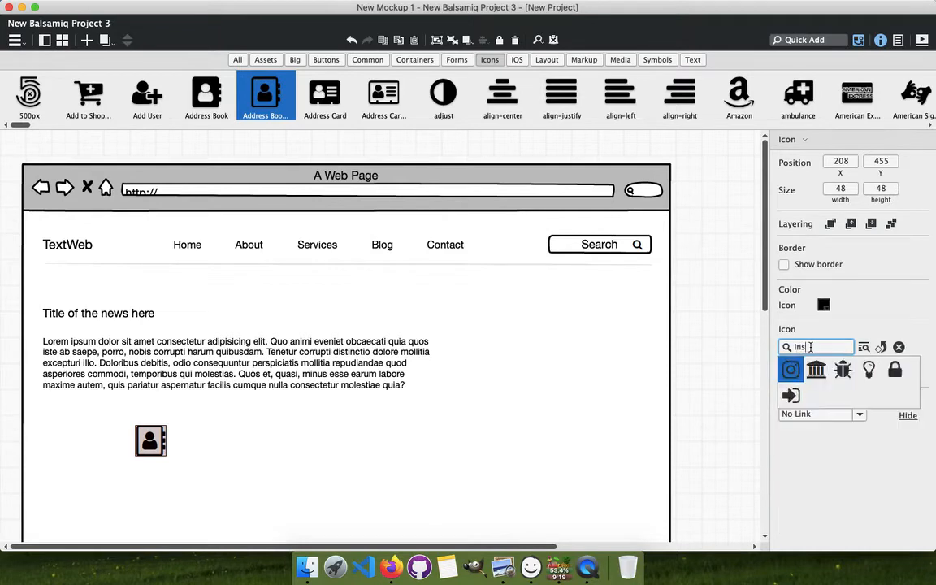
pyautogui.click(796, 378)
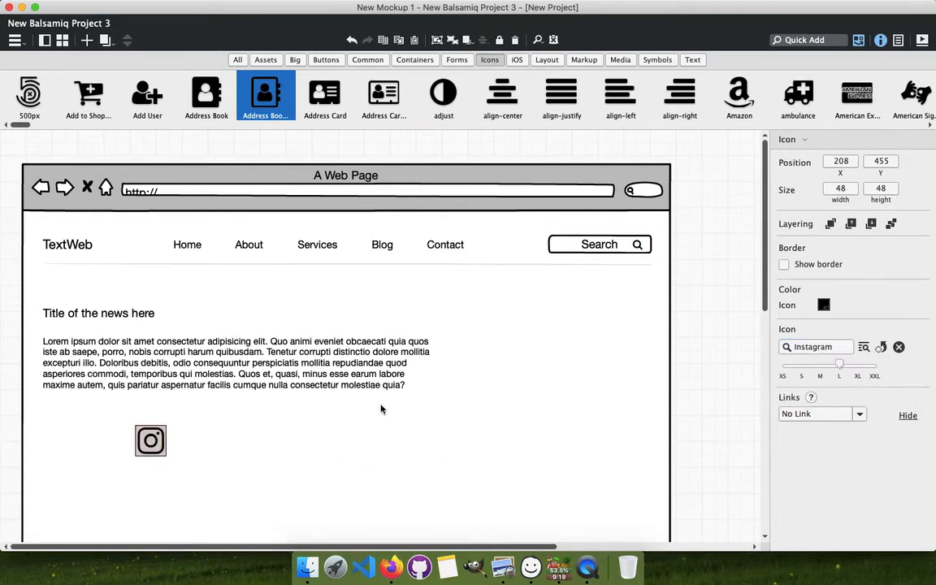
# Set the Instagram icon to size S and move it under the paragraph's left edge at X 66, Y 432.
pyautogui.click(802, 365)
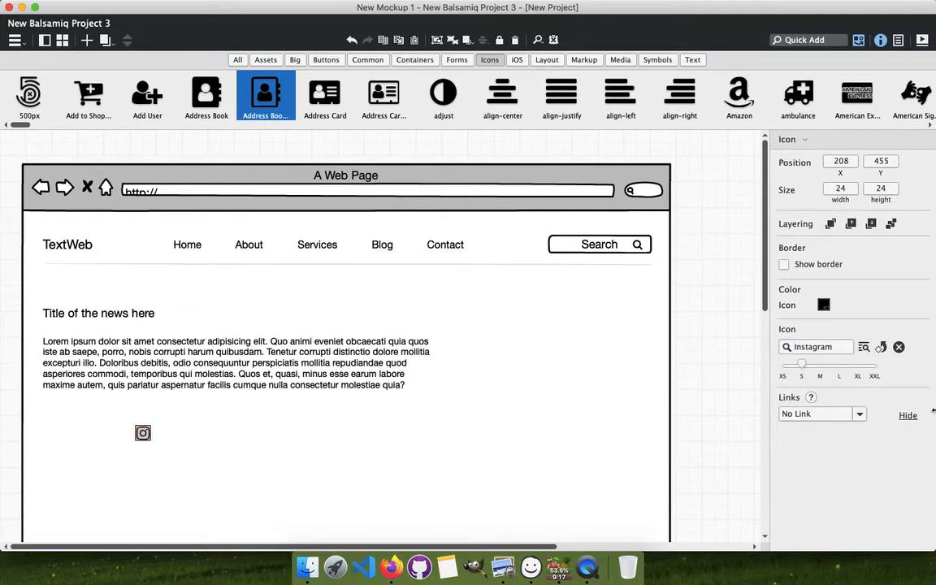
pyautogui.click(167, 449)
pyautogui.moveTo(142, 436); pyautogui.dragTo(53, 431)
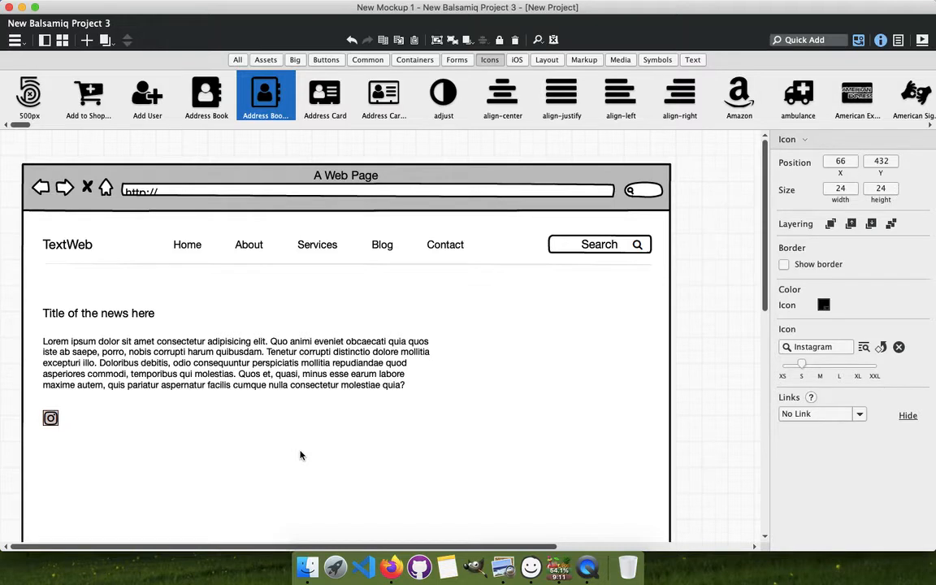
# Duplicate the Instagram icon to X 106, Y 432 and change the copy to the Twitter bird icon.
pyautogui.press('super+d')
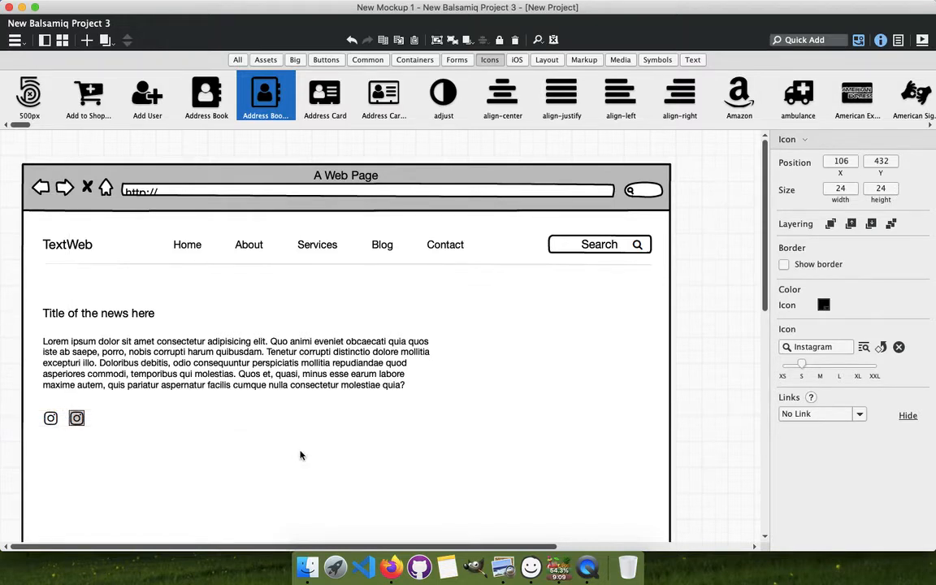
pyautogui.click(844, 345)
pyautogui.write('twi')
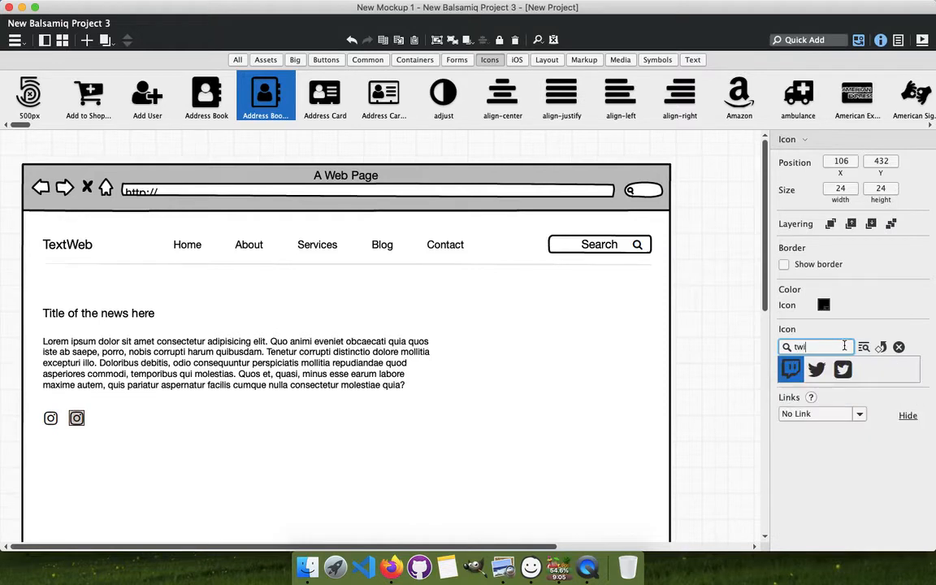
pyautogui.click(816, 370)
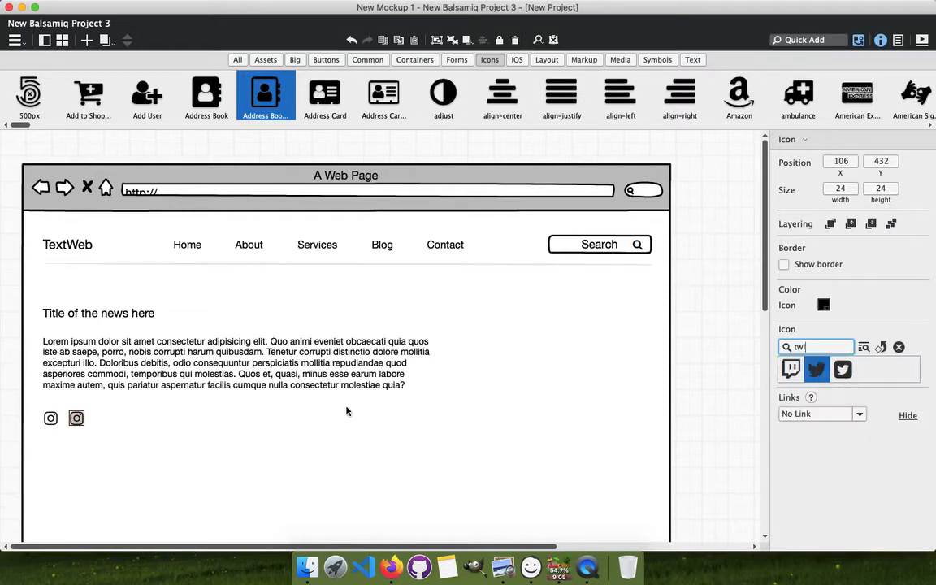
pyautogui.click(143, 431)
# Copy the Twitter icon to X 156, Y 432 and change the copy to the Share Alt icon.
pyautogui.click(80, 419)
pyautogui.moveTo(84, 422); pyautogui.dragTo(114, 424)
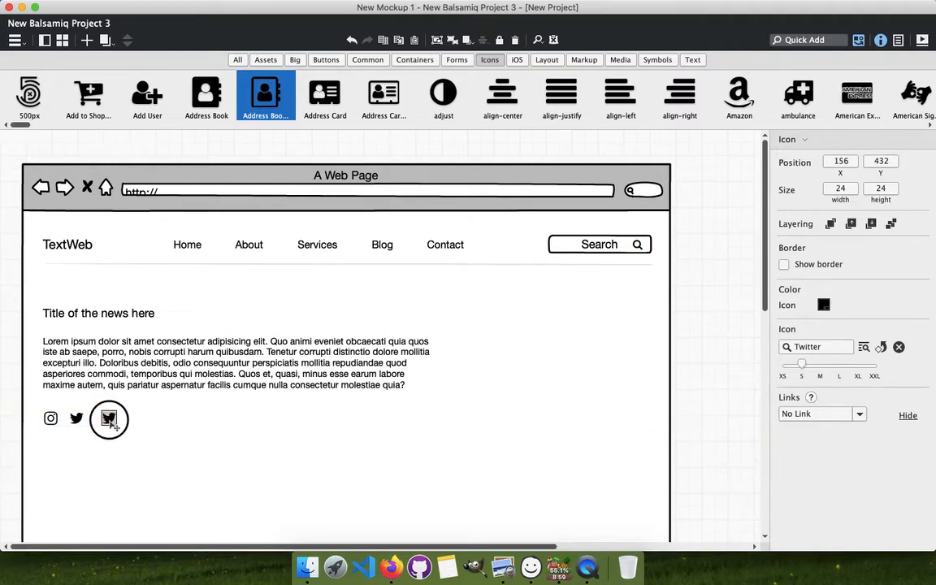
pyautogui.doubleClick(110, 420)
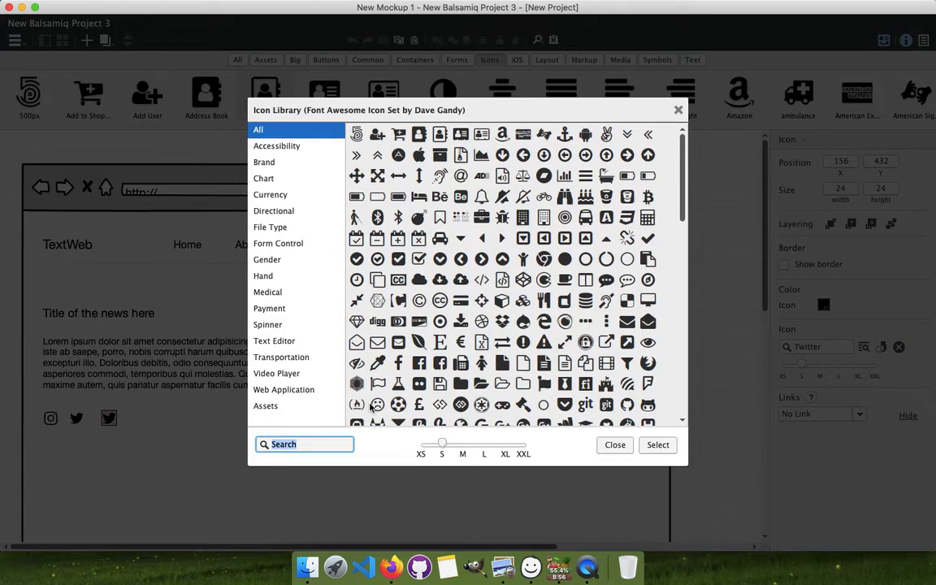
pyautogui.write('share')
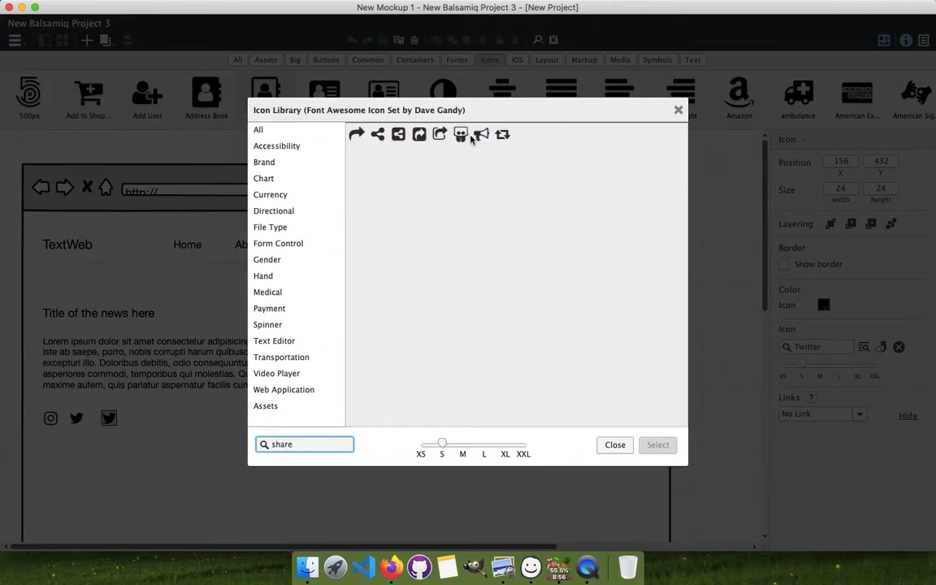
pyautogui.click(377, 135)
pyautogui.click(668, 445)
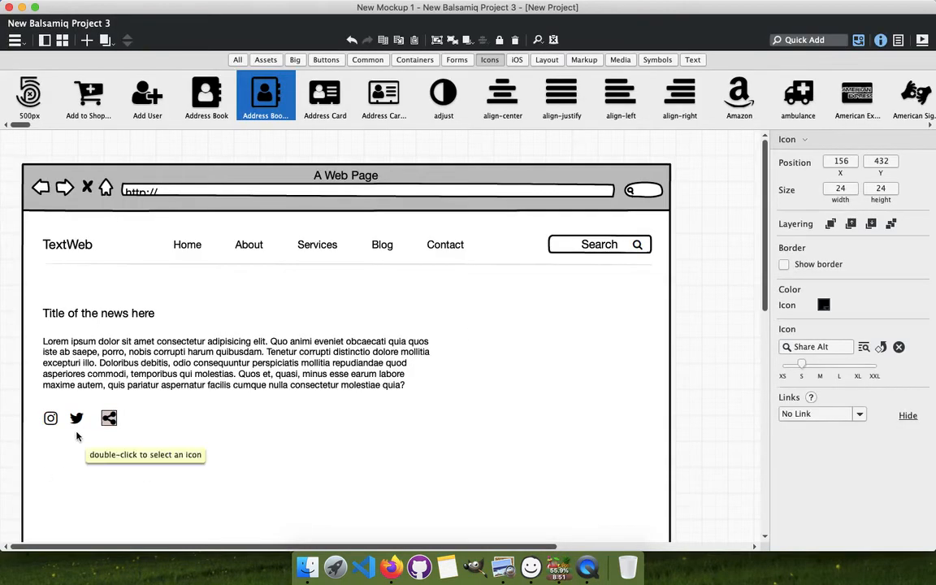
# Duplicate the share icon, move the copy along the row to X 216, and change it to Heart Outlined.
pyautogui.press('super+d')
pyautogui.hotkey('shift', 'Right')
pyautogui.hotkey('shift', 'Right')
pyautogui.hotkey('shift', 'Right')
pyautogui.hotkey('shift', 'Right')
pyautogui.hotkey('shift', 'Right')
pyautogui.hotkey('shift', 'Right')
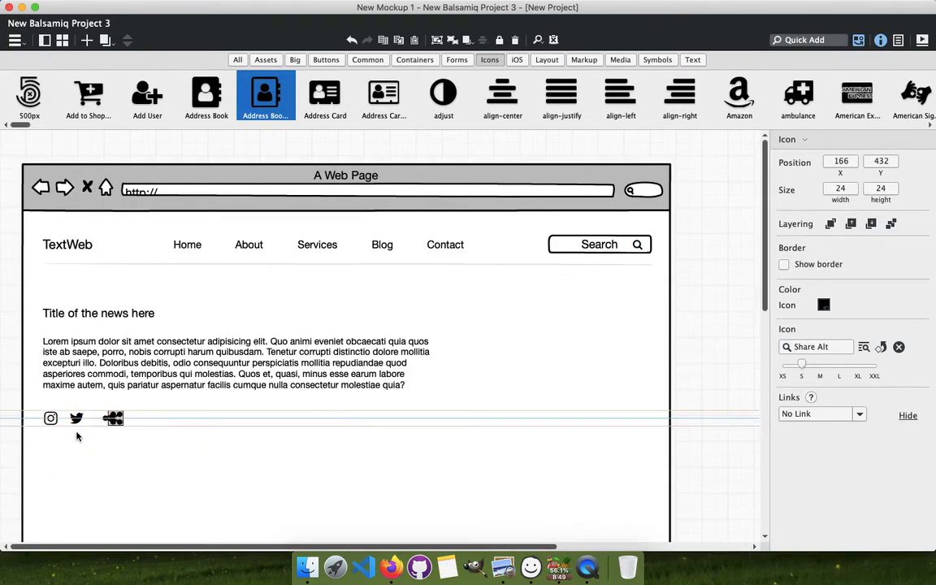
pyautogui.click(837, 347)
pyautogui.write('hea')
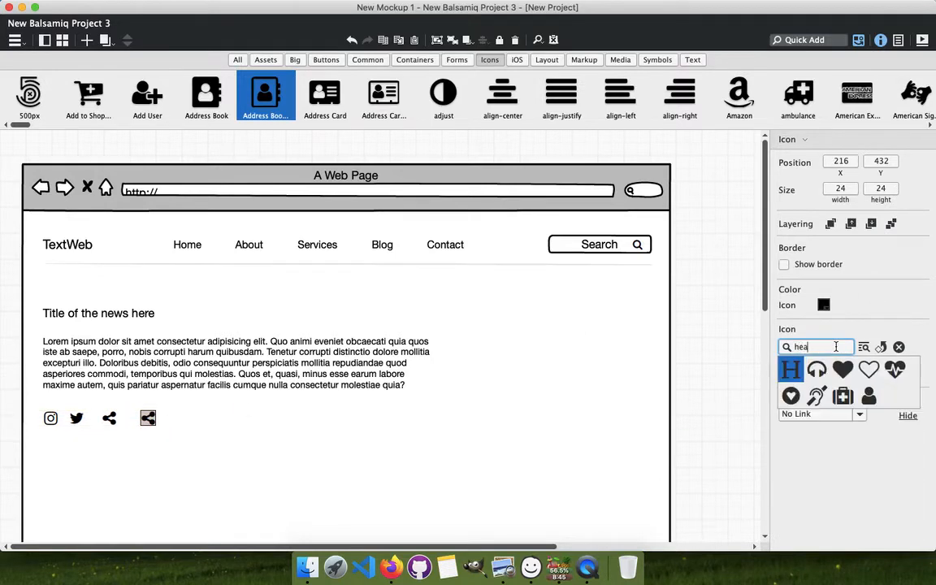
pyautogui.click(868, 370)
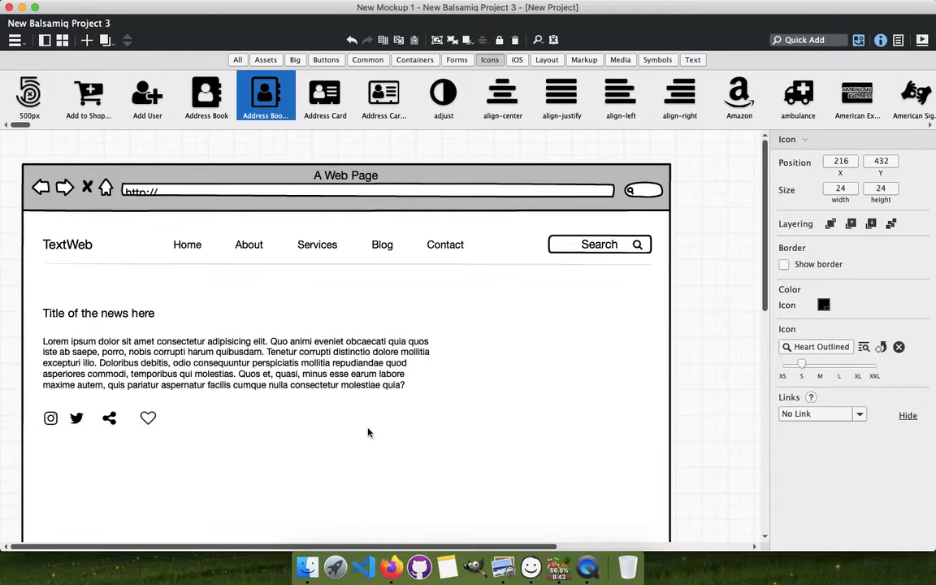
# Shrink all four social icons below the paragraph to size XS.
pyautogui.click(244, 456)
pyautogui.moveTo(34, 404); pyautogui.dragTo(192, 439)
pyautogui.moveTo(803, 394); pyautogui.dragTo(783, 393)
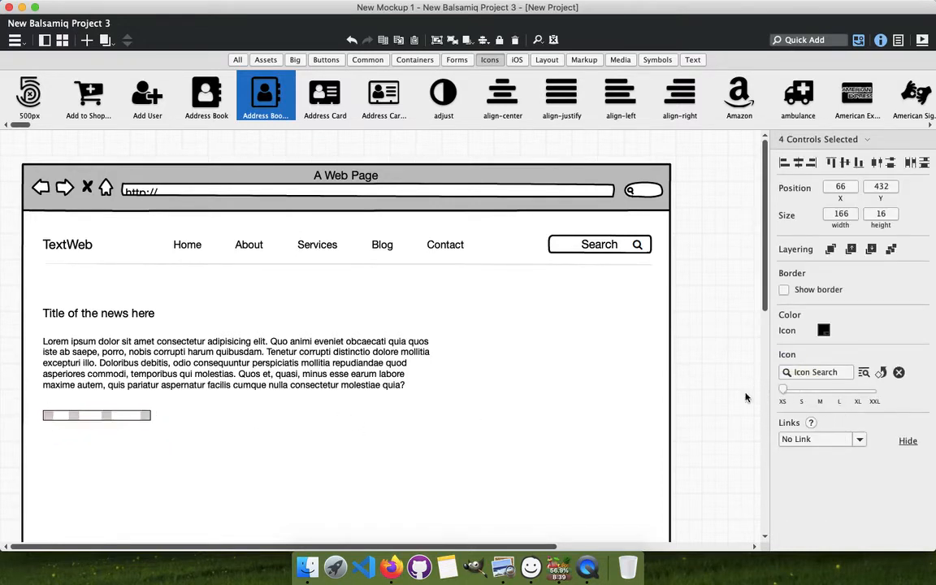
pyautogui.click(462, 422)
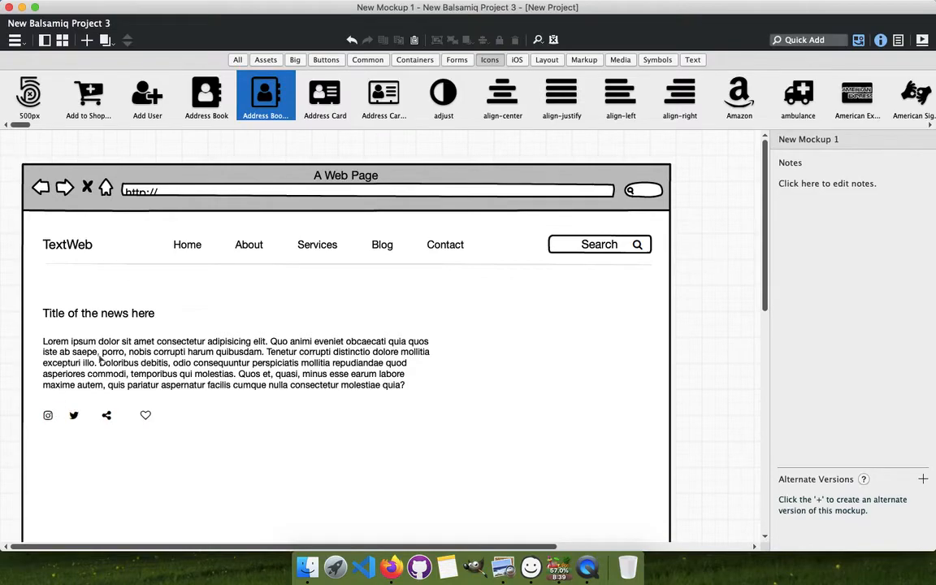
# Check the reference page's second column, then copy the news title and paragraph there with the paragraph at X 714, Y 313.
pyautogui.hotkey('ctrl', 'Right')
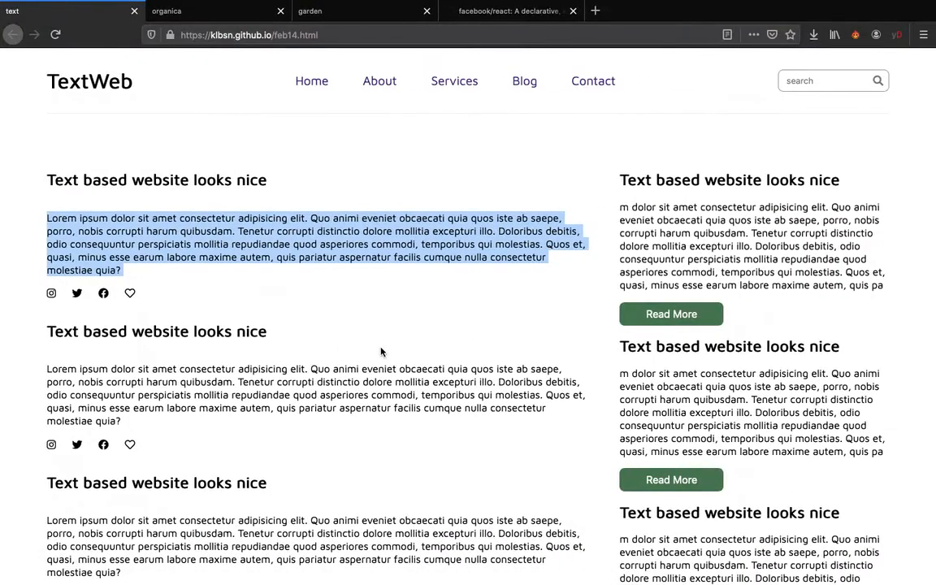
pyautogui.hotkey('ctrl', 'Left')
pyautogui.click(94, 314)
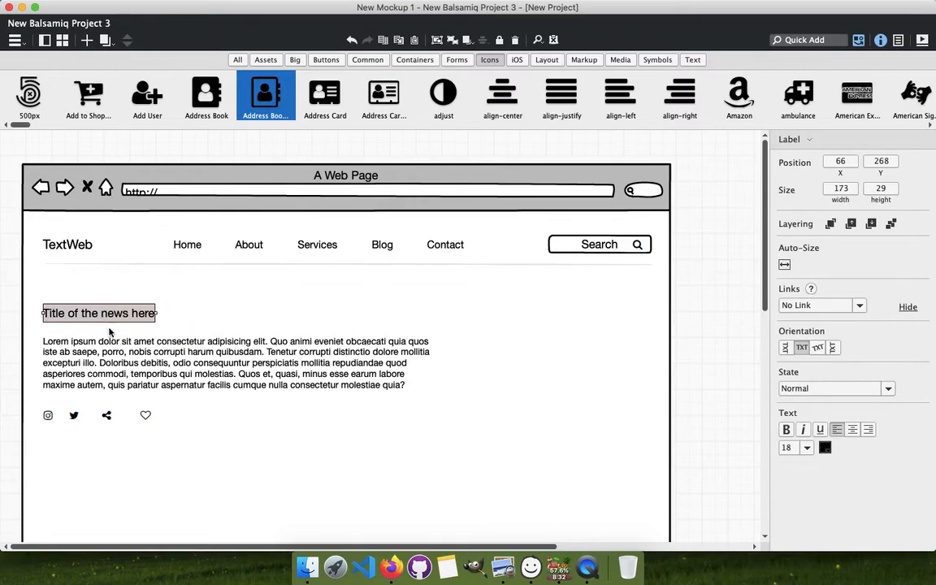
pyautogui.keyDown('shift'); pyautogui.click(173, 351); pyautogui.keyUp('shift')
pyautogui.moveTo(175, 351)
pyautogui.mouseDown()
pyautogui.moveTo(170, 345)
pyautogui.moveTo(602, 351)
pyautogui.moveTo(592, 346)
pyautogui.mouseUp()
pyautogui.click(585, 408)
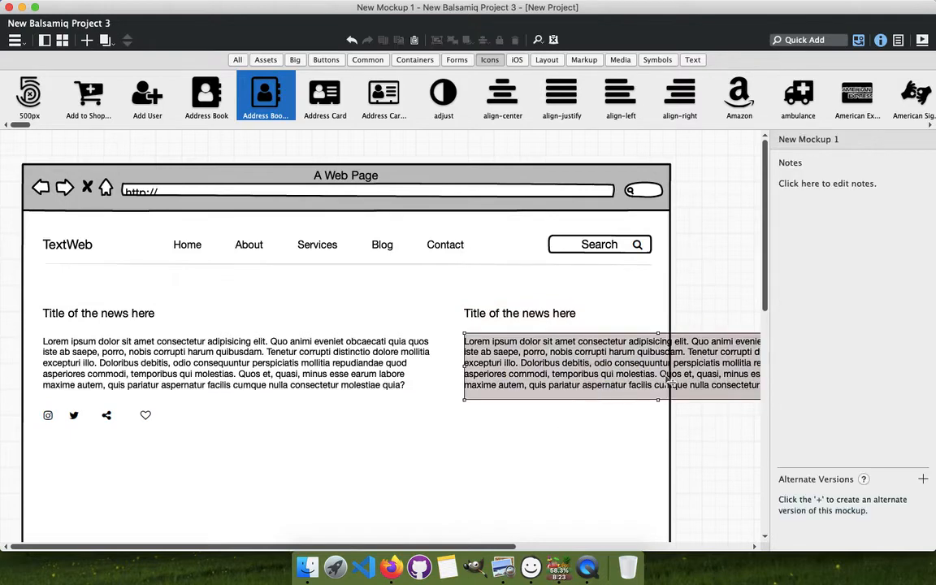
# Resize the second-column paragraph to about 289 px wide and 97 px high so it ends under the search box.
pyautogui.click(676, 380)
pyautogui.moveTo(672, 351); pyautogui.dragTo(558, 357)
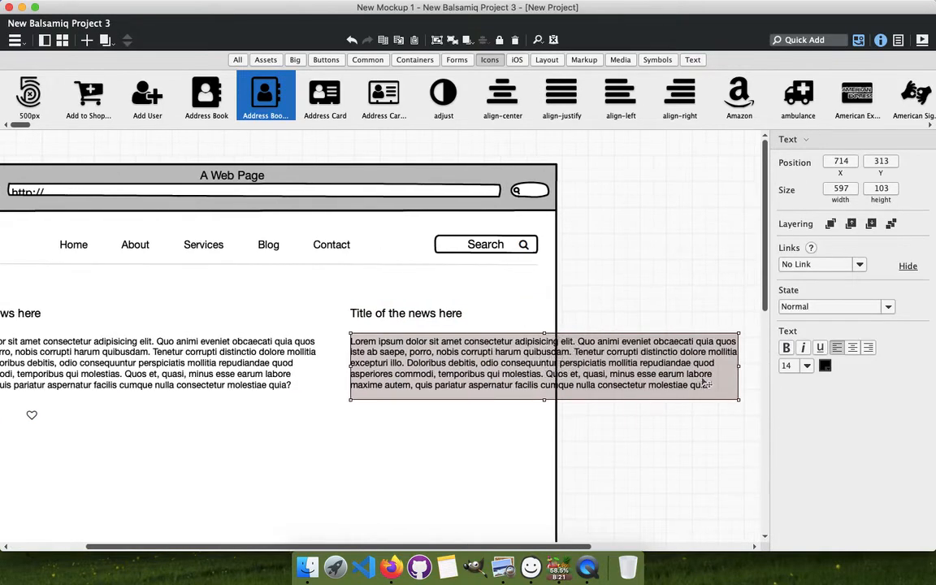
pyautogui.moveTo(739, 367); pyautogui.dragTo(540, 366)
pyautogui.press('super+Tab')
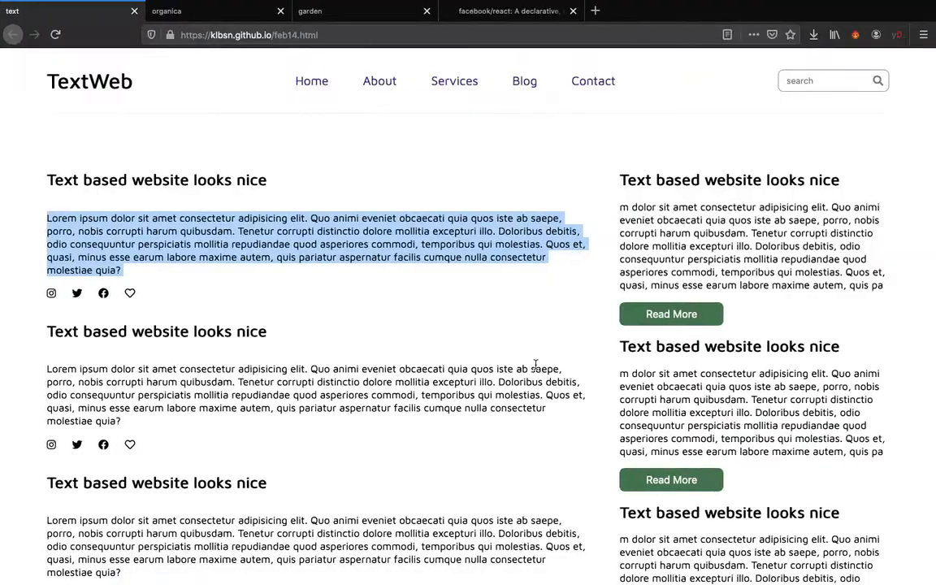
pyautogui.press('super+Tab')
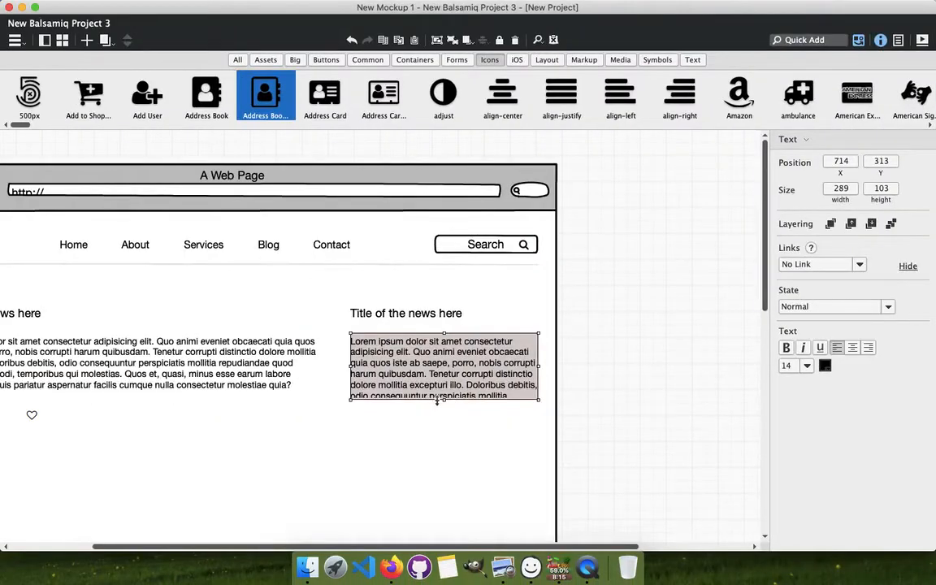
pyautogui.moveTo(437, 401); pyautogui.dragTo(439, 396)
pyautogui.click(631, 382)
# Shorten the second-column paragraph by deleting everything after "Doloribus debitis, odio".
pyautogui.doubleClick(424, 374)
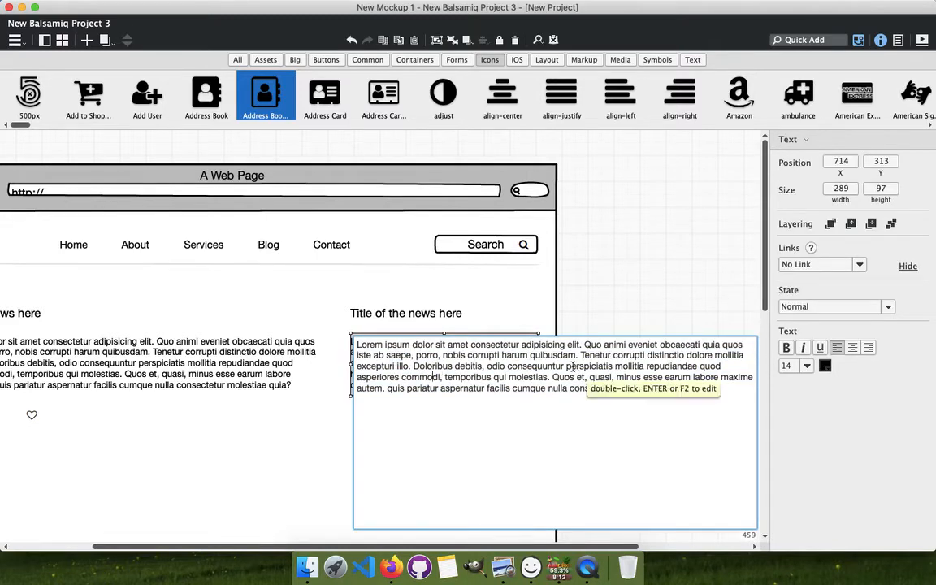
pyautogui.moveTo(565, 366); pyautogui.dragTo(617, 418)
pyautogui.press('BackSpace')
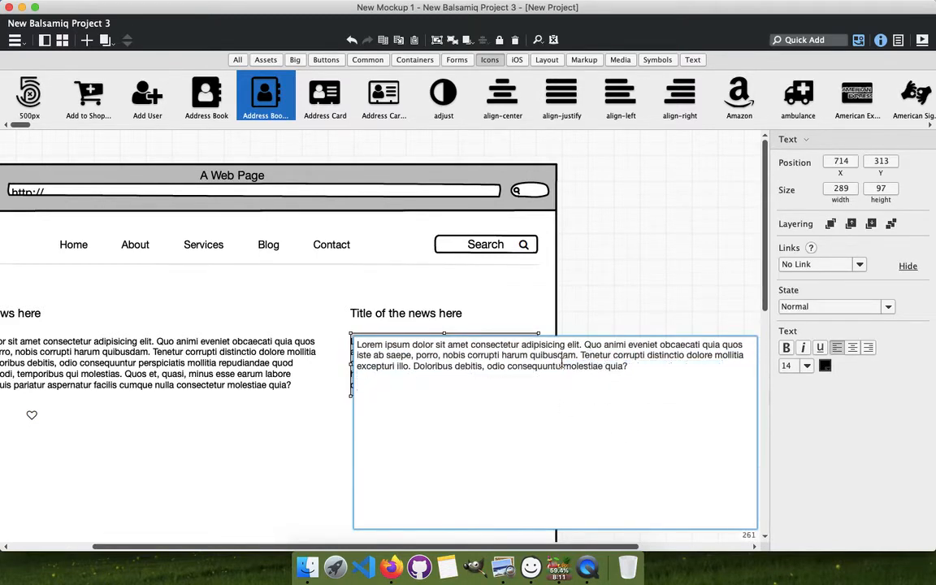
pyautogui.moveTo(508, 367); pyautogui.dragTo(640, 387)
pyautogui.press('BackSpace')
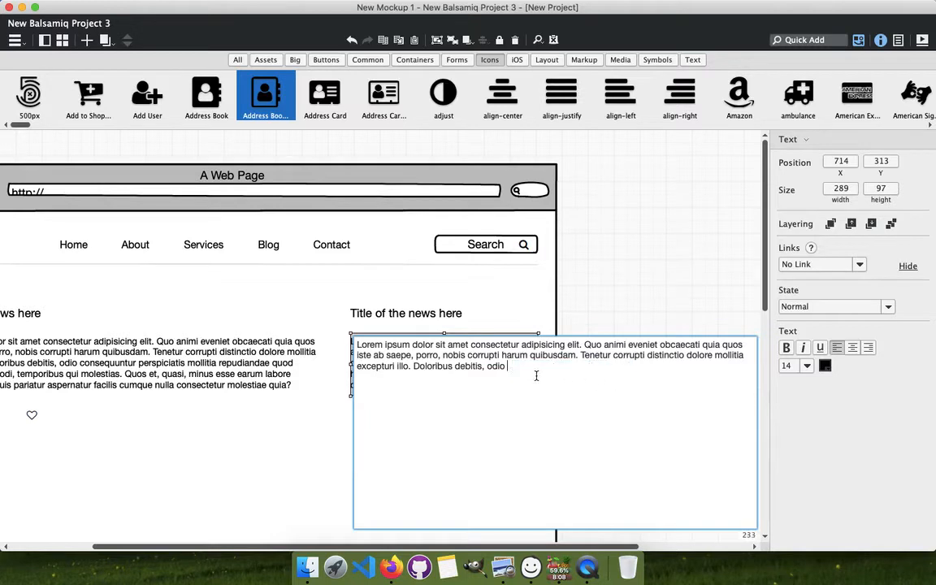
pyautogui.click(605, 276)
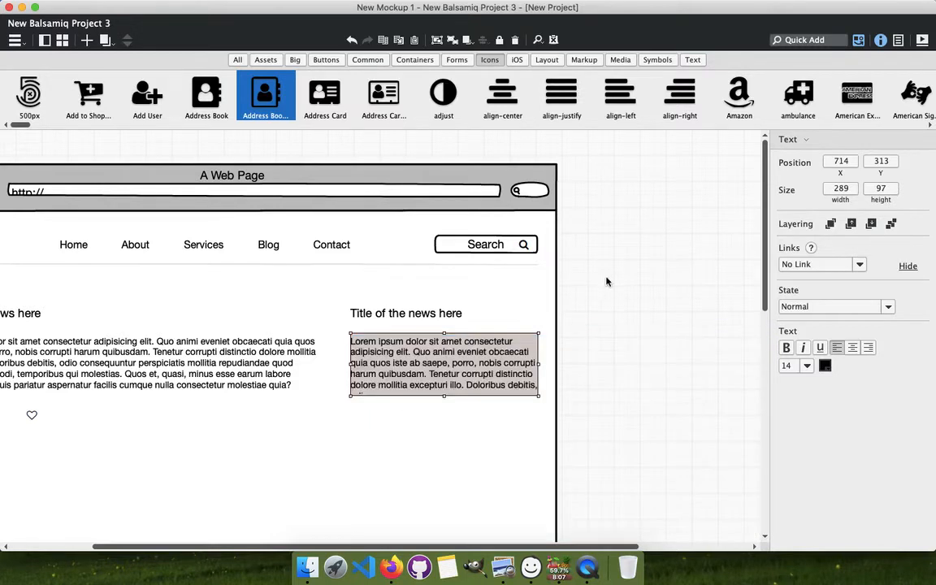
pyautogui.click(621, 318)
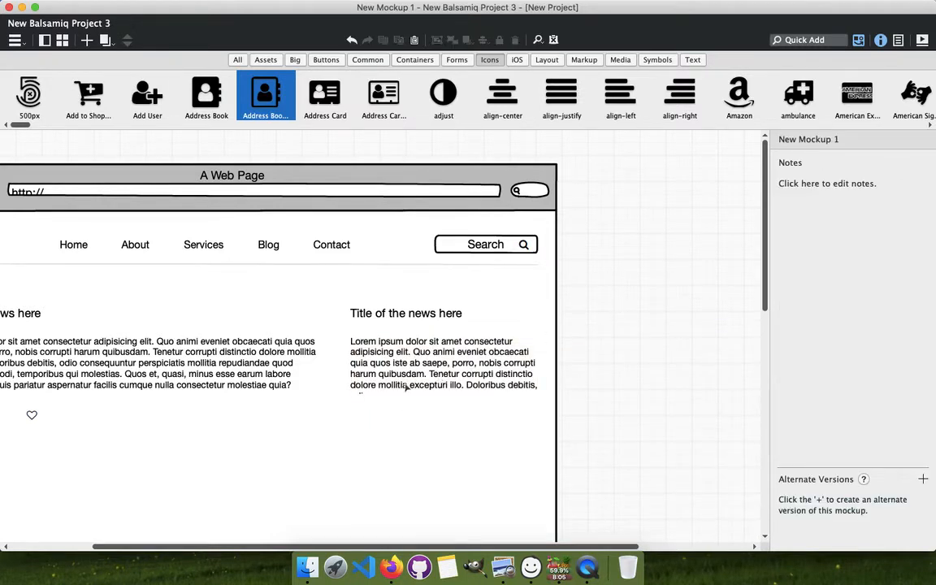
pyautogui.click(432, 374)
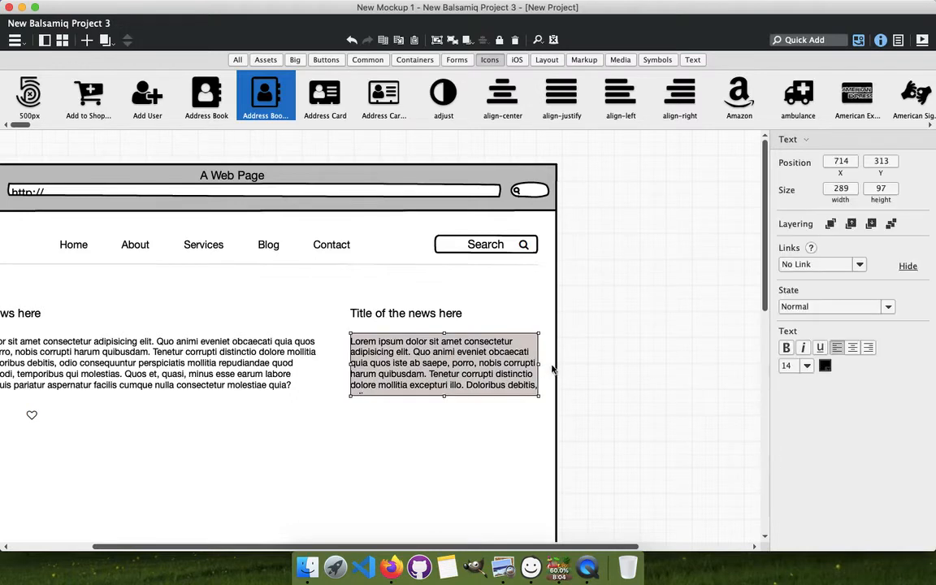
pyautogui.click(644, 264)
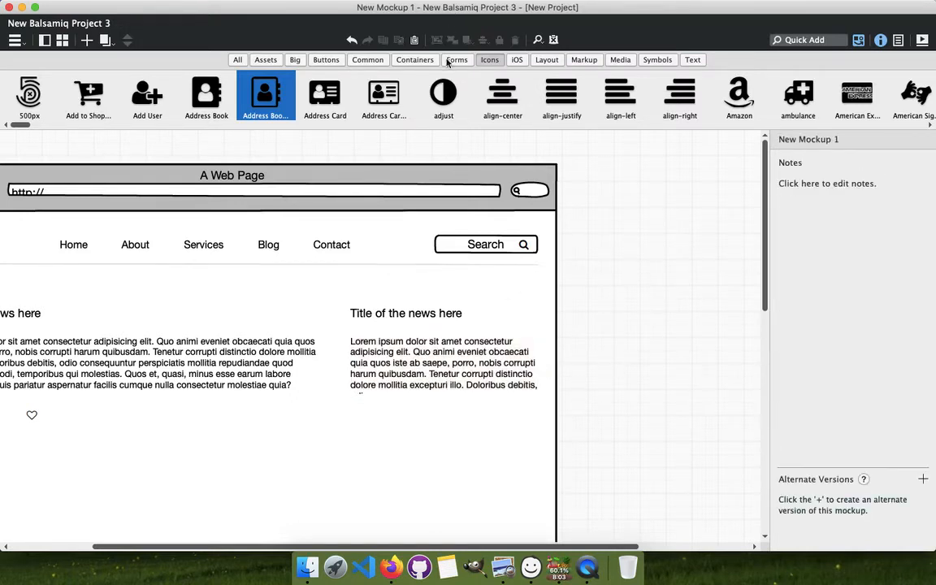
# Add a Pointy Button labelled "Read more" below the second-column paragraph at X 720, Y 435, with its point facing right.
pyautogui.click(321, 58)
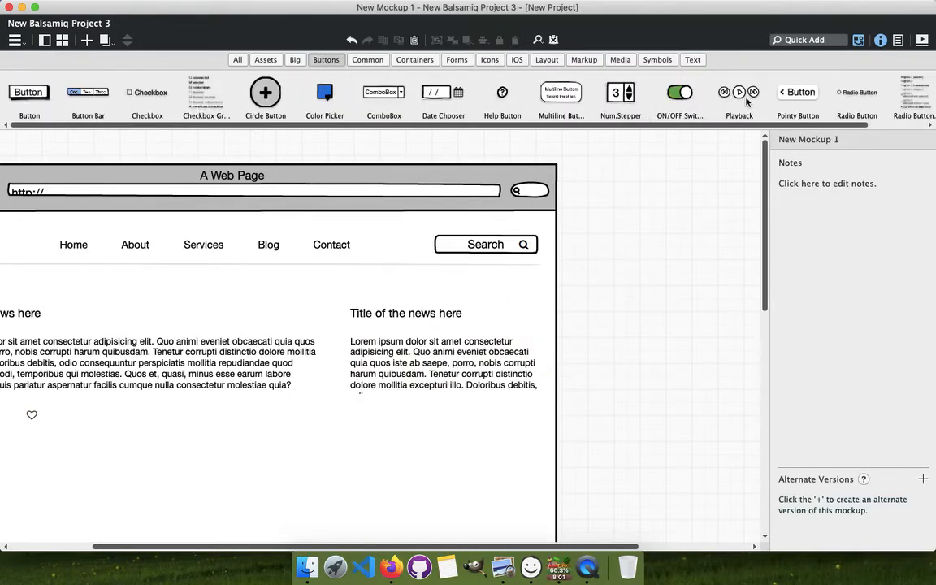
pyautogui.moveTo(801, 91); pyautogui.dragTo(355, 416)
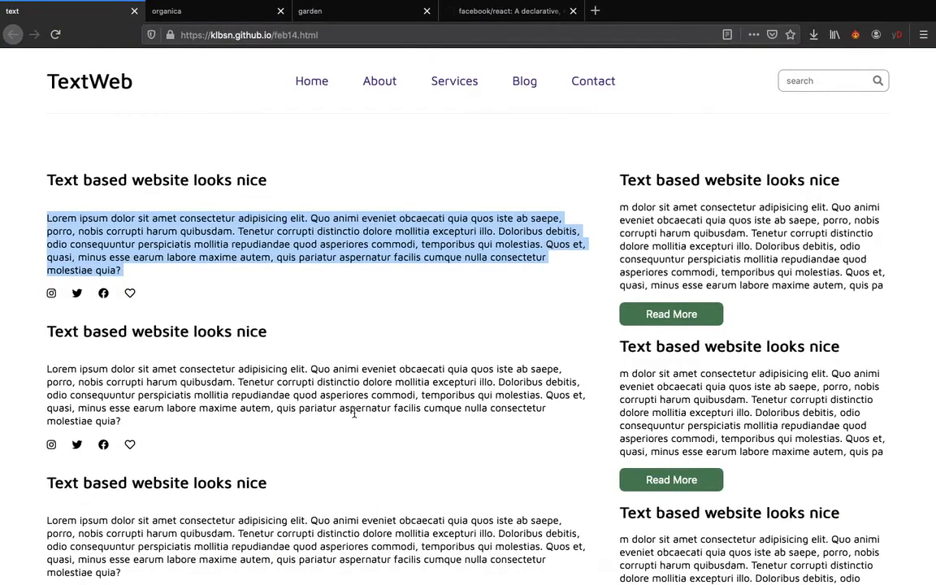
pyautogui.hotkey('ctrl', 'Left')
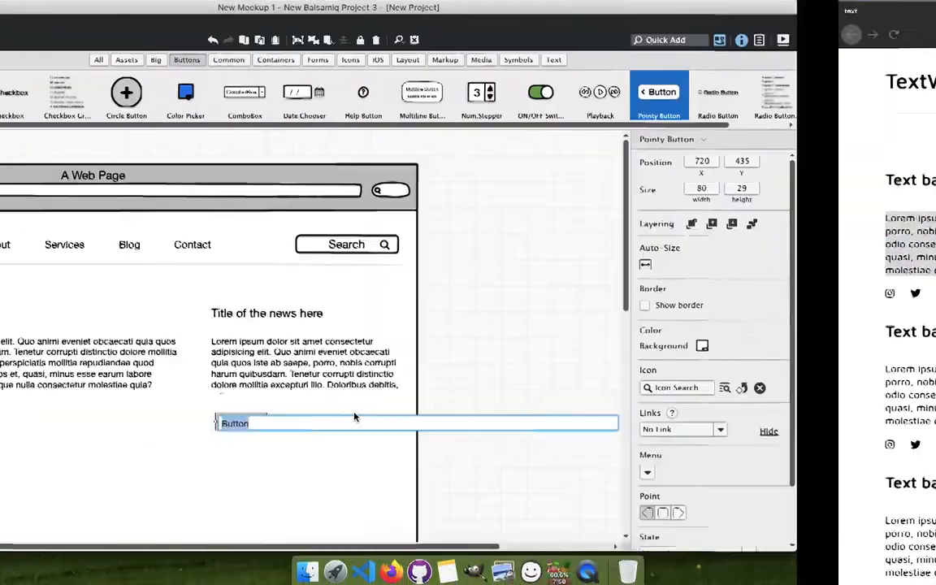
pyautogui.write('Read')
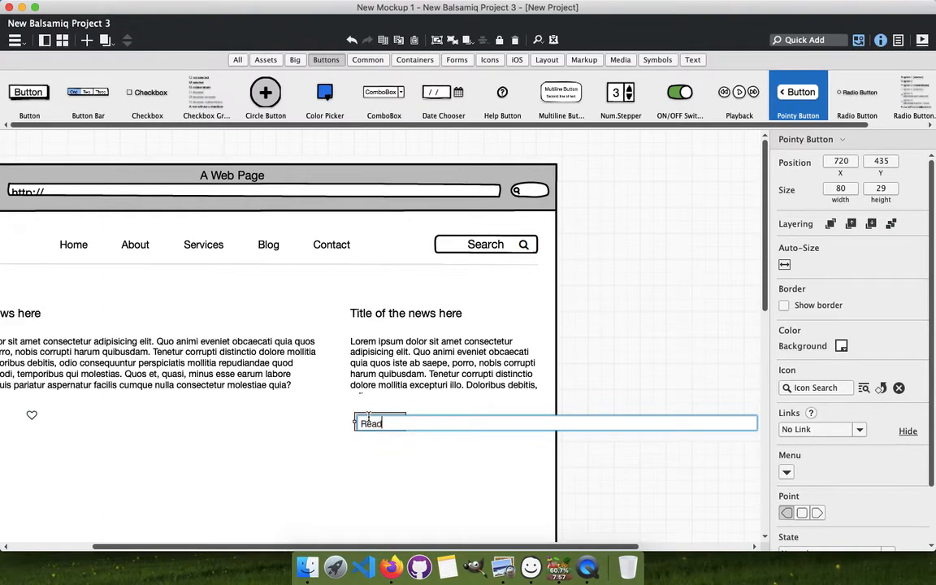
pyautogui.click(817, 513)
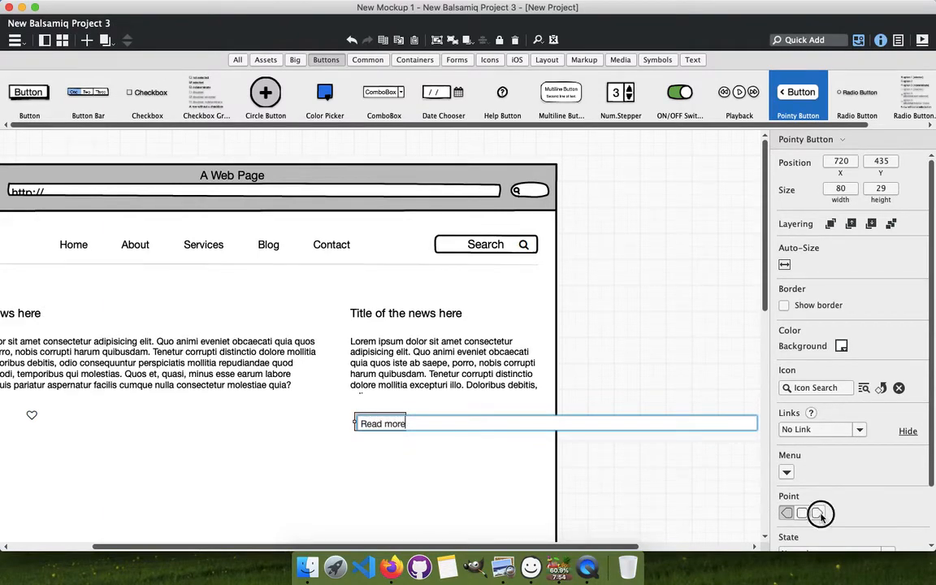
pyautogui.click(621, 328)
pyautogui.click(387, 426)
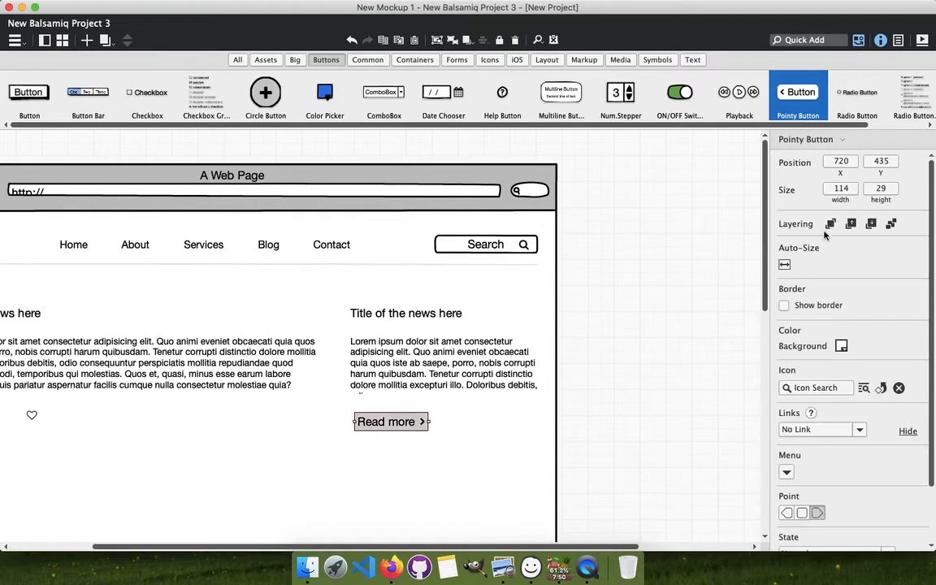
# Give the Read more button a light blue background.
pyautogui.click(842, 346)
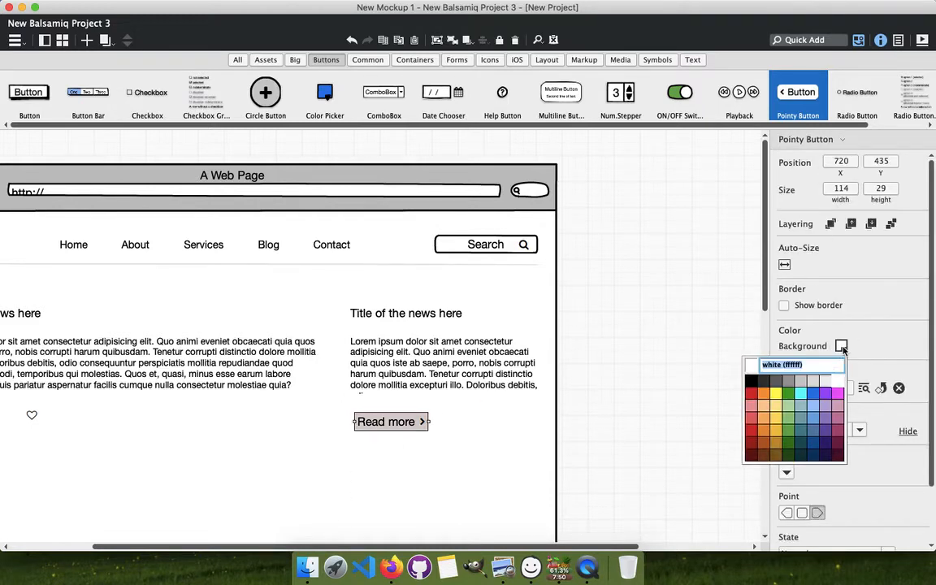
pyautogui.click(816, 420)
pyautogui.click(635, 341)
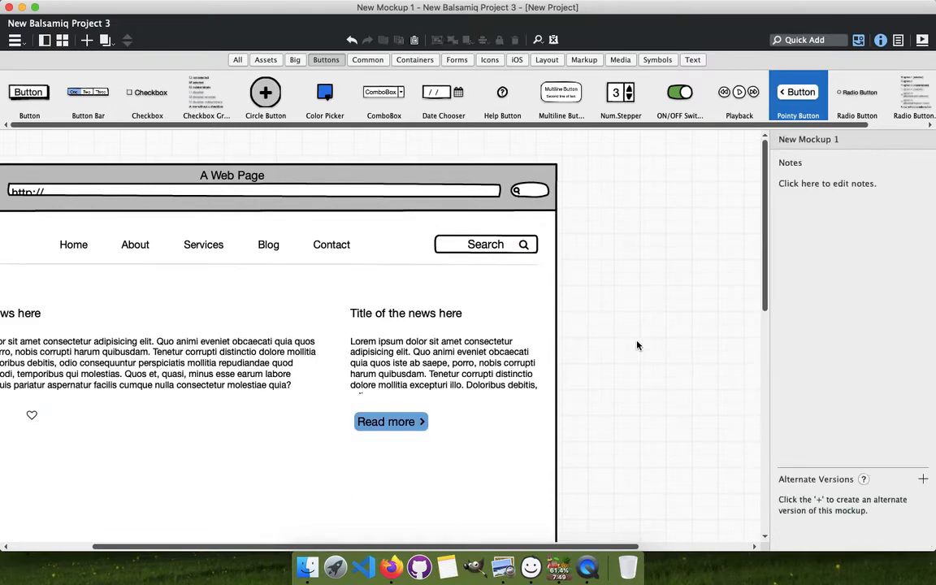
pyautogui.click(400, 419)
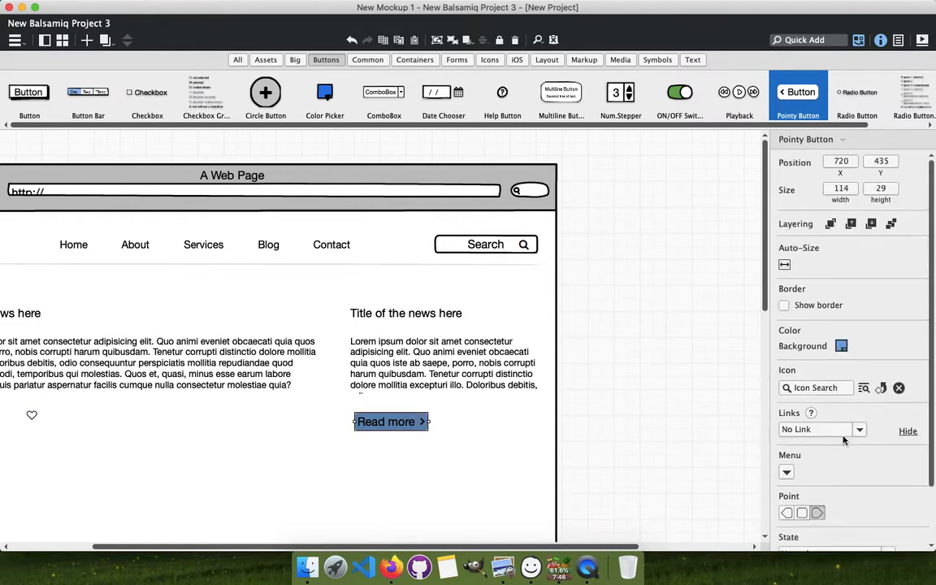
pyautogui.scroll(-5, 843, 439)
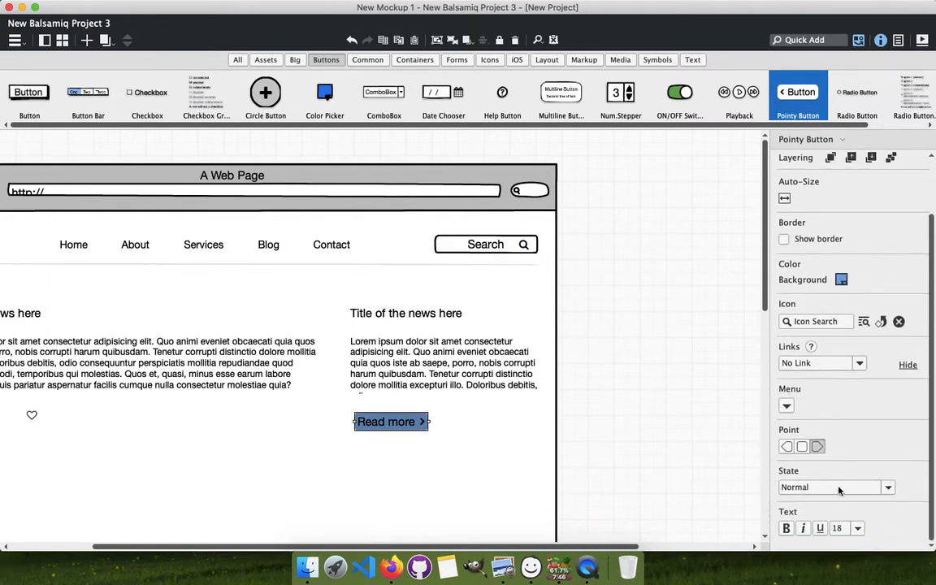
pyautogui.click(684, 268)
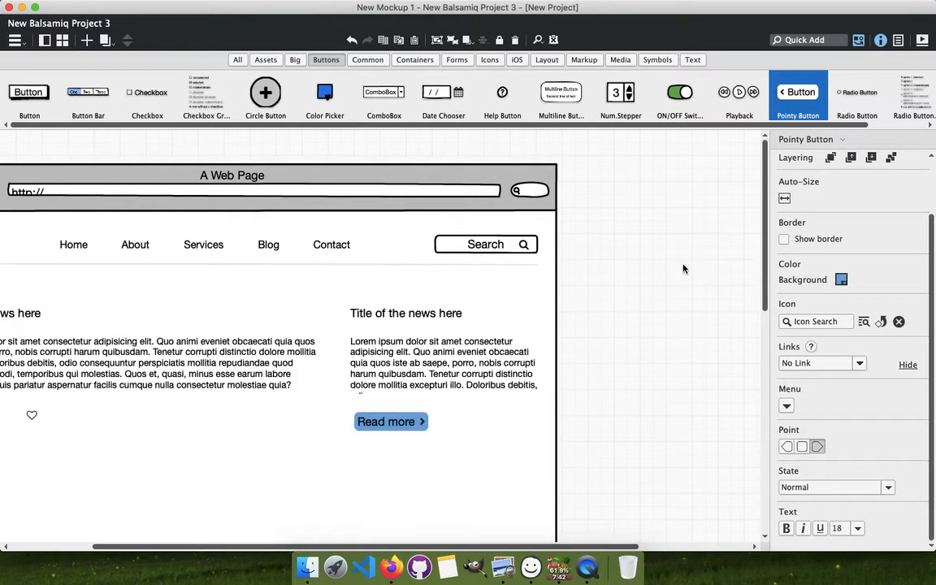
pyautogui.scroll(-2, 429, 399)
# Try blue5 (085394) as the background of the Read more button.
pyautogui.click(418, 378)
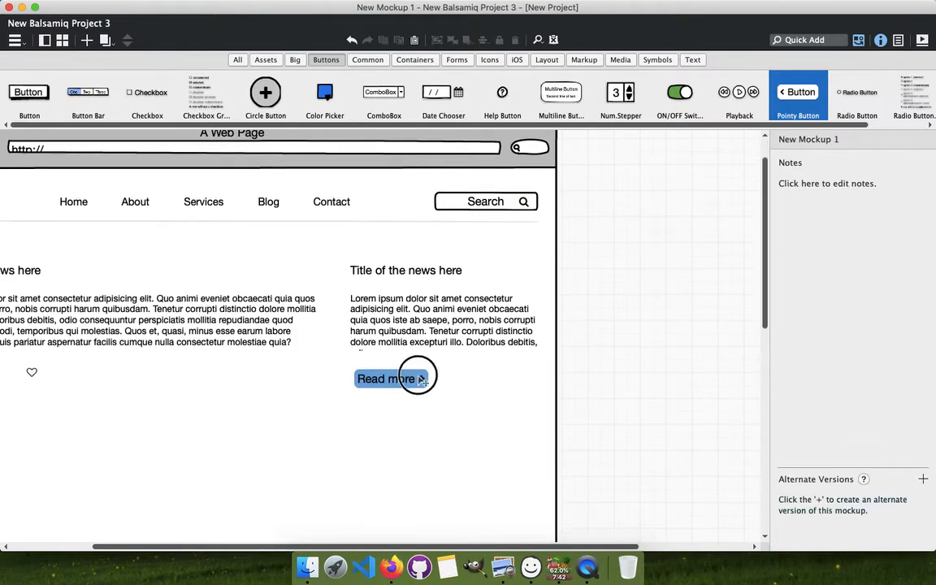
pyautogui.click(843, 350)
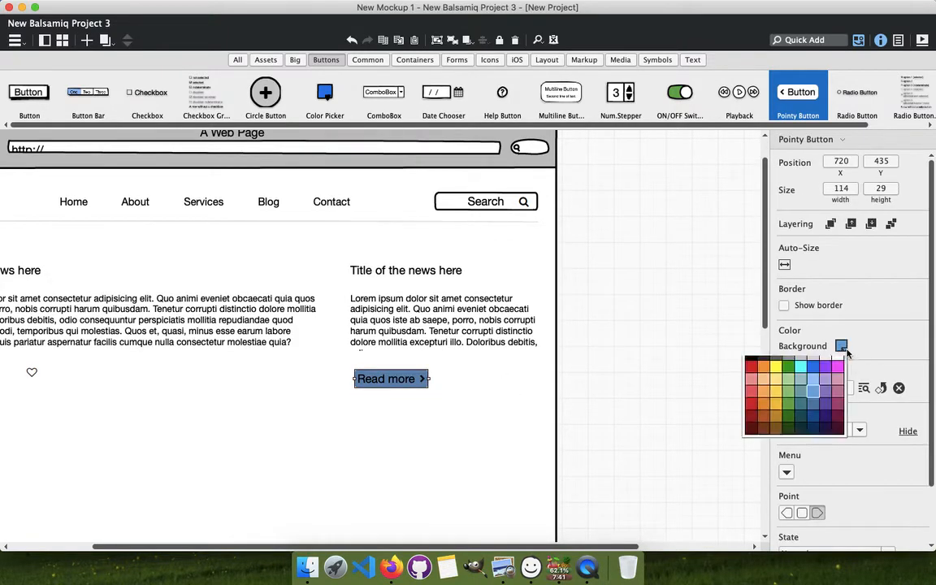
pyautogui.click(815, 452)
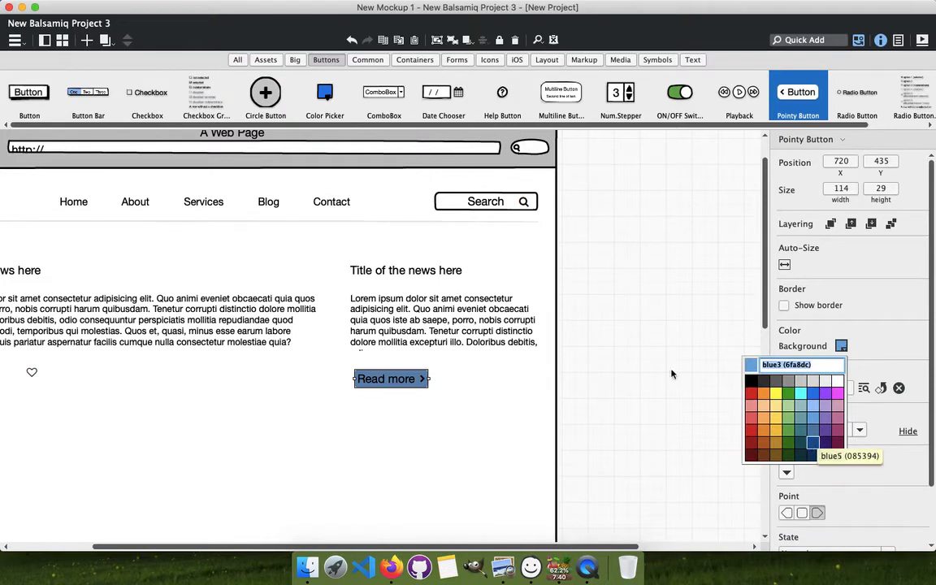
pyautogui.click(361, 393)
# Try blue4 (597eaa) as the Read more button's background and restore it to blue3 (6fa8dc).
pyautogui.click(387, 379)
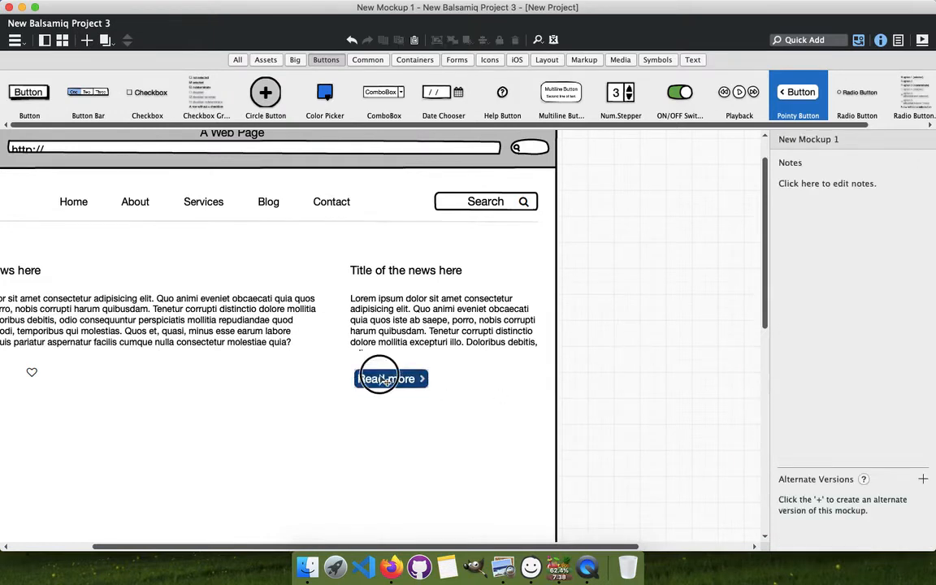
pyautogui.click(842, 347)
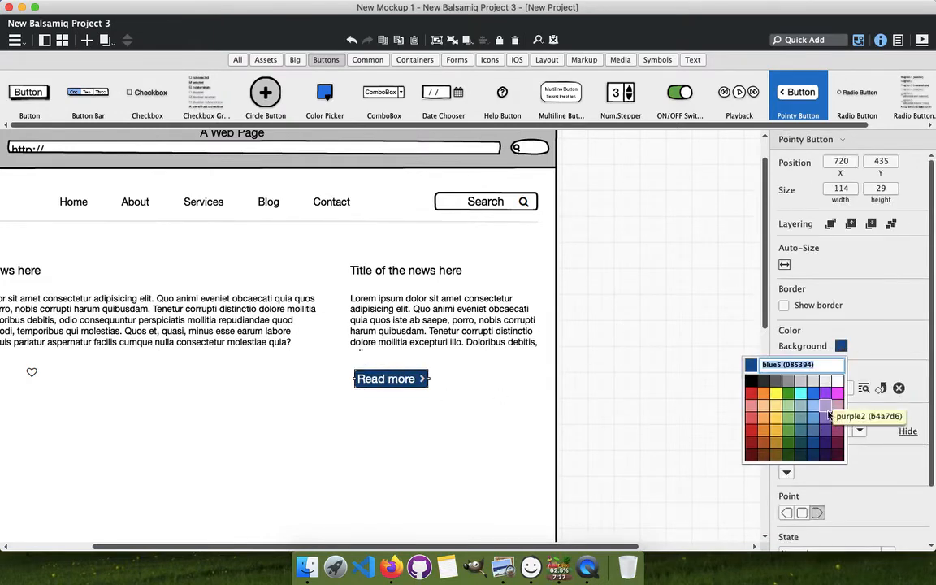
pyautogui.click(813, 430)
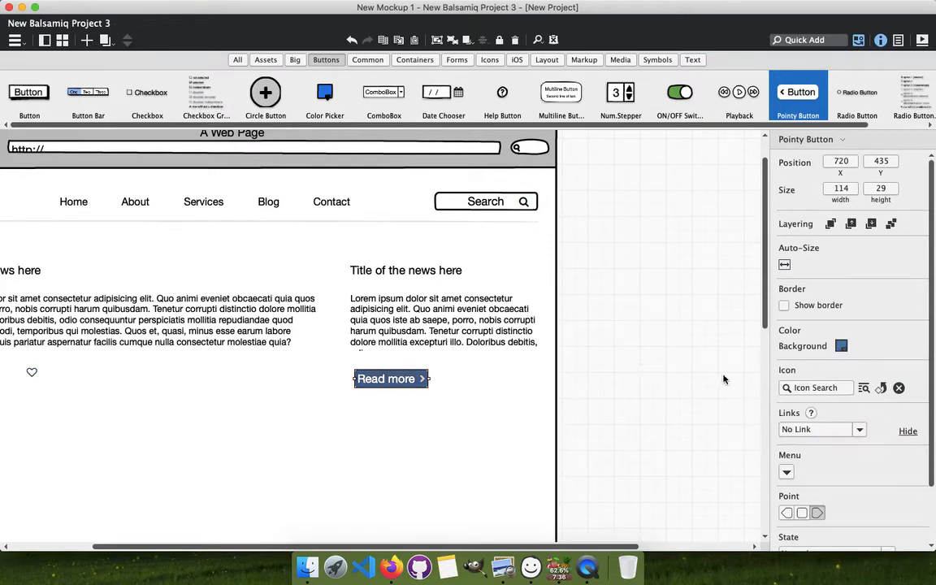
pyautogui.click(845, 347)
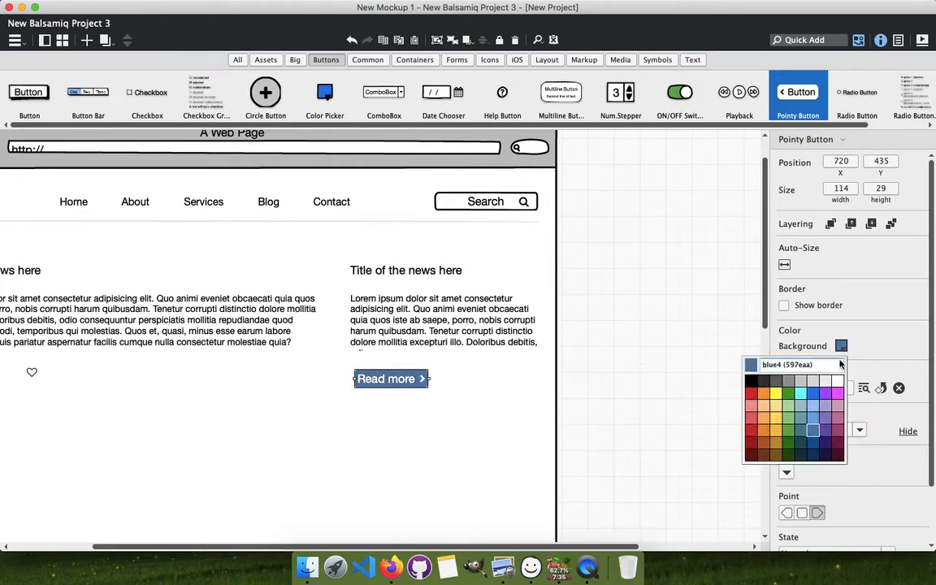
pyautogui.click(815, 422)
pyautogui.click(633, 355)
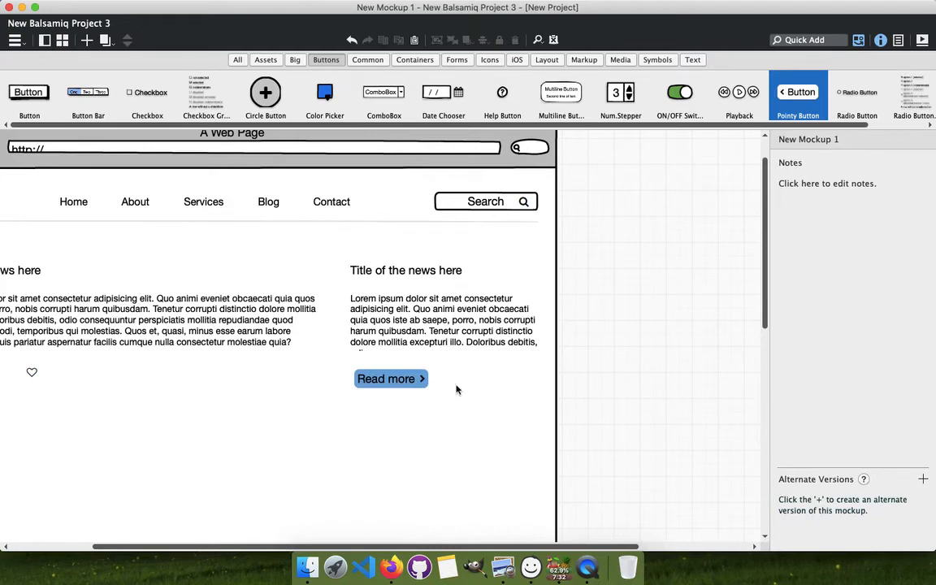
# Left-align the Read more button with the second-column paragraph and title.
pyautogui.click(372, 383)
pyautogui.keyDown('shift'); pyautogui.click(368, 328); pyautogui.keyUp('shift')
pyautogui.keyDown('shift'); pyautogui.click(365, 270); pyautogui.keyUp('shift')
pyautogui.click(785, 164)
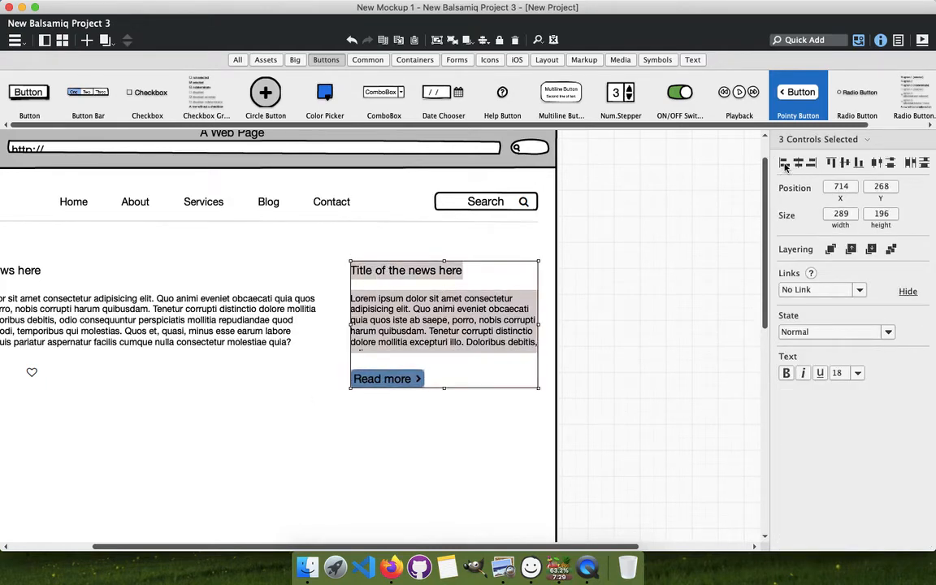
pyautogui.click(648, 337)
# Move the Read more button up closer to its paragraph, to X 714, Y 415.
pyautogui.click(381, 380)
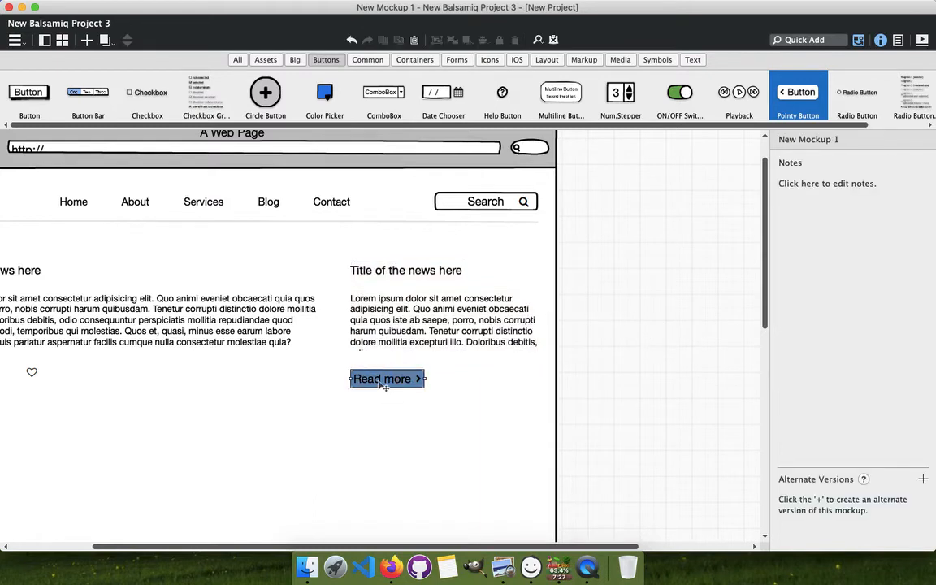
pyautogui.moveTo(385, 386); pyautogui.dragTo(392, 380)
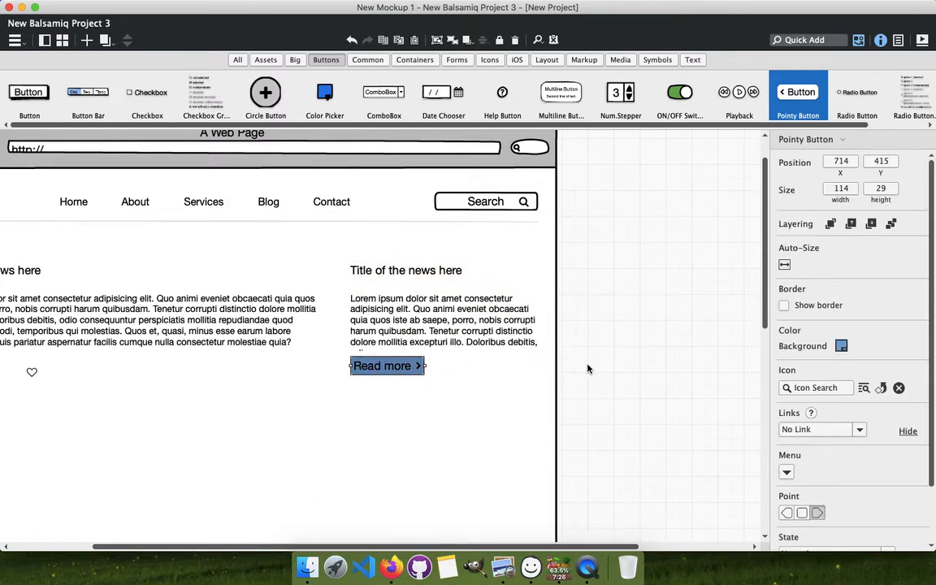
pyautogui.click(645, 336)
# Group the second-column title, paragraph and Read more button, and place a duplicate of the group below it at X 714, Y 488.
pyautogui.moveTo(329, 243); pyautogui.dragTo(578, 455)
pyautogui.press('super+g')
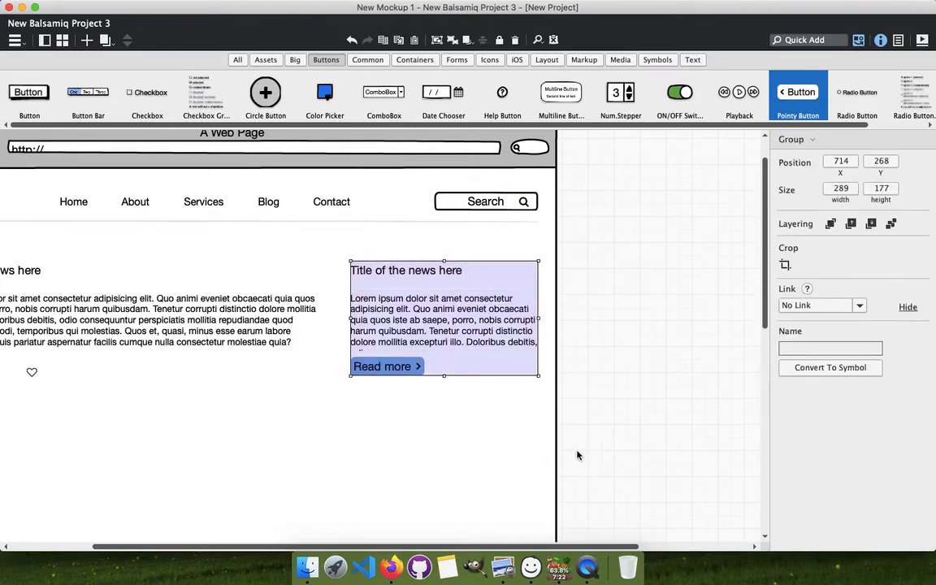
pyautogui.press('super+d')
pyautogui.hotkey('shift', 'Down')
pyautogui.hotkey('shift', 'Down')
pyautogui.hotkey('shift', 'Down')
pyautogui.hotkey('shift', 'Down')
pyautogui.hotkey('shift', 'Down')
pyautogui.hotkey('shift', 'Down')
pyautogui.hotkey('shift', 'Down')
pyautogui.hotkey('shift', 'Down')
pyautogui.hotkey('shift', 'Down')
pyautogui.hotkey('shift', 'Down')
pyautogui.hotkey('shift', 'Down')
pyautogui.hotkey('shift', 'Down')
pyautogui.hotkey('shift', 'Down')
pyautogui.hotkey('shift', 'Down')
pyautogui.hotkey('shift', 'Down')
pyautogui.hotkey('shift', 'Down')
pyautogui.hotkey('shift', 'Down')
pyautogui.hotkey('shift', 'Down')
pyautogui.hotkey('shift', 'Down')
pyautogui.hotkey('shift', 'Down')
pyautogui.hotkey('shift', 'Down')
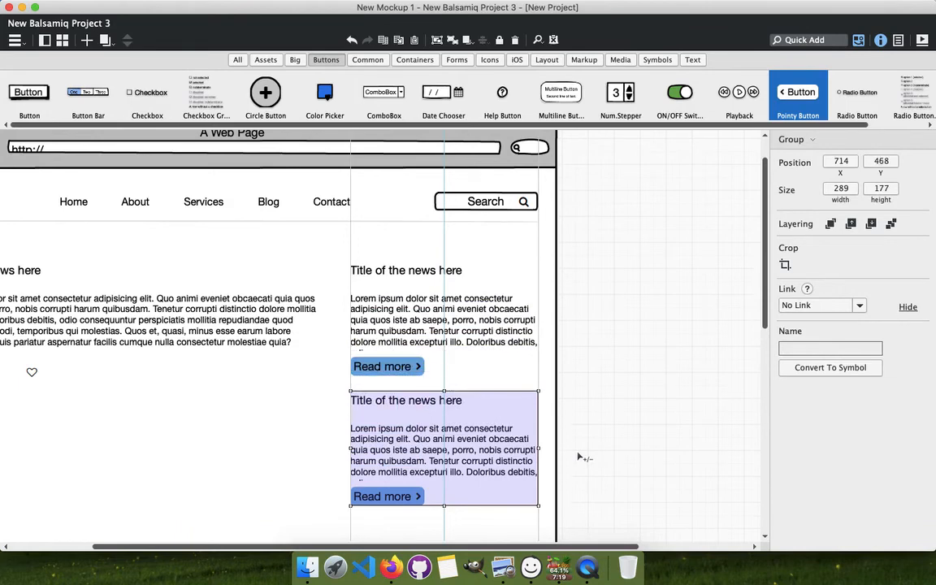
# Add a third copy of the second-column news group below the other two, at X 714, Y 698.
pyautogui.scroll(-1, 595, 405)
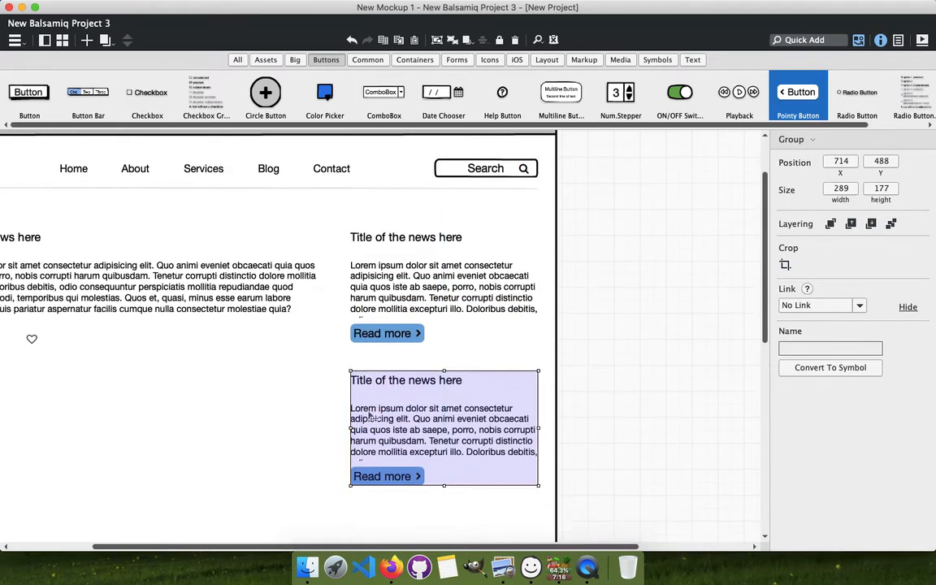
pyautogui.moveTo(414, 422); pyautogui.dragTo(414, 468)
pyautogui.hotkey('shift', 'Down')
pyautogui.hotkey('shift', 'Down')
pyautogui.hotkey('shift', 'Down')
pyautogui.hotkey('shift', 'Down')
pyautogui.hotkey('shift', 'Down')
pyautogui.hotkey('shift', 'Down')
pyautogui.hotkey('shift', 'Down')
pyautogui.hotkey('shift', 'Down')
pyautogui.hotkey('shift', 'Down')
pyautogui.hotkey('shift', 'Down')
pyautogui.hotkey('shift', 'Down')
pyautogui.hotkey('shift', 'Down')
pyautogui.hotkey('shift', 'Down')
pyautogui.hotkey('shift', 'Down')
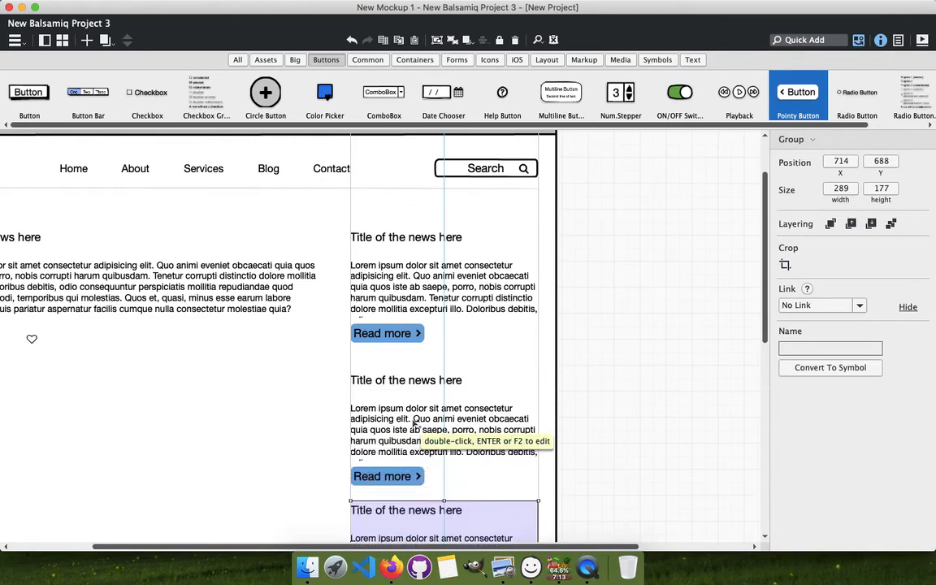
# Distribute the three second-column news groups evenly in the vertical direction.
pyautogui.click(355, 385)
pyautogui.keyDown('shift'); pyautogui.click(367, 266); pyautogui.keyUp('shift')
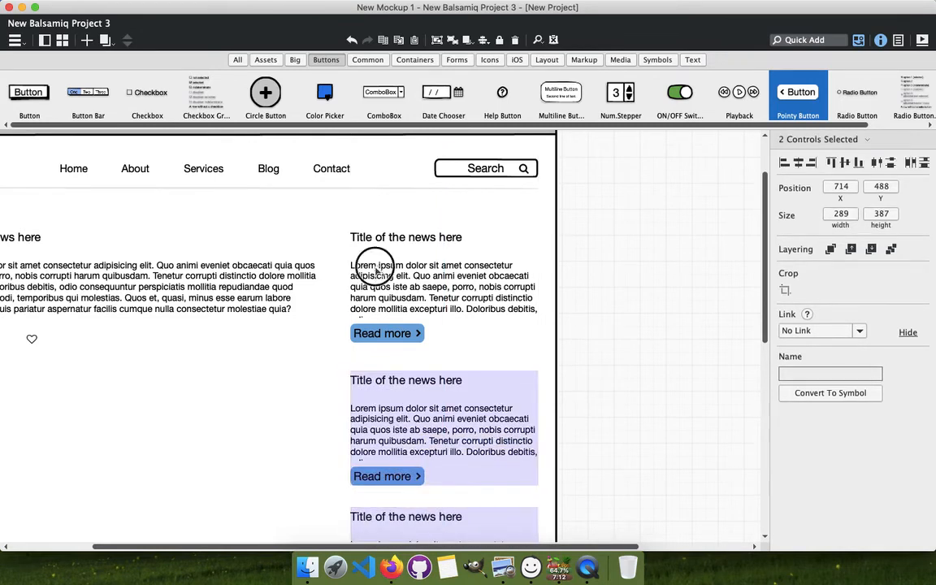
pyautogui.click(924, 163)
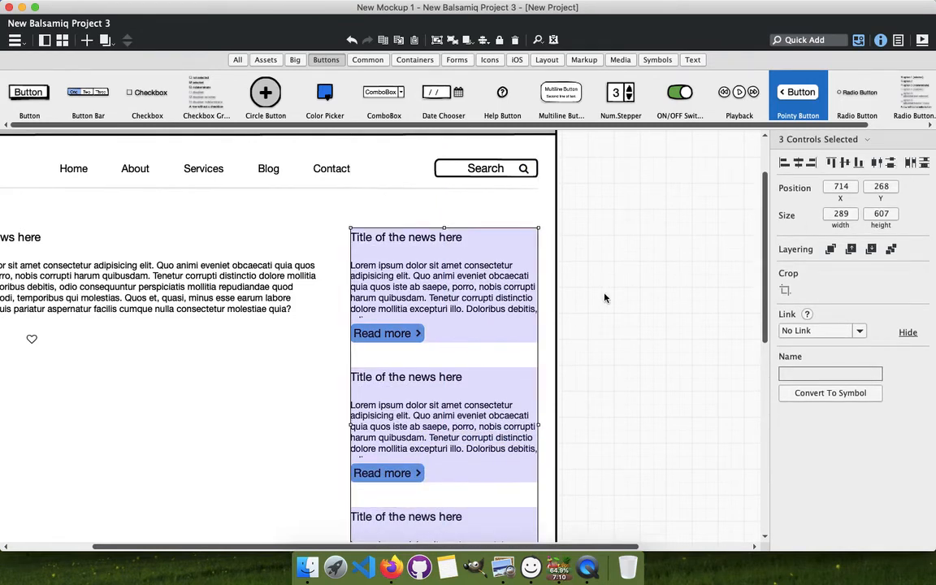
pyautogui.click(627, 344)
pyautogui.scroll(-3, 627, 345)
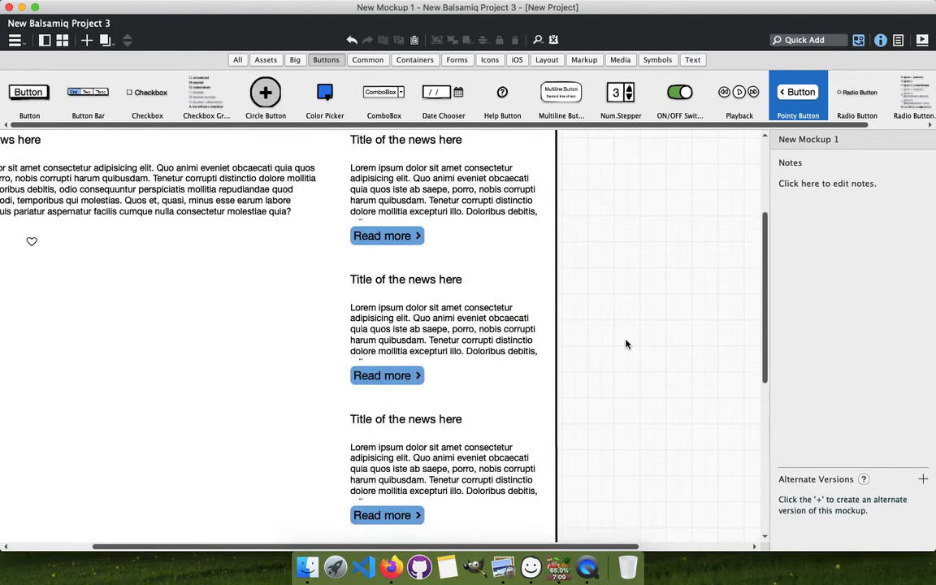
# Check the article list on the reference page in the browser, and group the first-column title, paragraph and social icons.
pyautogui.hotkey('ctrl', 'Right')
pyautogui.scroll(-5, 623, 339)
pyautogui.scroll(5, 577, 429)
pyautogui.scroll(-10, 128, 398)
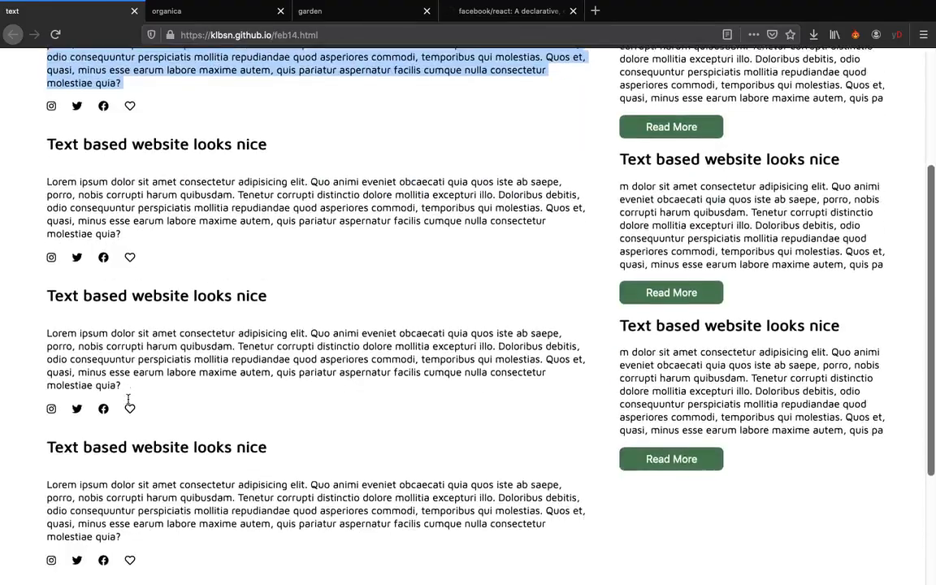
pyautogui.hotkey('ctrl', 'Left')
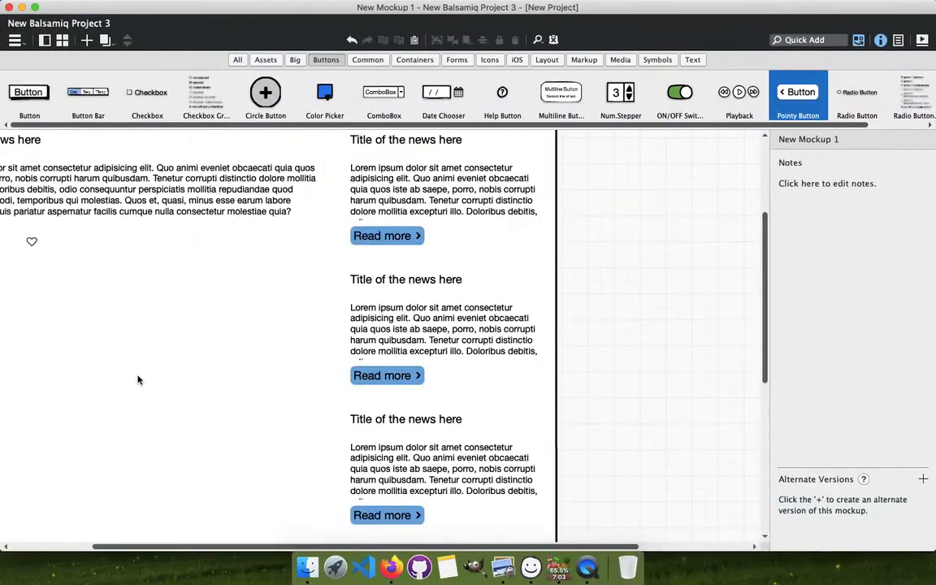
pyautogui.moveTo(102, 365); pyautogui.dragTo(368, 418)
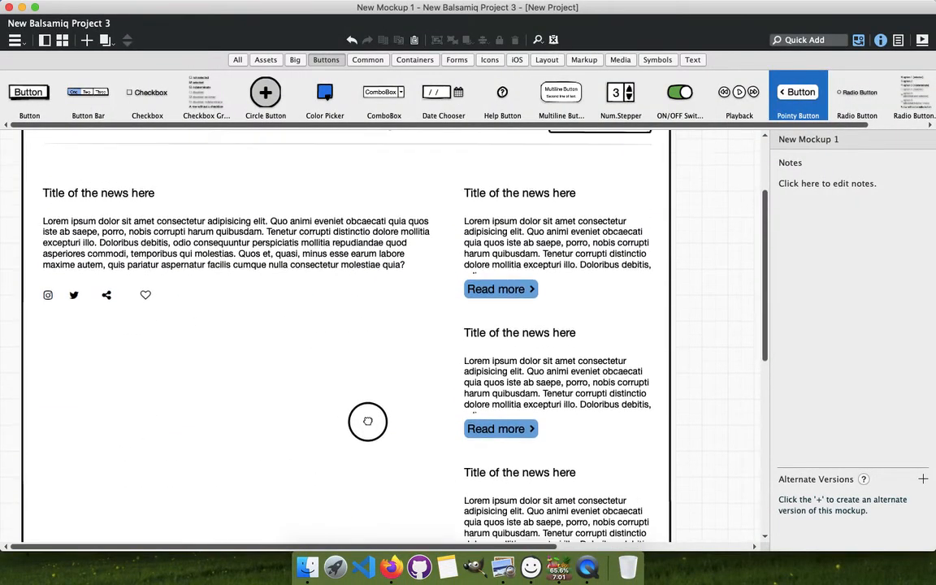
pyautogui.moveTo(34, 179); pyautogui.dragTo(444, 373)
pyautogui.press('super+g')
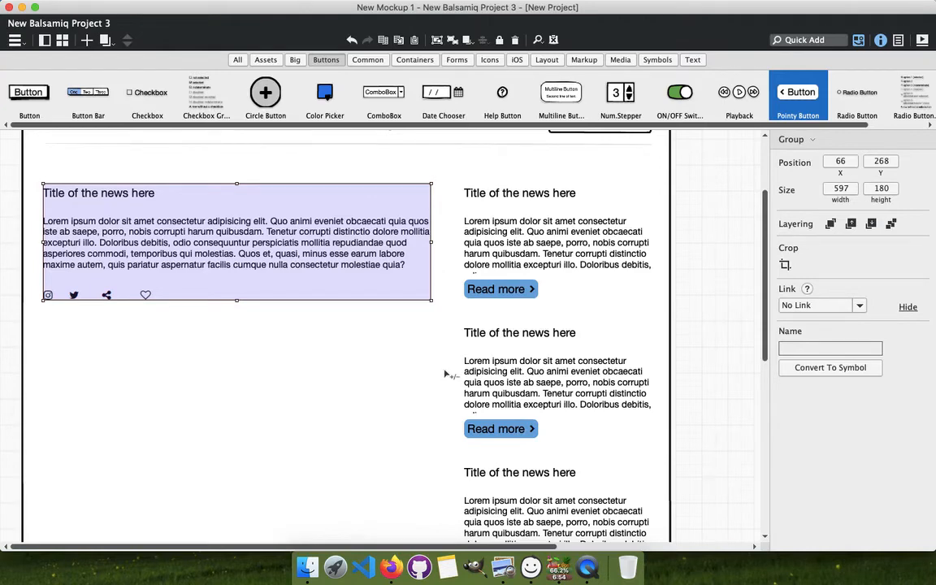
# Duplicate the first-column article group and place the copy below it at X 66, Y 478.
pyautogui.hotkey('shift', 'Down')
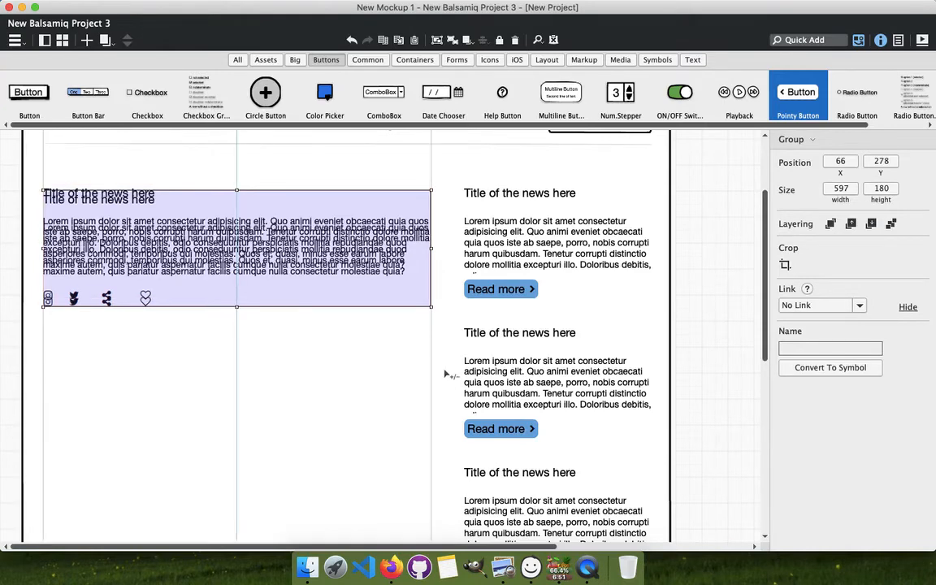
pyautogui.hotkey('shift', 'Down')
pyautogui.hotkey('shift', 'Down')
pyautogui.hotkey('shift', 'Down')
pyautogui.hotkey('shift', 'Down')
pyautogui.hotkey('shift', 'Down')
pyautogui.hotkey('shift', 'Down')
pyautogui.hotkey('shift', 'Down')
pyautogui.hotkey('shift', 'Down')
pyautogui.hotkey('shift', 'Down')
pyautogui.hotkey('shift', 'Down')
pyautogui.hotkey('shift', 'Down')
pyautogui.hotkey('shift', 'Down')
pyautogui.hotkey('shift', 'Down')
pyautogui.hotkey('shift', 'Down')
pyautogui.hotkey('shift', 'Down')
pyautogui.hotkey('shift', 'Down')
pyautogui.hotkey('shift', 'Down')
pyautogui.hotkey('shift', 'Down')
pyautogui.hotkey('shift', 'Down')
pyautogui.hotkey('shift', 'Down')
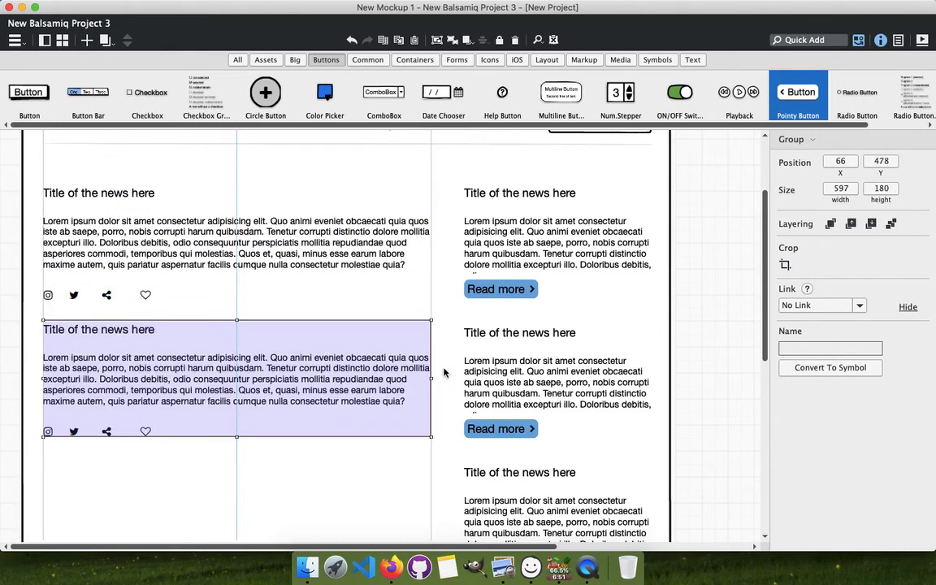
# Duplicate the second article group and place the new copy below it at X 66, Y 698.
pyautogui.press('super+d')
pyautogui.hotkey('shift', 'Down')
pyautogui.hotkey('shift', 'Down')
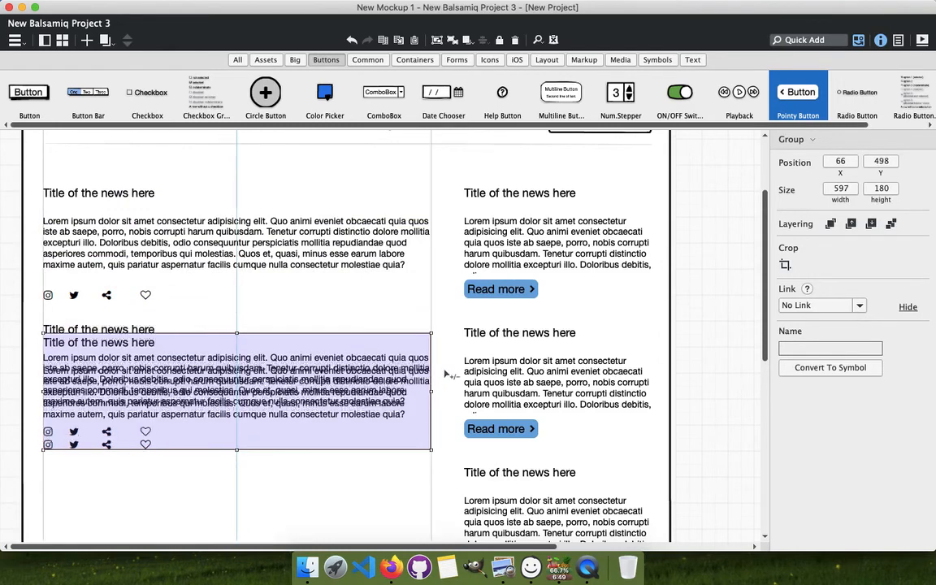
pyautogui.hotkey('shift', 'Down')
pyautogui.hotkey('shift', 'Down')
pyautogui.hotkey('shift', 'Down')
pyautogui.hotkey('shift', 'Down')
pyautogui.hotkey('shift', 'Down')
pyautogui.hotkey('shift', 'Down')
pyautogui.hotkey('shift', 'Down')
pyautogui.hotkey('shift', 'Down')
pyautogui.hotkey('shift', 'Down')
pyautogui.hotkey('shift', 'Down')
pyautogui.hotkey('shift', 'Down')
pyautogui.hotkey('shift', 'Down')
pyautogui.hotkey('shift', 'Down')
pyautogui.hotkey('shift', 'Down')
pyautogui.hotkey('shift', 'Down')
pyautogui.hotkey('shift', 'Down')
pyautogui.hotkey('shift', 'Down')
pyautogui.hotkey('shift', 'Down')
pyautogui.hotkey('shift', 'Down')
pyautogui.hotkey('shift', 'Down')
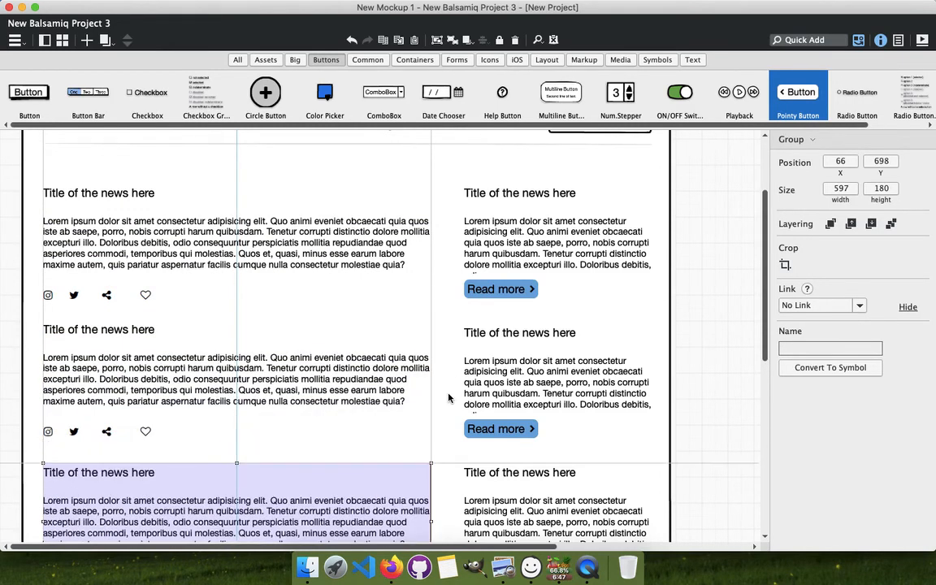
# Copy and paste the third article group, placing the fourth article below it at X 66, Y 918.
pyautogui.press('super+c')
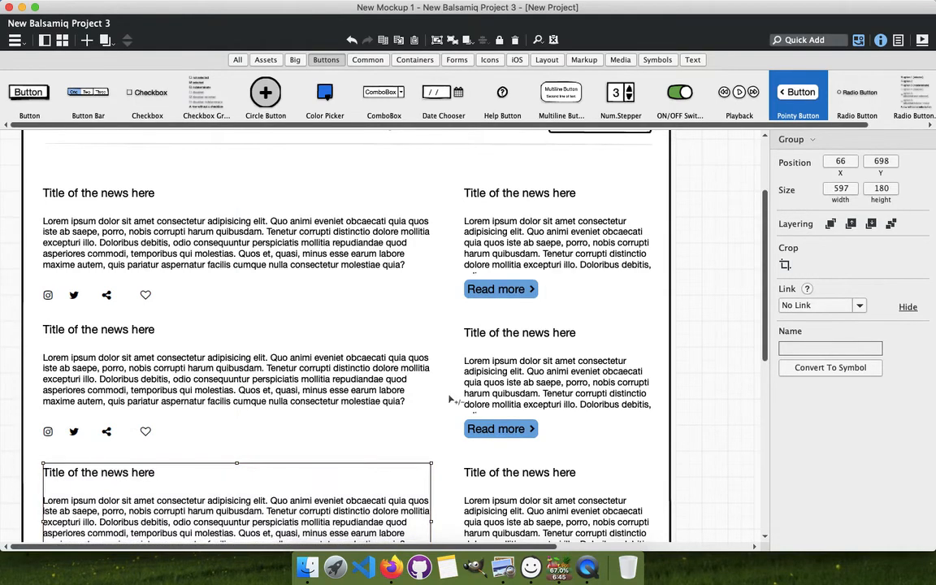
pyautogui.press('super+v')
pyautogui.hotkey('shift', 'Down')
pyautogui.hotkey('shift', 'Down')
pyautogui.hotkey('shift', 'Down')
pyautogui.hotkey('shift', 'Down')
pyautogui.hotkey('shift', 'Down')
pyautogui.hotkey('shift', 'Down')
pyautogui.hotkey('shift', 'Down')
pyautogui.hotkey('shift', 'Down')
pyautogui.hotkey('shift', 'Down')
pyautogui.hotkey('shift', 'Down')
pyautogui.hotkey('shift', 'Down')
pyautogui.hotkey('shift', 'Down')
pyautogui.hotkey('shift', 'Down')
pyautogui.hotkey('shift', 'Down')
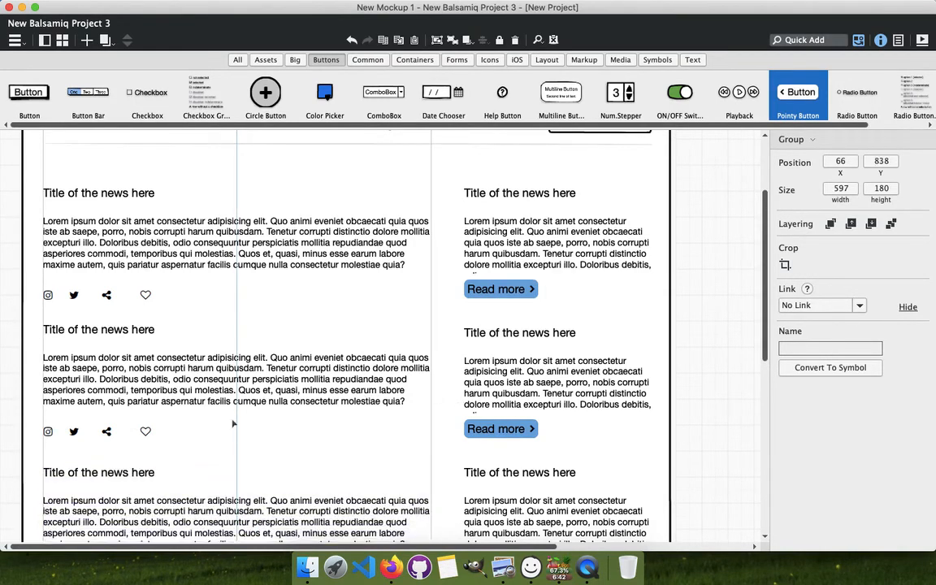
pyautogui.scroll(-3, 233, 423)
pyautogui.hotkey('shift', 'Down')
pyautogui.hotkey('shift', 'Down')
pyautogui.hotkey('shift', 'Down')
pyautogui.hotkey('shift', 'Down')
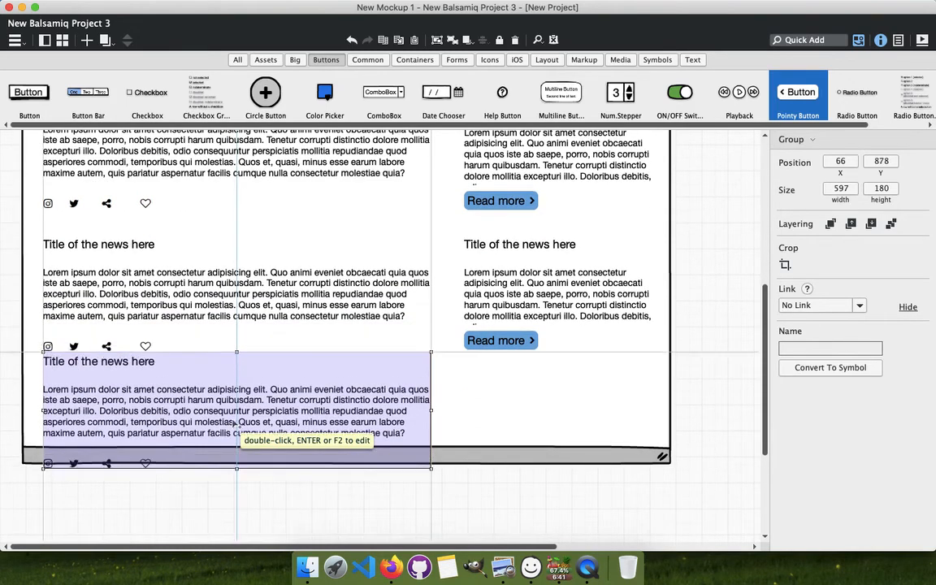
pyautogui.hotkey('shift', 'Down')
pyautogui.hotkey('shift', 'Down')
pyautogui.hotkey('shift', 'Down')
pyautogui.hotkey('shift', 'Down')
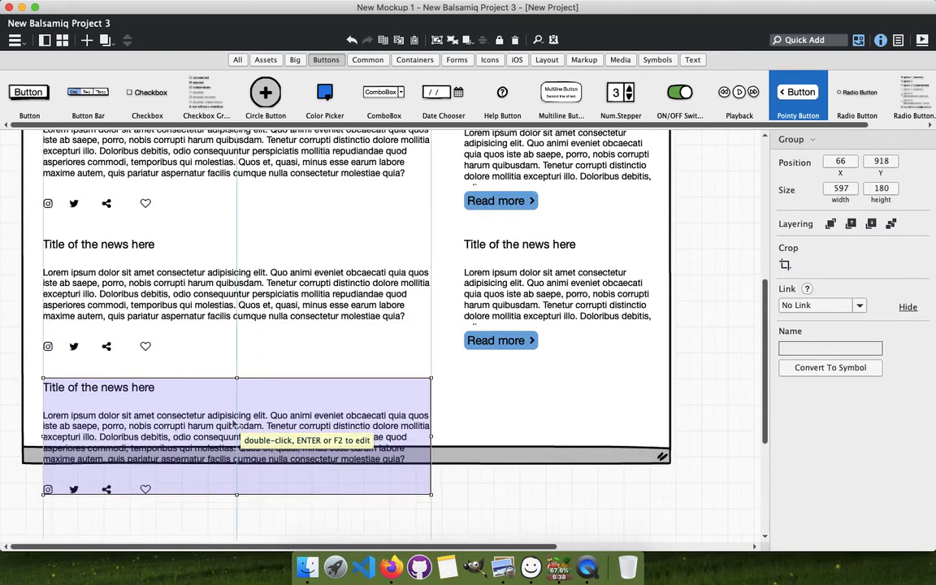
# Select all four first-column article groups and distribute them with equal vertical spacing.
pyautogui.scroll(4, 120, 404)
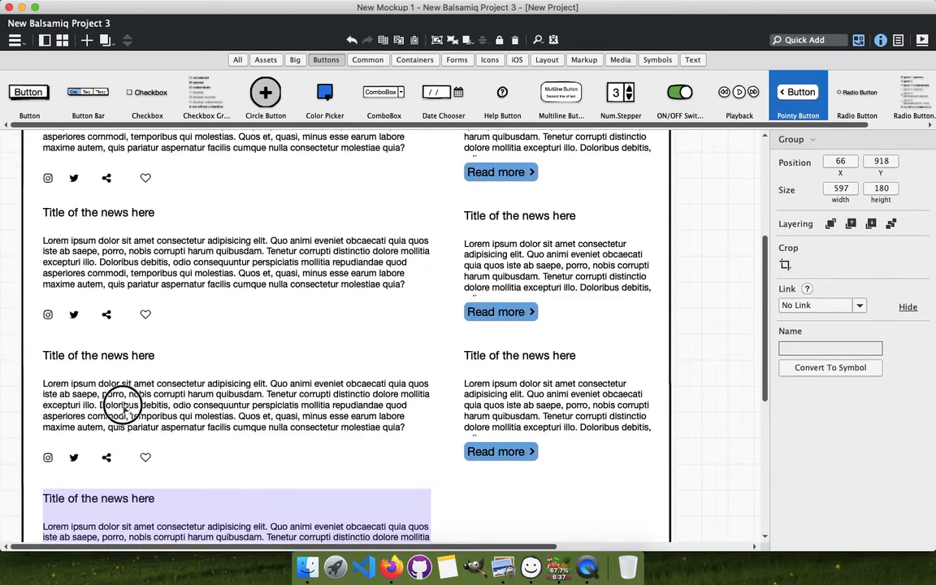
pyautogui.keyDown('shift'); pyautogui.click(121, 404); pyautogui.keyUp('shift')
pyautogui.keyDown('shift'); pyautogui.click(126, 218); pyautogui.keyUp('shift')
pyautogui.scroll(3, 126, 218)
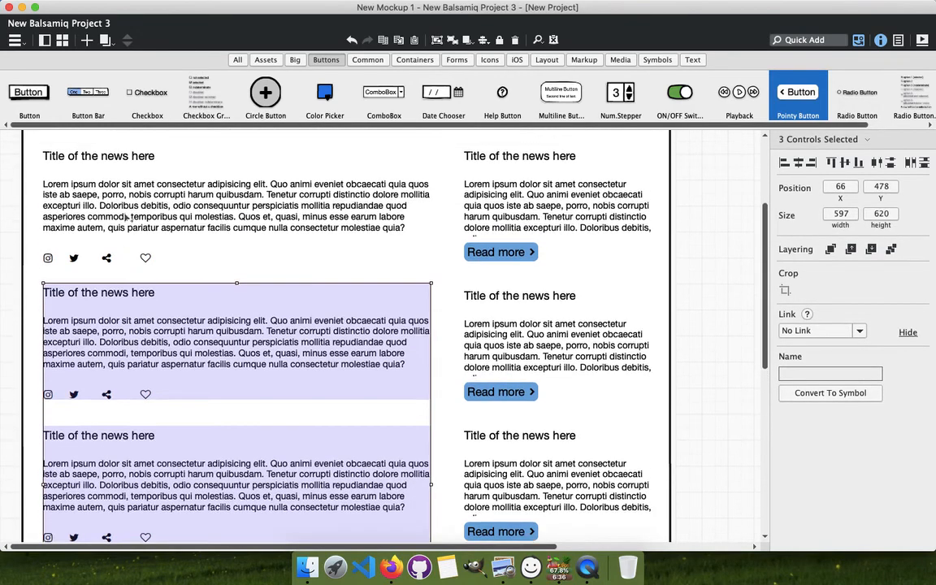
pyautogui.keyDown('shift'); pyautogui.click(126, 218); pyautogui.keyUp('shift')
pyautogui.scroll(2, 126, 218)
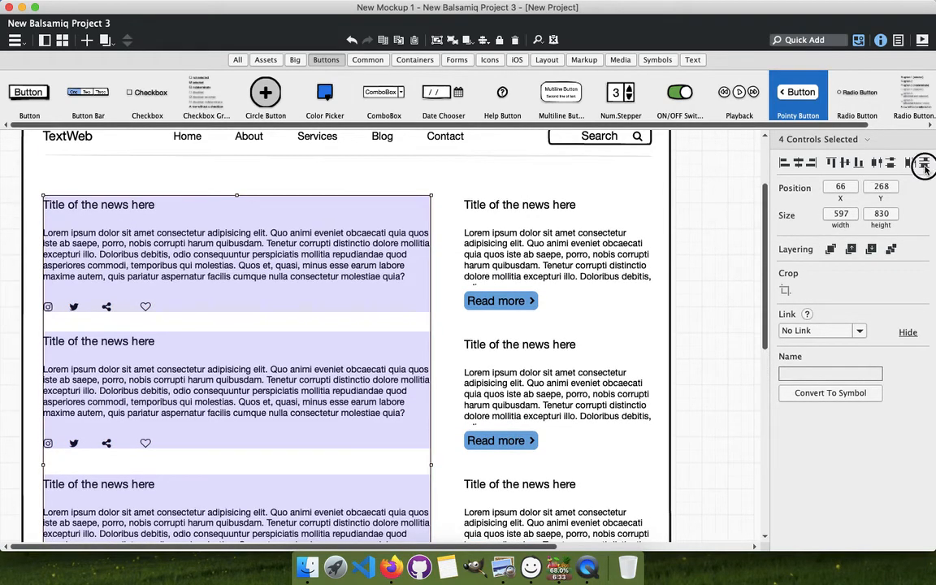
pyautogui.click(736, 245)
# Unlock the browser frame, extend its lower edge to a height of about 1318, and lock it again.
pyautogui.scroll(-5, 492, 322)
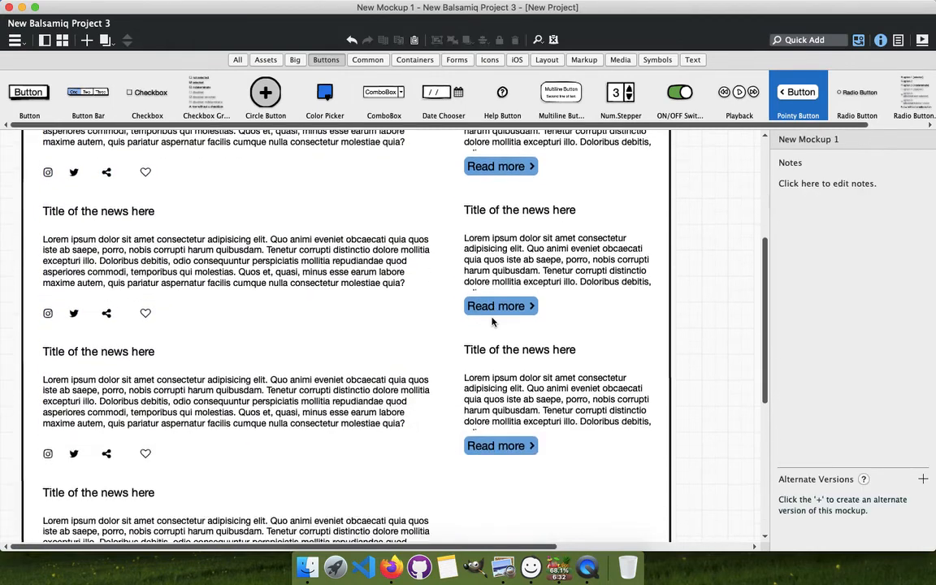
pyautogui.scroll(-4, 492, 322)
pyautogui.rightClick(561, 430)
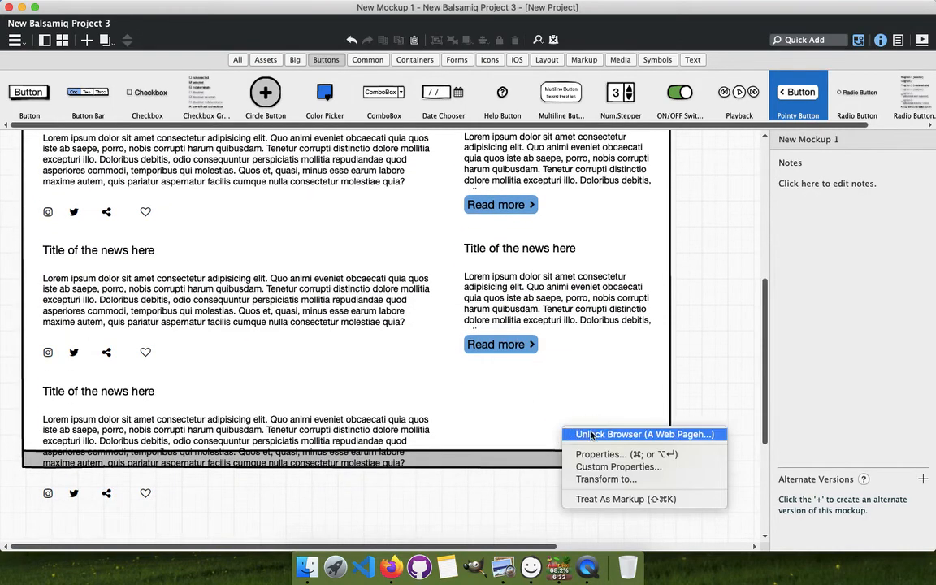
pyautogui.click(591, 435)
pyautogui.click(647, 387)
pyautogui.moveTo(355, 470); pyautogui.dragTo(328, 522)
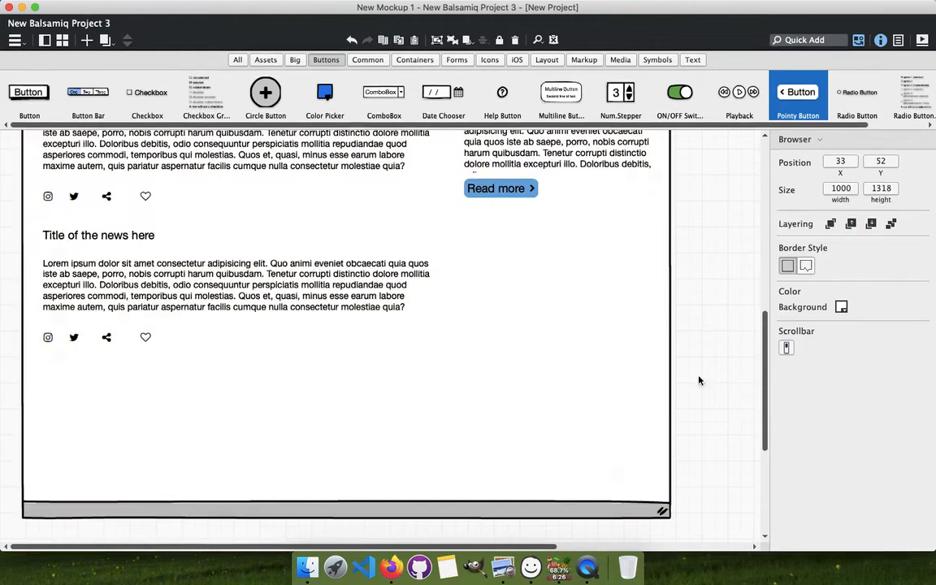
pyautogui.click(700, 380)
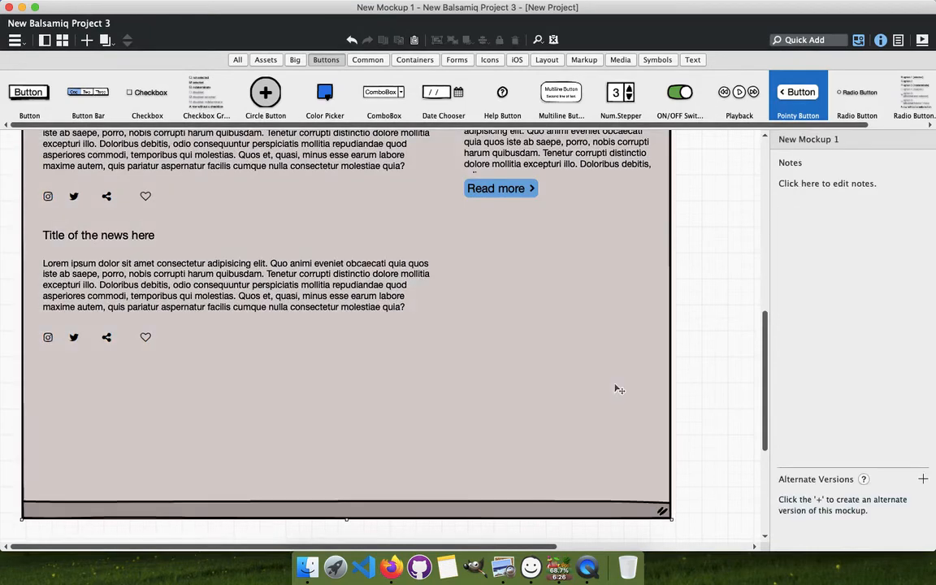
pyautogui.rightClick(615, 389)
pyautogui.click(622, 388)
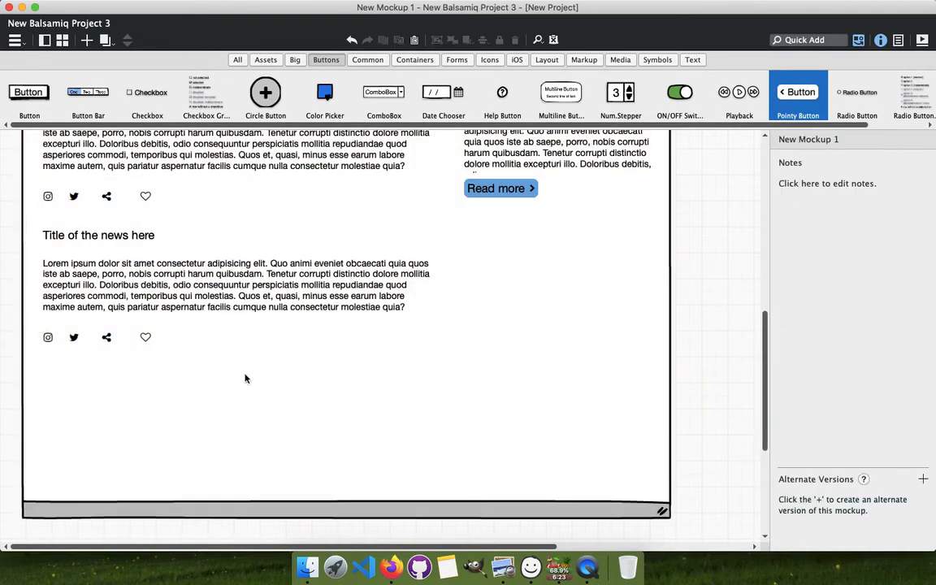
# Add a footer rectangle across the lower end of the browser frame, about 1001 by 161 at X 33, Y 1182.
pyautogui.click(413, 60)
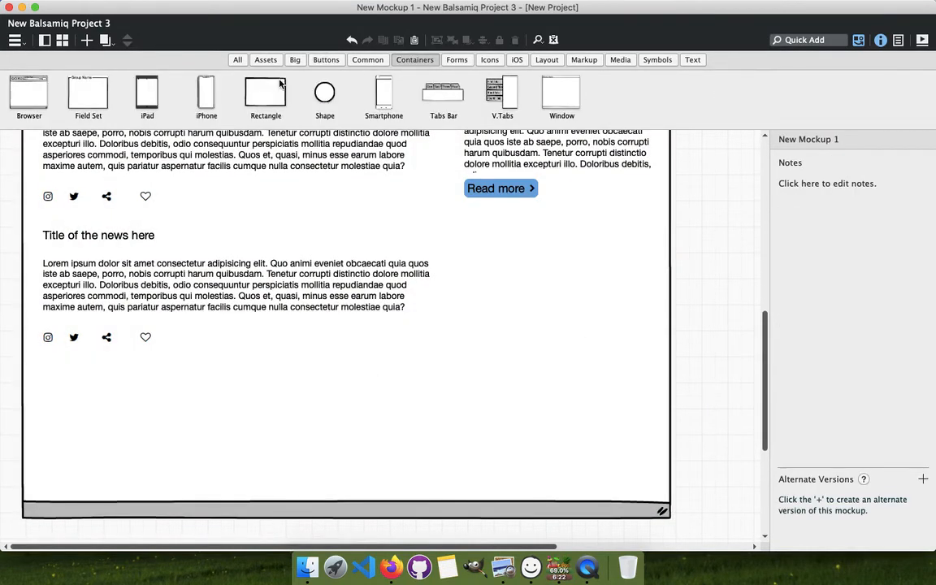
pyautogui.moveTo(252, 99); pyautogui.dragTo(109, 460)
pyautogui.moveTo(173, 479); pyautogui.dragTo(673, 487)
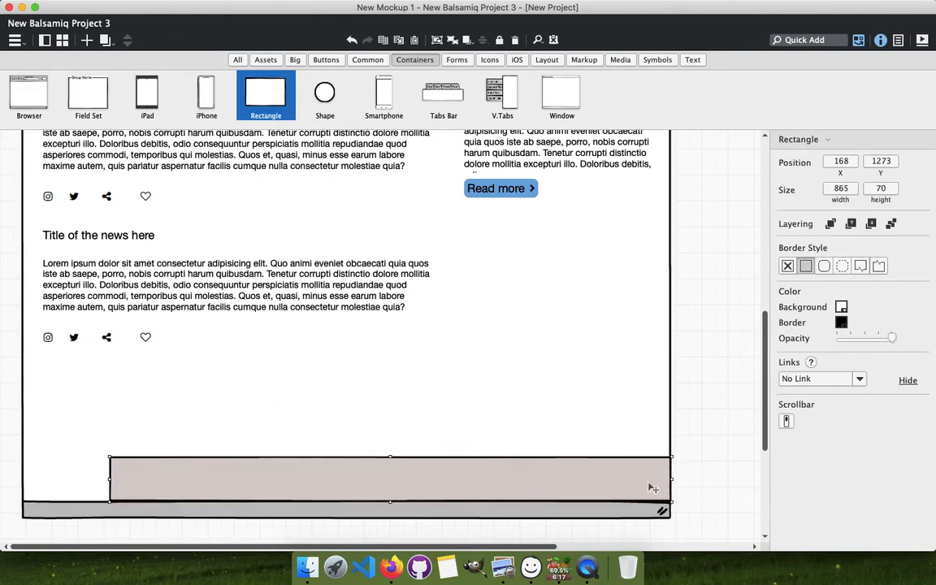
pyautogui.moveTo(111, 477); pyautogui.dragTo(23, 475)
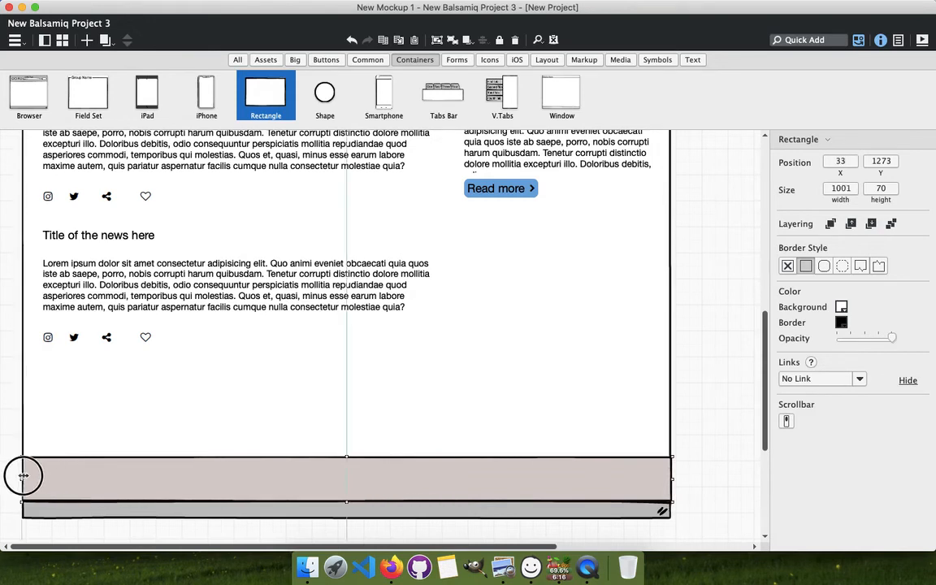
pyautogui.moveTo(347, 458); pyautogui.dragTo(342, 397)
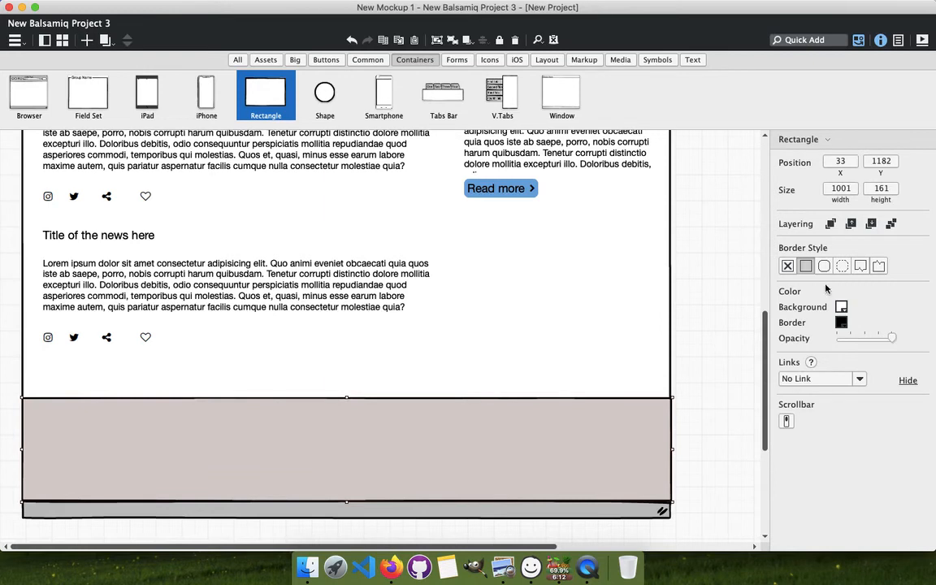
# Remove the footer rectangle's border and trim its width to about 1000 to fit the browser frame.
pyautogui.click(787, 266)
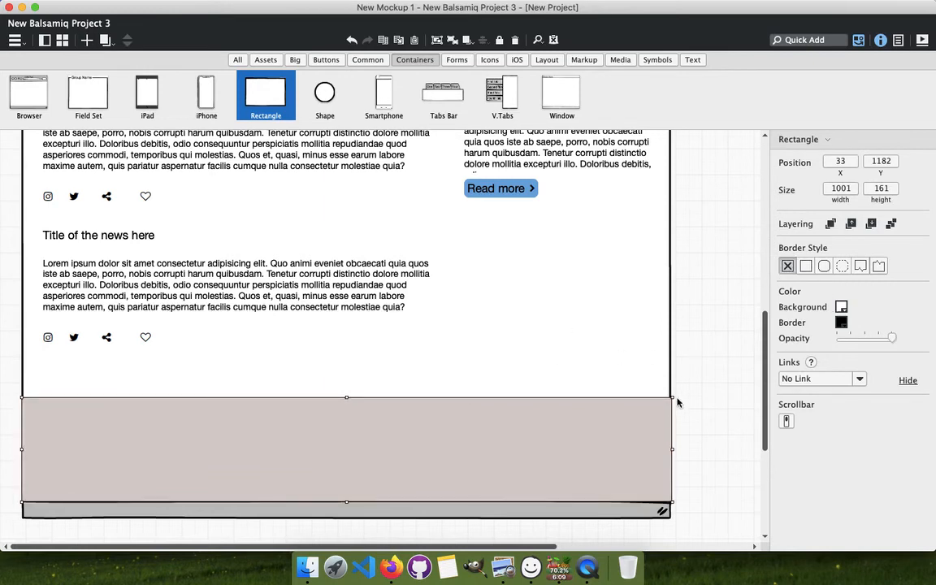
pyautogui.moveTo(671, 453); pyautogui.dragTo(664, 455)
pyautogui.press('super+plus')
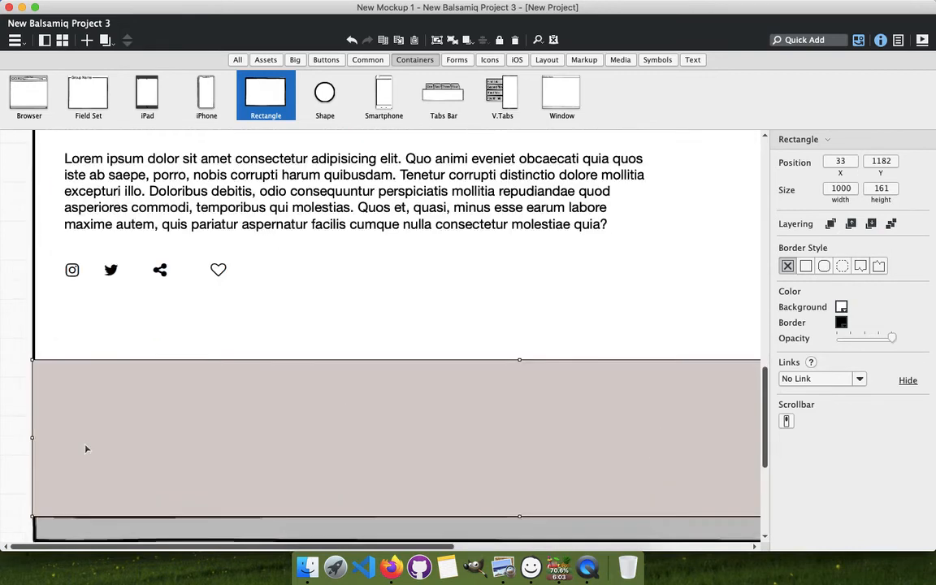
pyautogui.moveTo(34, 437)
pyautogui.mouseDown()
pyautogui.moveTo(42, 447)
pyautogui.moveTo(76, 436)
pyautogui.moveTo(34, 439)
pyautogui.mouseUp()
pyautogui.moveTo(477, 333); pyautogui.dragTo(534, 322)
pyautogui.moveTo(462, 387); pyautogui.dragTo(466, 242)
pyautogui.moveTo(448, 349); pyautogui.dragTo(143, 325)
# Set the footer rectangle's width to 998.
pyautogui.click(837, 189)
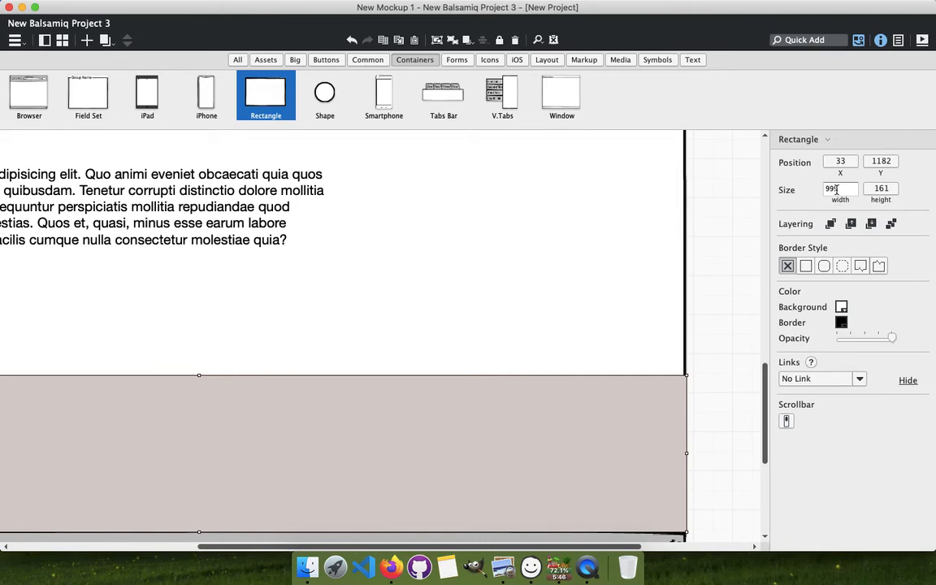
pyautogui.write('999')
pyautogui.press('Return')
pyautogui.click(841, 185)
pyautogui.write('198')
pyautogui.press('Return')
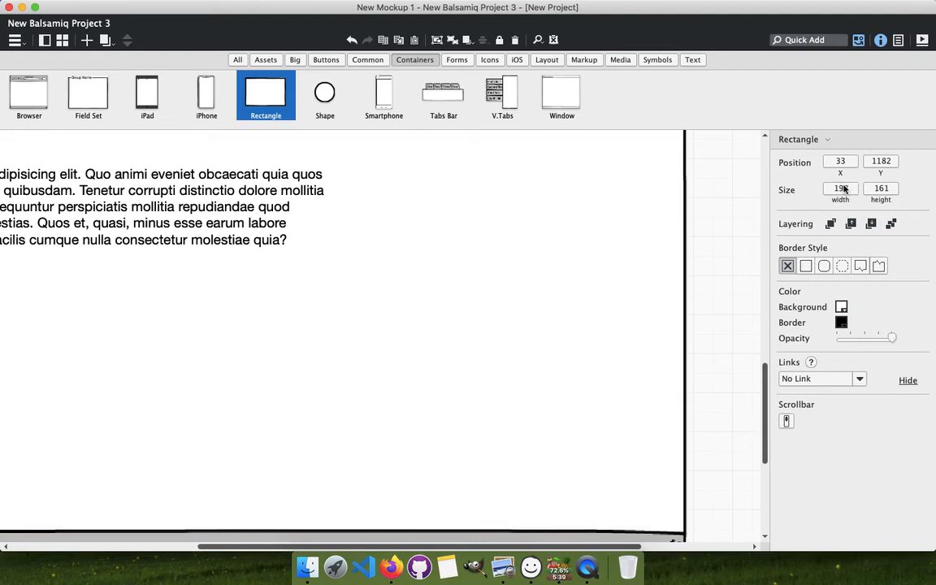
pyautogui.click(842, 191)
pyautogui.press('Return')
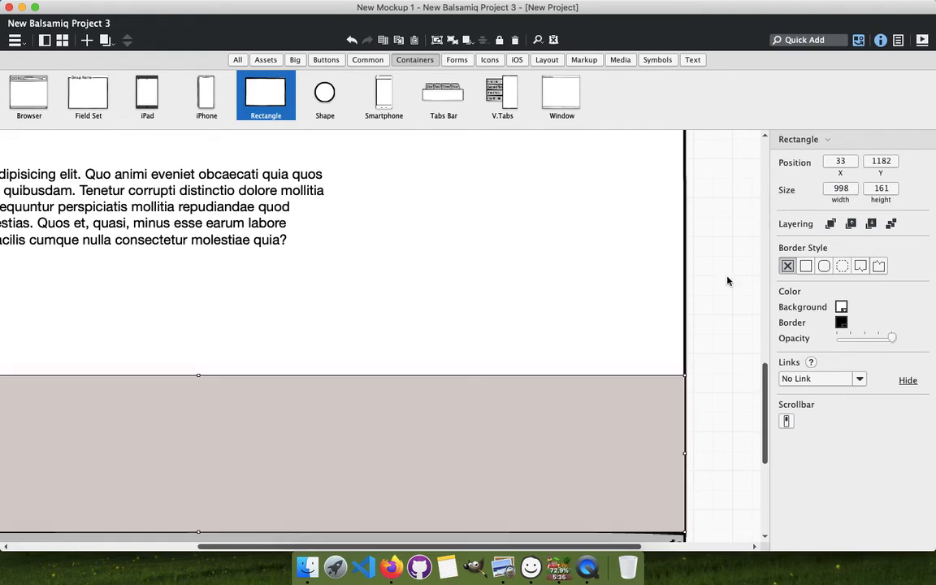
pyautogui.click(755, 259)
# Fill the footer rectangle with a medium light green background.
pyautogui.click(586, 431)
pyautogui.click(842, 309)
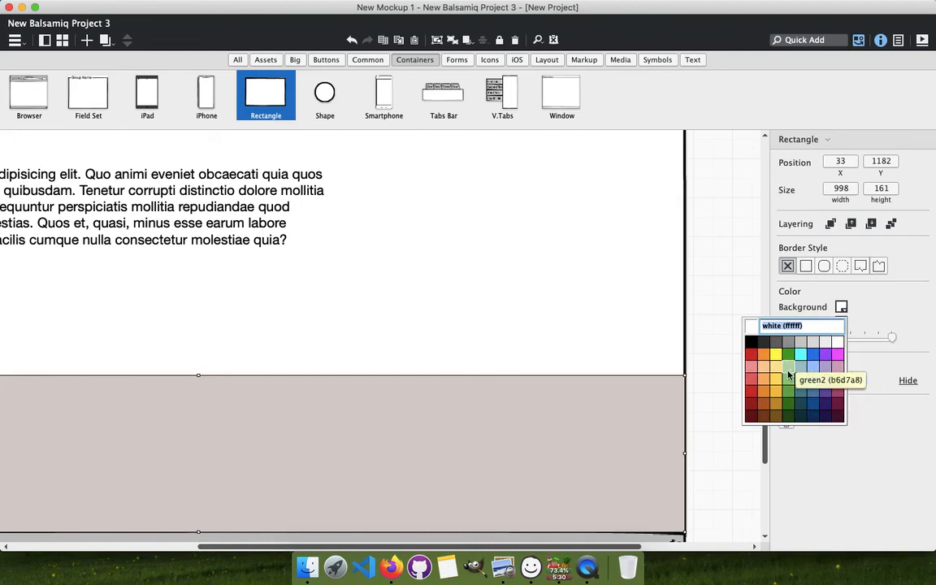
pyautogui.click(788, 379)
pyautogui.click(651, 318)
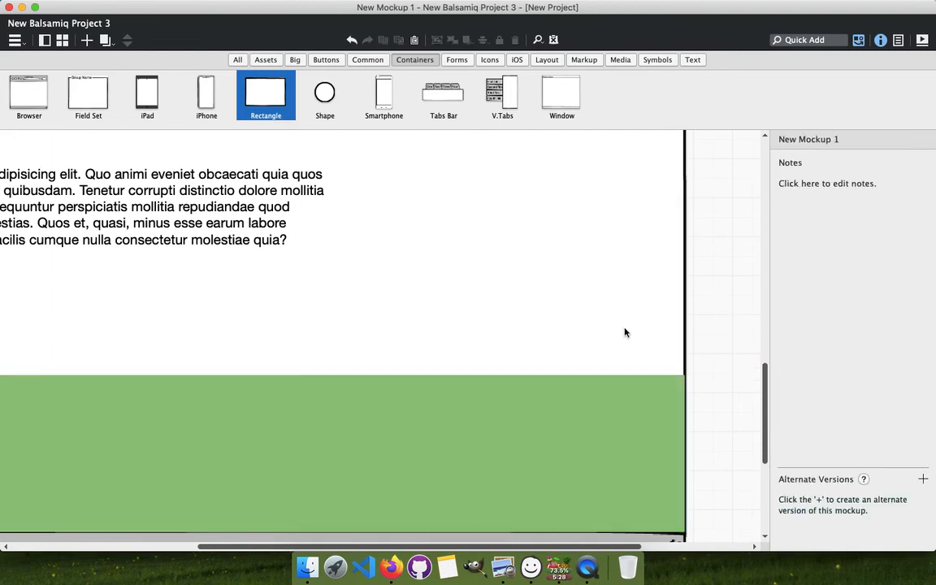
# Pull in the left edge of the green footer to X 35, making it 996 wide inside the browser frame.
pyautogui.scroll(-2, 562, 333)
pyautogui.hscroll(-5, 569, 366)
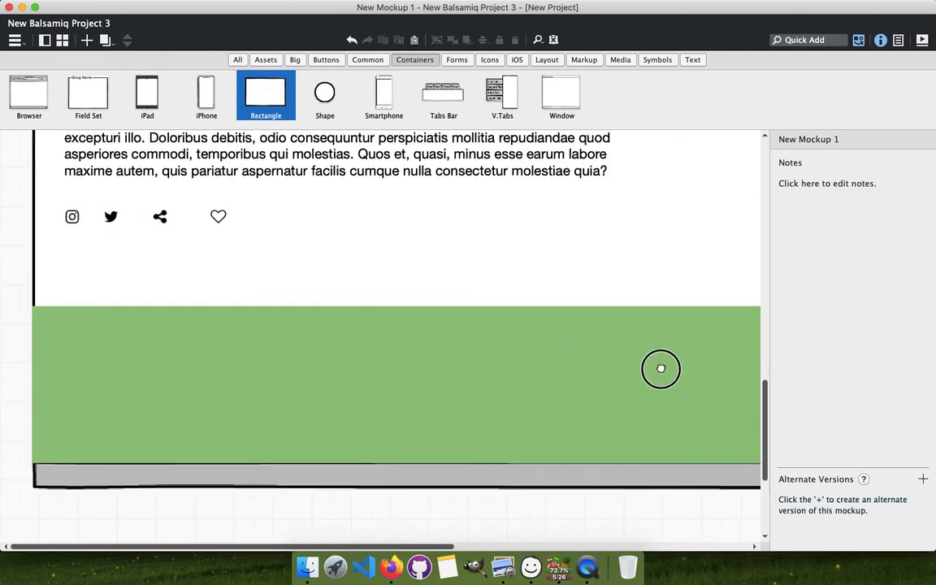
pyautogui.hscroll(2, 415, 403)
pyautogui.scroll(1, 415, 404)
pyautogui.press('super+minus')
pyautogui.moveTo(424, 353); pyautogui.dragTo(535, 370)
pyautogui.click(152, 355)
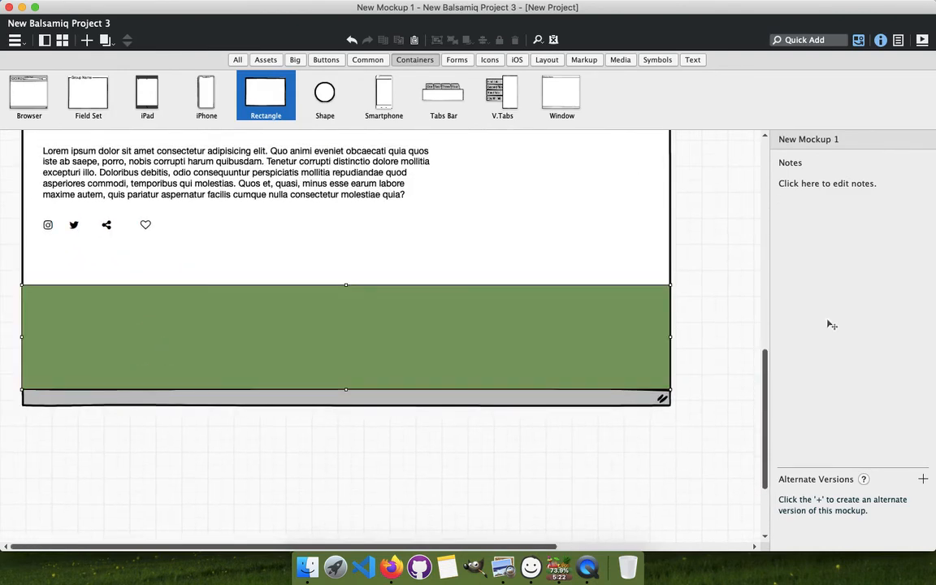
pyautogui.moveTo(18, 337); pyautogui.dragTo(21, 334)
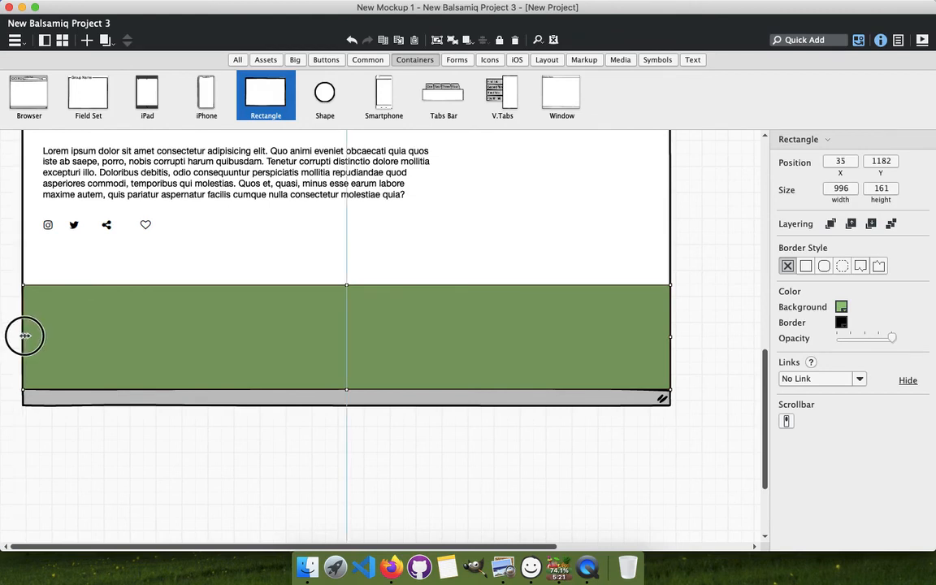
pyautogui.click(370, 451)
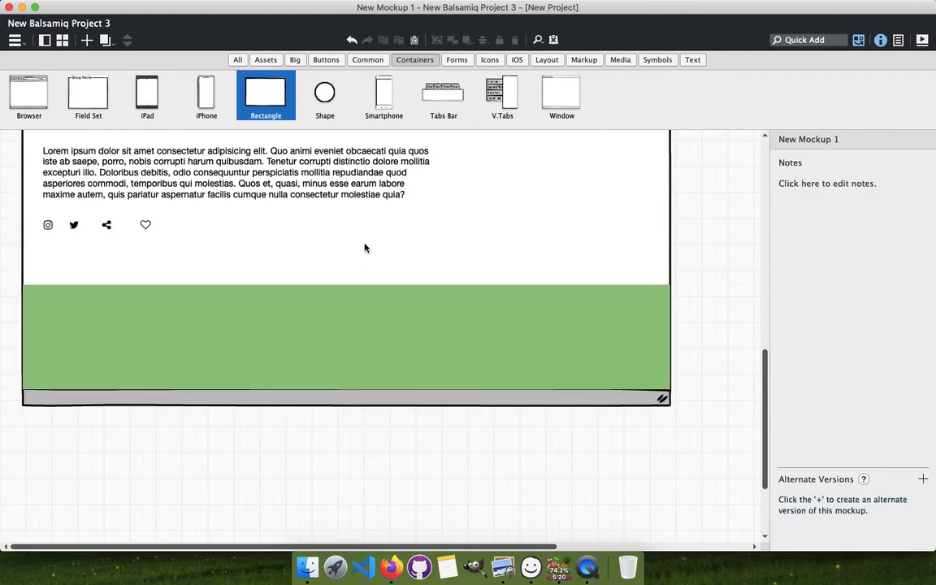
# Place an icon in the middle of the green footer and change it to the solid Heart icon.
pyautogui.click(146, 227)
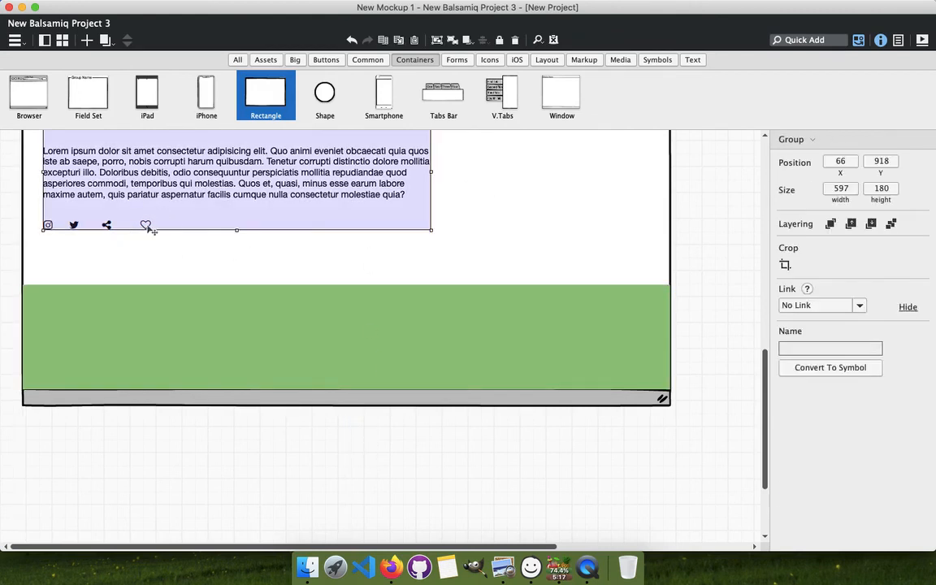
pyautogui.click(489, 60)
pyautogui.moveTo(423, 95); pyautogui.dragTo(329, 327)
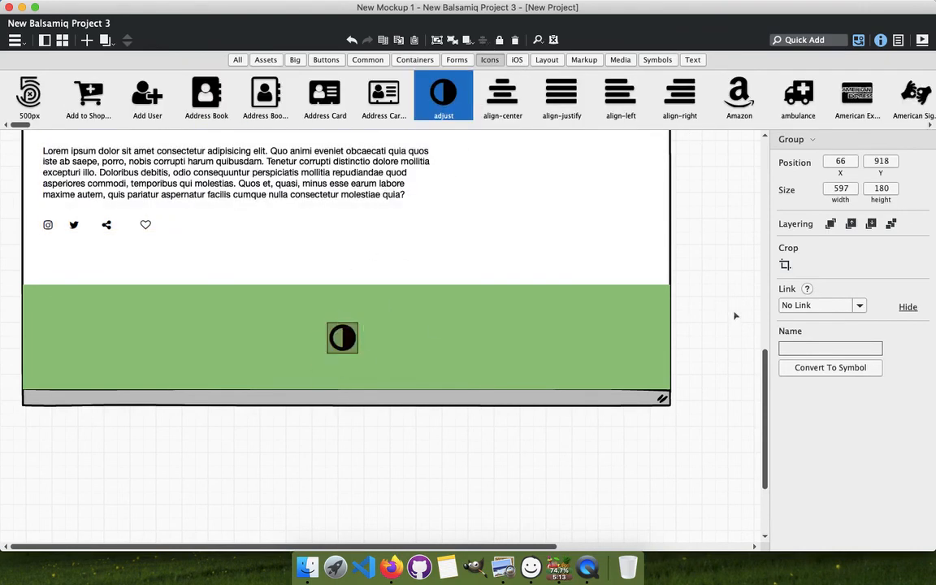
pyautogui.click(816, 346)
pyautogui.write('hear')
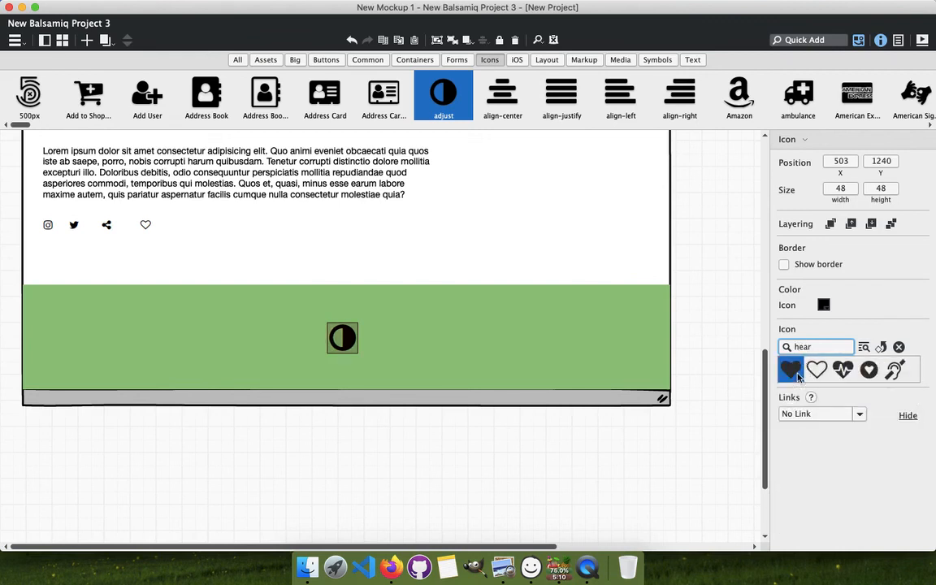
pyautogui.click(792, 369)
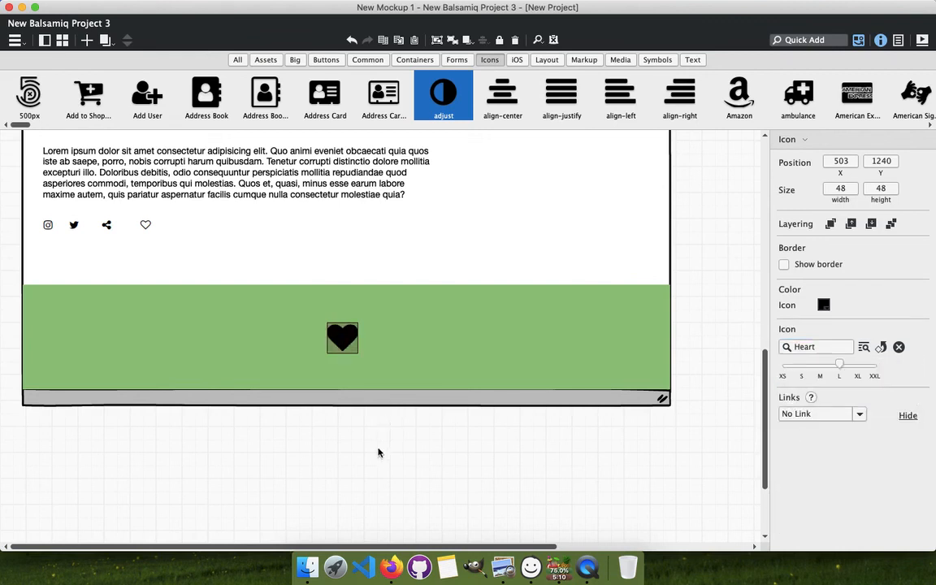
# Colour the footer heart white, reduce it to size S, and place it at X 521, Y 1250.
pyautogui.click(822, 307)
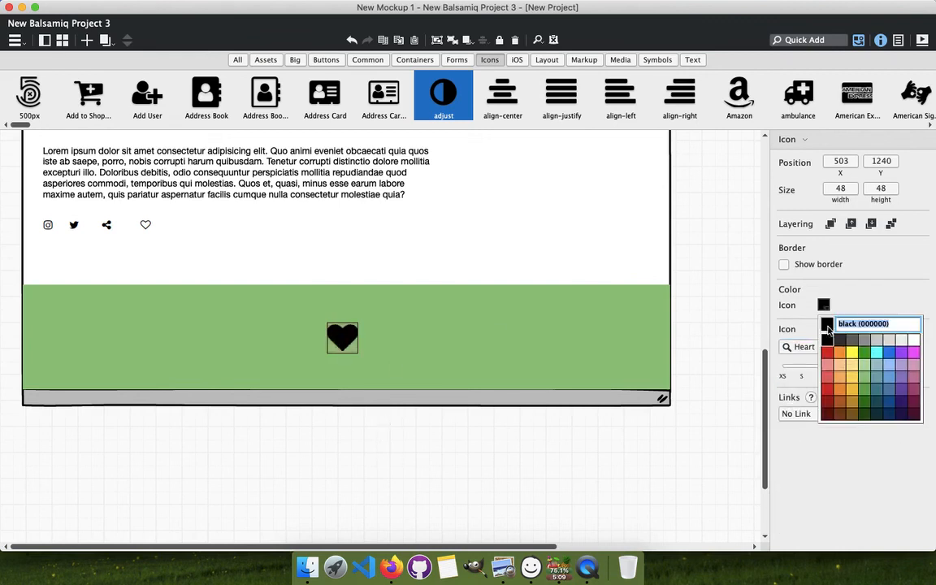
pyautogui.click(909, 337)
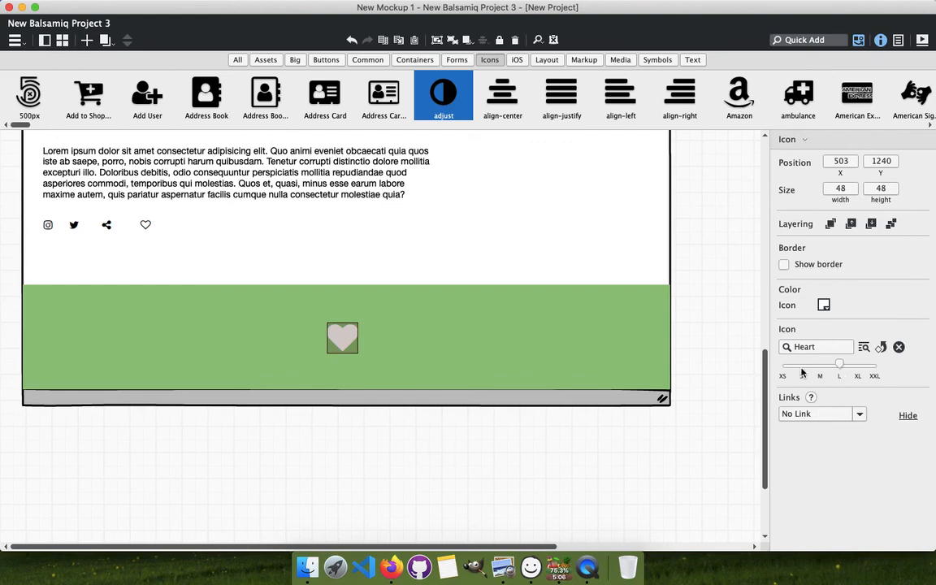
pyautogui.click(559, 481)
pyautogui.moveTo(339, 330)
pyautogui.mouseDown()
pyautogui.moveTo(353, 331)
pyautogui.moveTo(347, 335)
pyautogui.mouseUp()
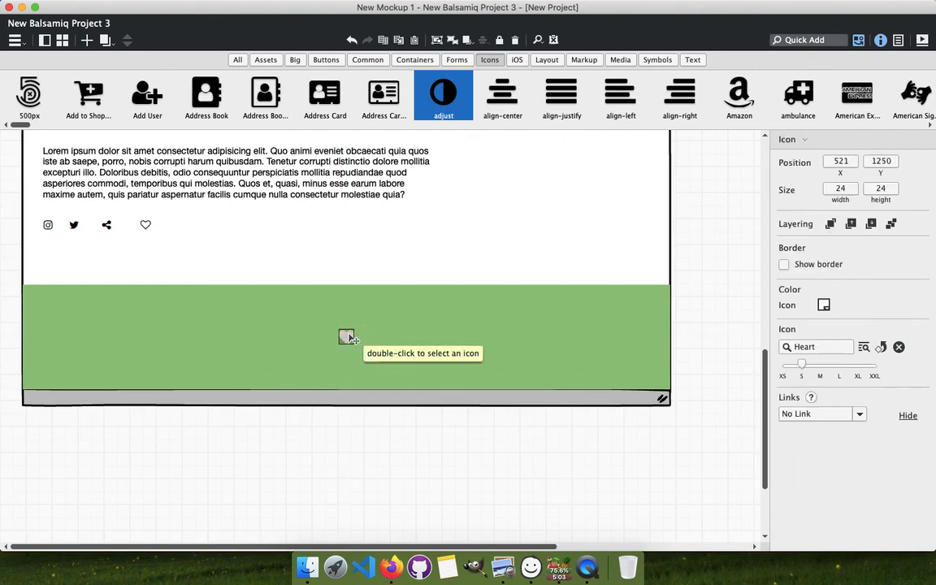
# Export all mockups to PDF, shrunk to fit a Letter page, as NewProject.pdf on the Desktop.
pyautogui.scroll(6, 353, 421)
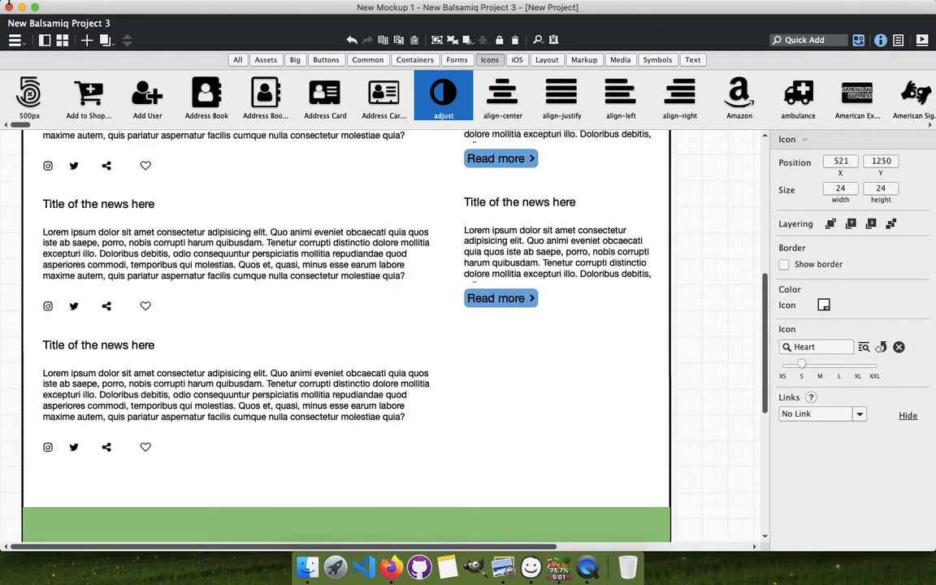
pyautogui.click(151, 7)
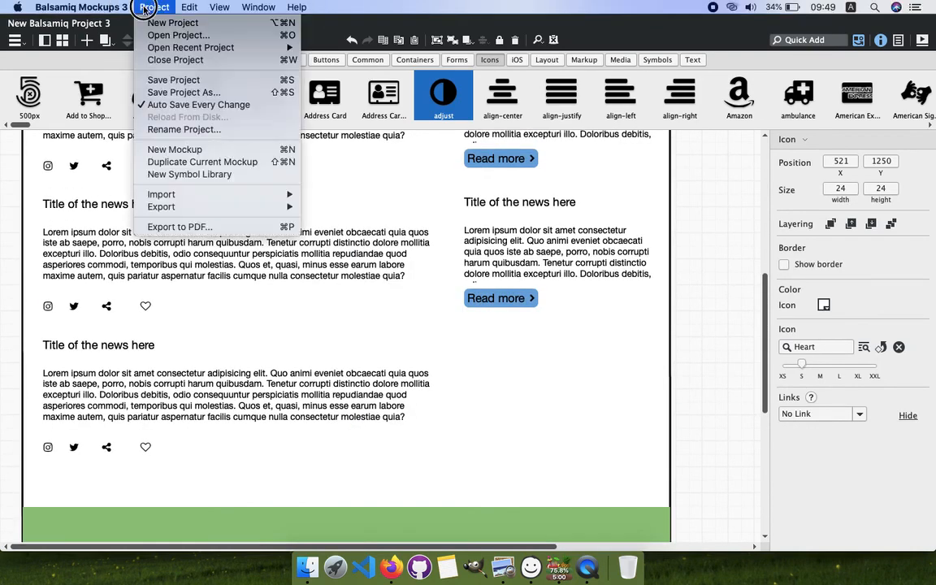
pyautogui.click(178, 208)
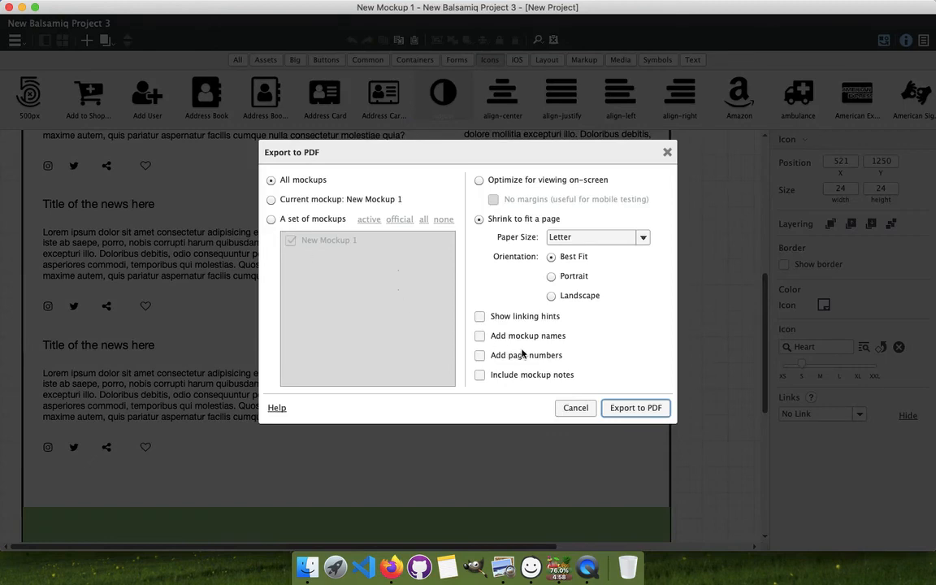
pyautogui.click(625, 409)
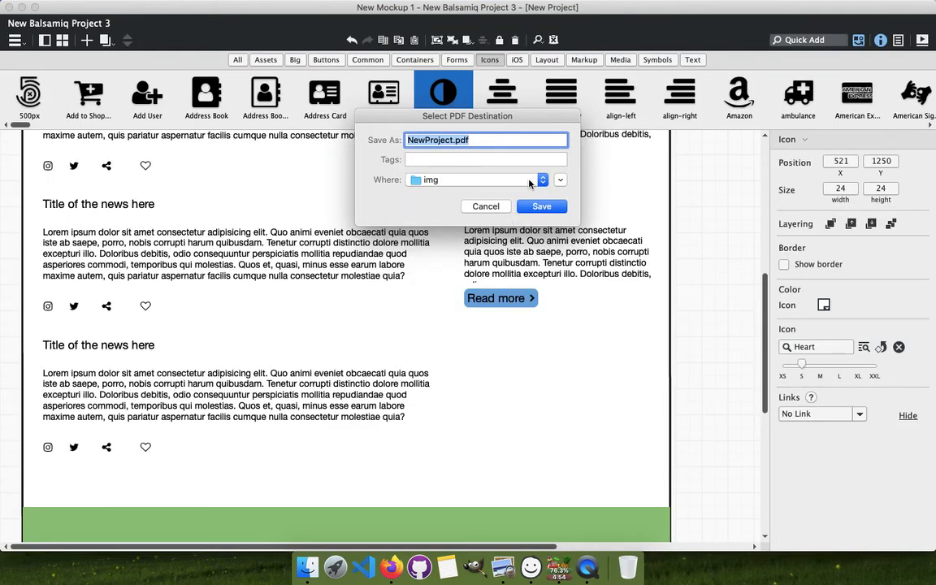
pyautogui.click(530, 181)
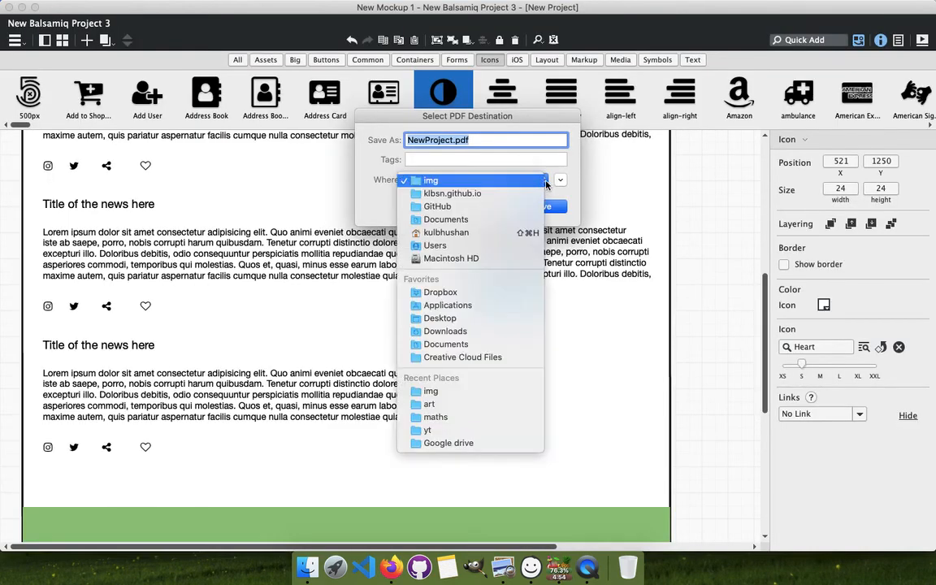
pyautogui.click(451, 319)
pyautogui.press('Return')
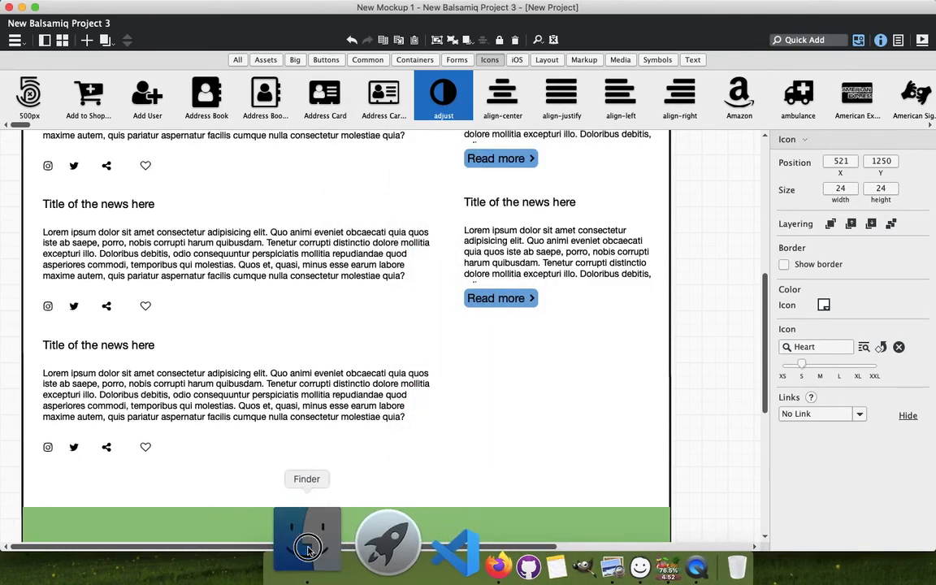
# Open NewProject.pdf from the Desktop and look through the exported wireframe from header to footer.
pyautogui.click(308, 549)
pyautogui.click(133, 99)
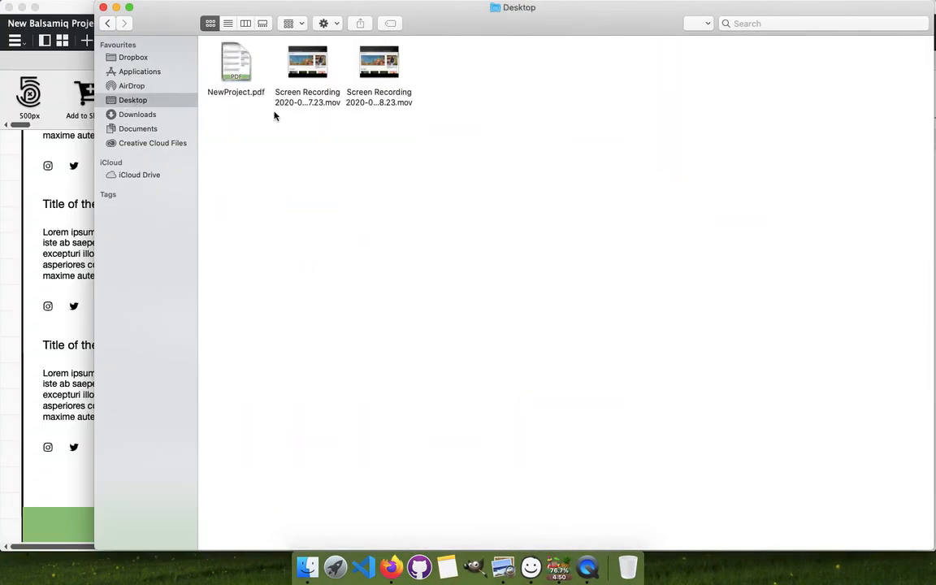
pyautogui.doubleClick(236, 65)
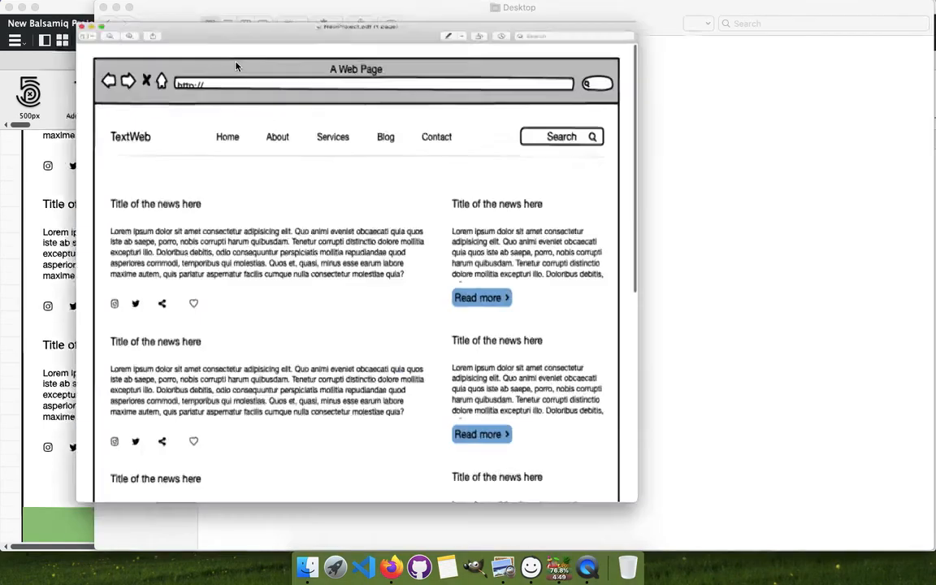
pyautogui.scroll(-10, 390, 286)
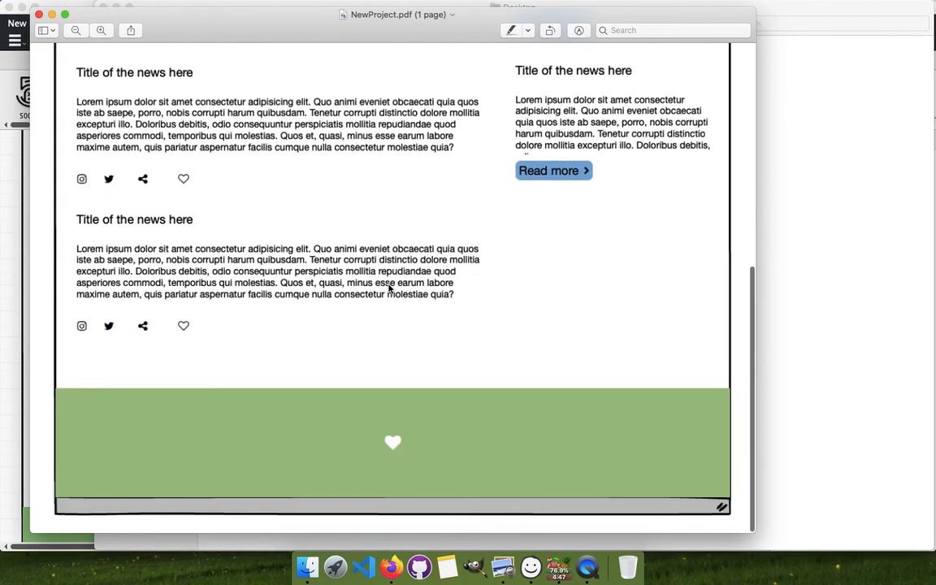
pyautogui.scroll(10, 390, 286)
pyautogui.moveTo(727, 6)
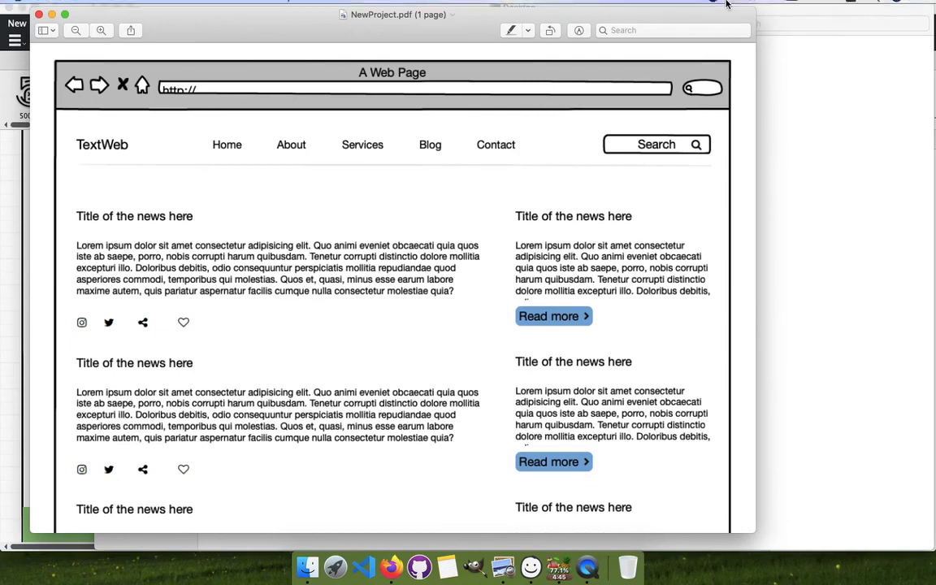